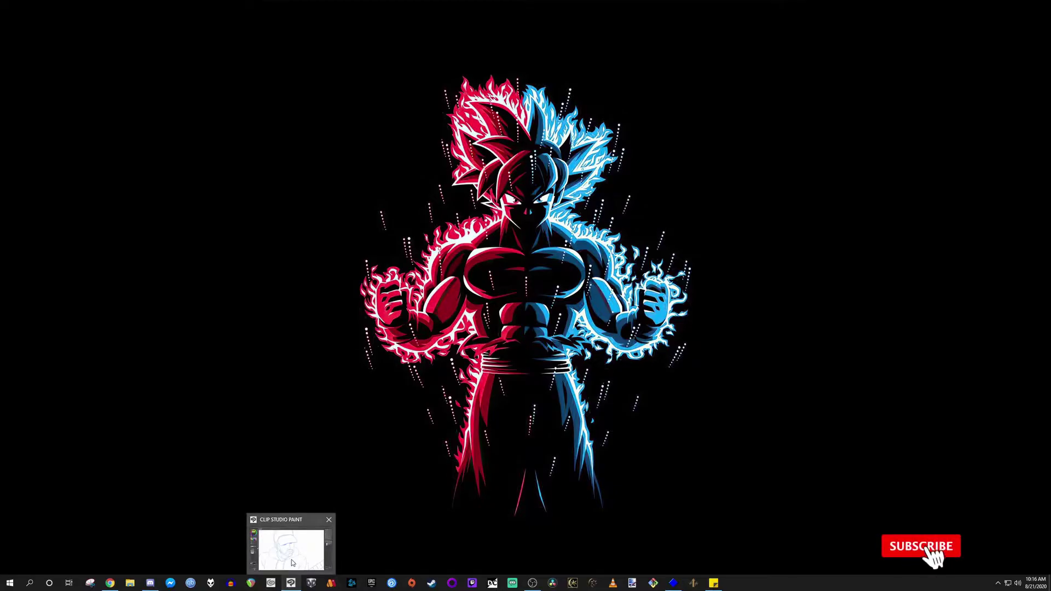
Step: Switch to Clip Studio Paint and set up the Curve tool with a brush size of 8
{"action": "left_click", "coordinate": [291, 583]}
{"action": "left_click_drag", "start_coordinate": [410, 221], "coordinate": [484, 291]}
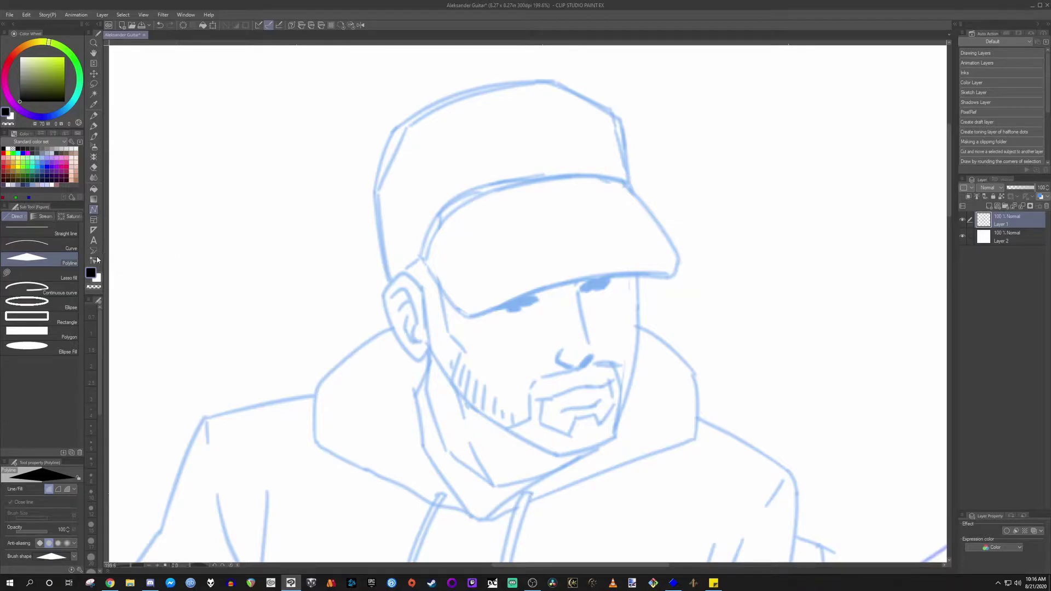
{"action": "left_click", "coordinate": [36, 245]}
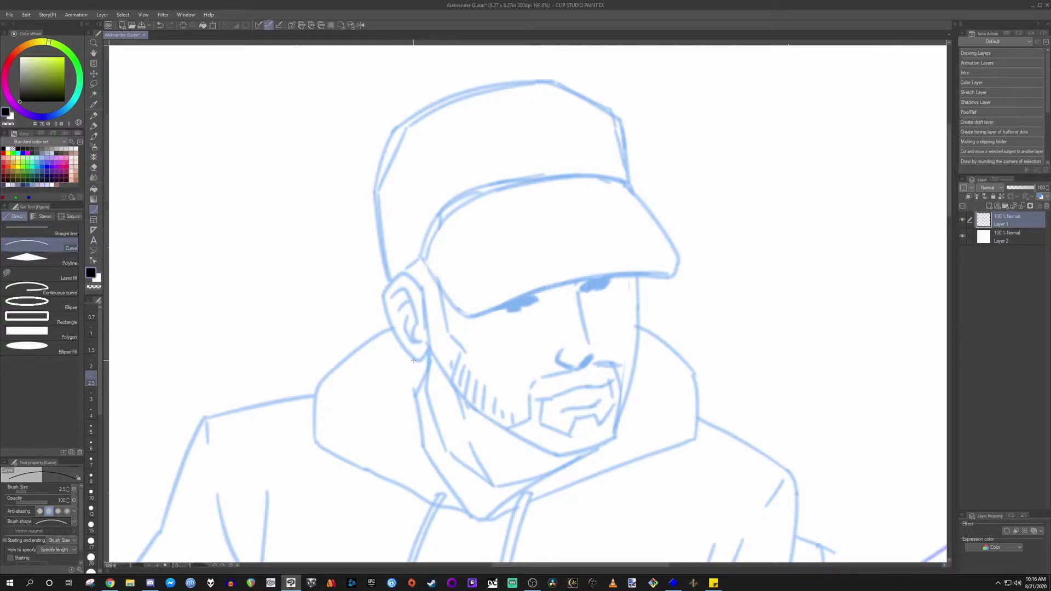
{"action": "left_click_drag", "start_coordinate": [579, 364], "coordinate": [575, 362]}
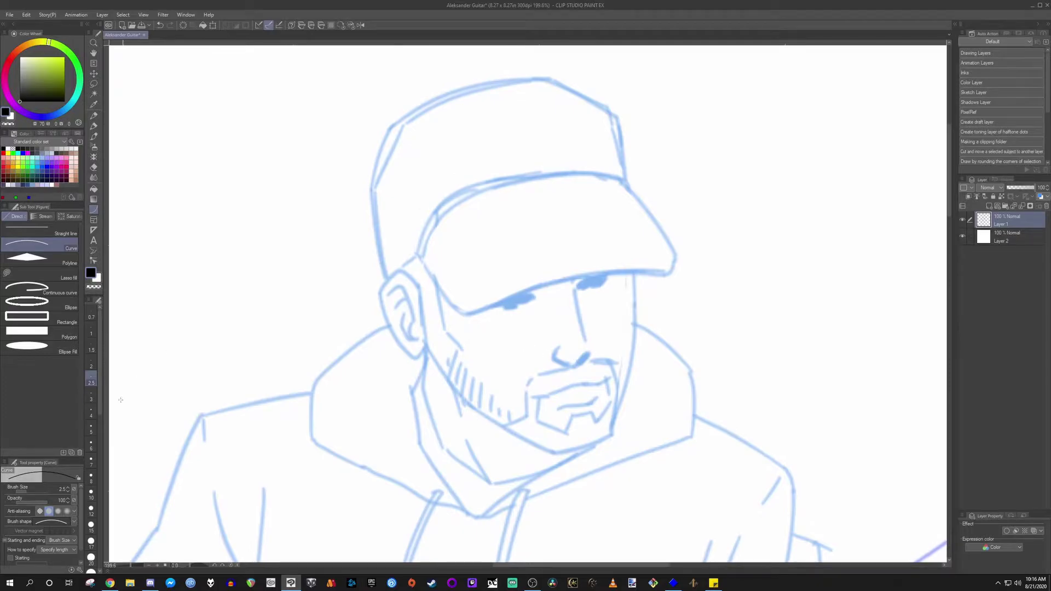
{"action": "left_click", "coordinate": [91, 476]}
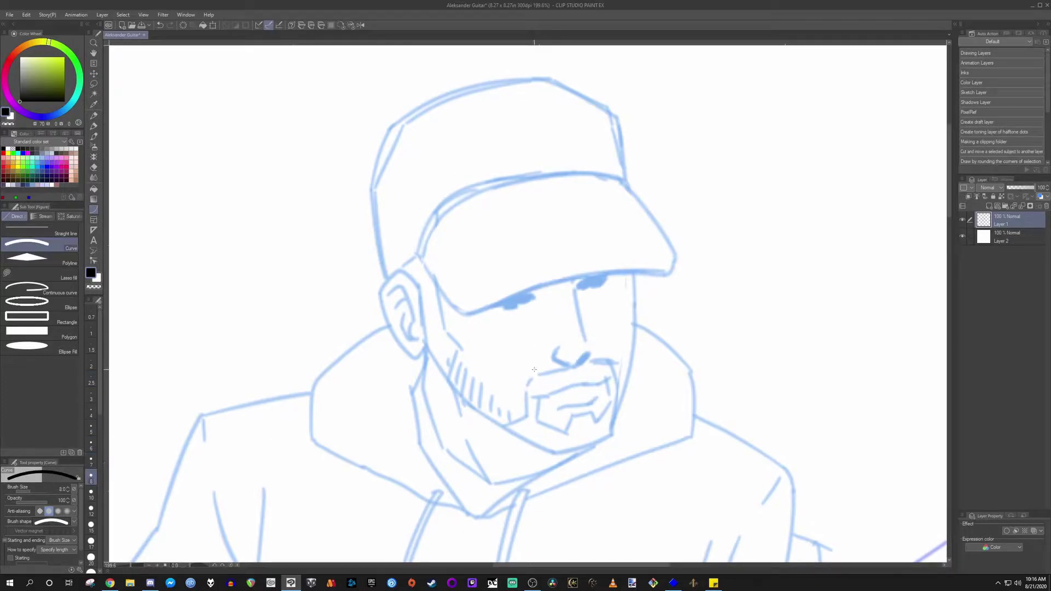
{"action": "left_click", "coordinate": [91, 509]}
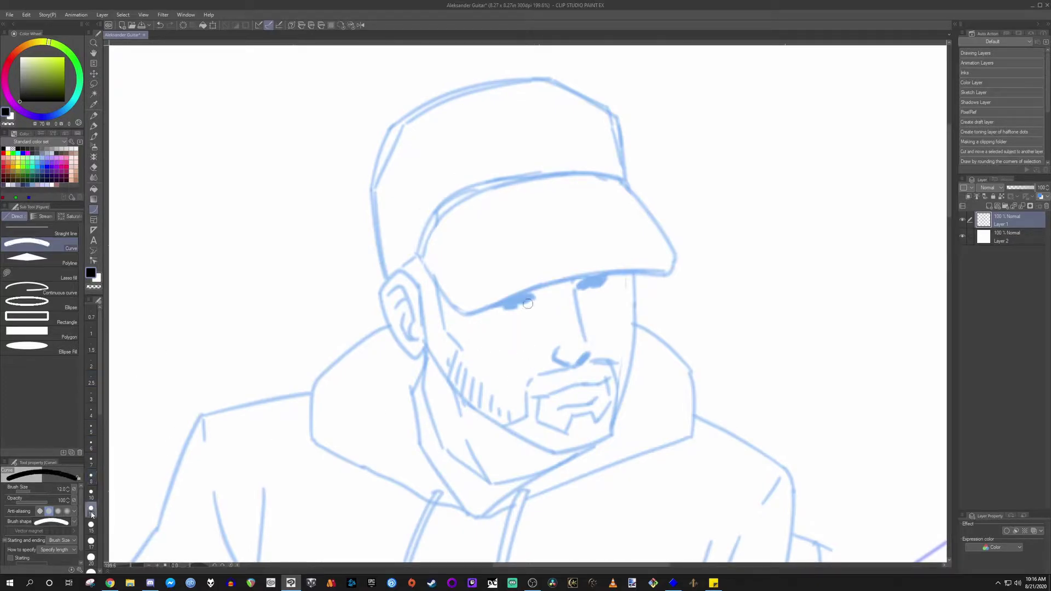
{"action": "left_click_drag", "start_coordinate": [517, 334], "coordinate": [500, 332]}
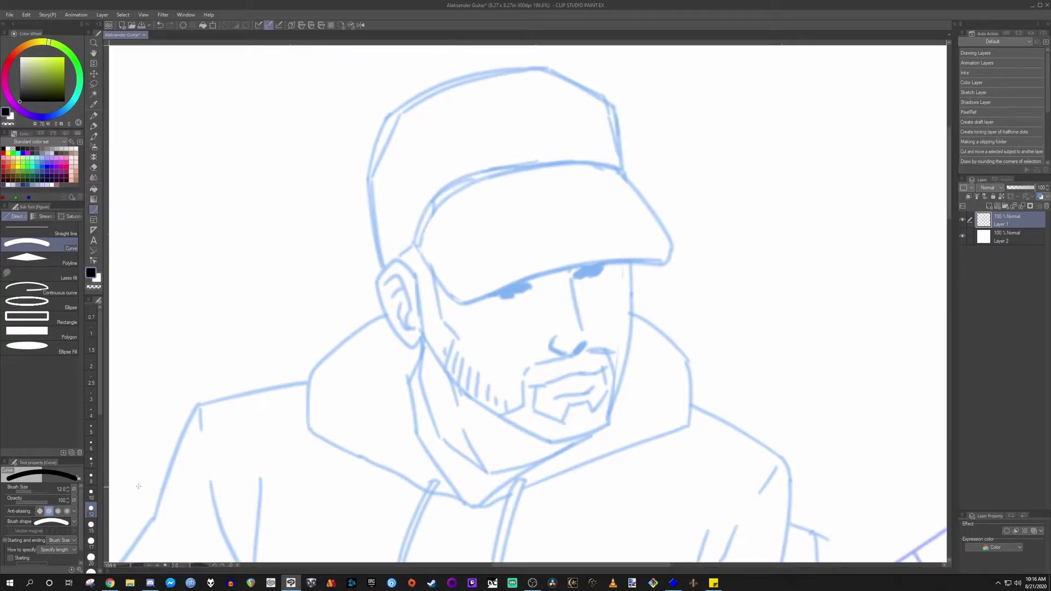
{"action": "left_click", "coordinate": [91, 477]}
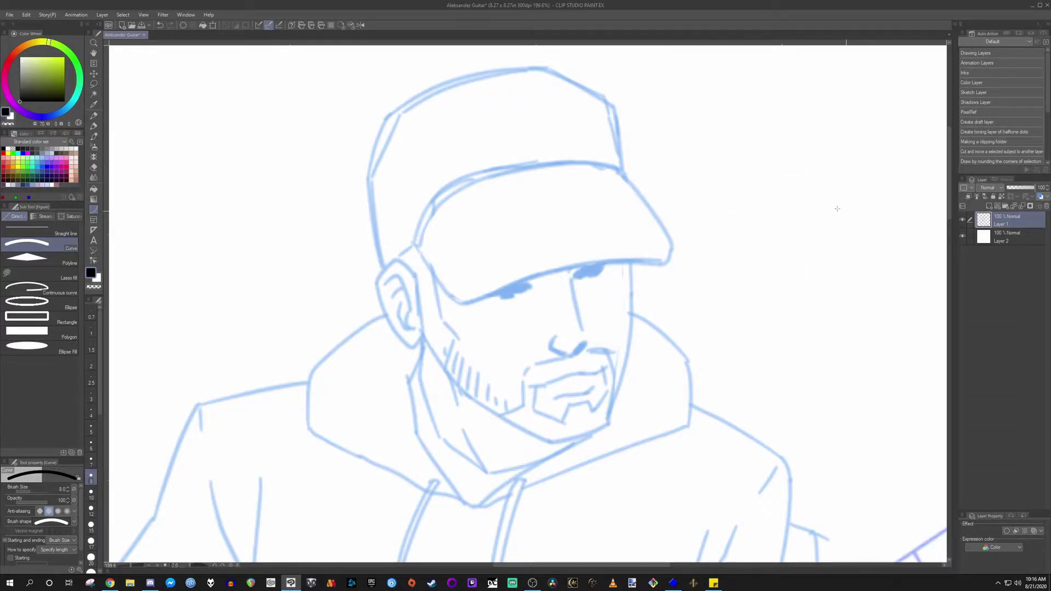
{"action": "left_click_drag", "start_coordinate": [648, 280], "coordinate": [649, 297]}
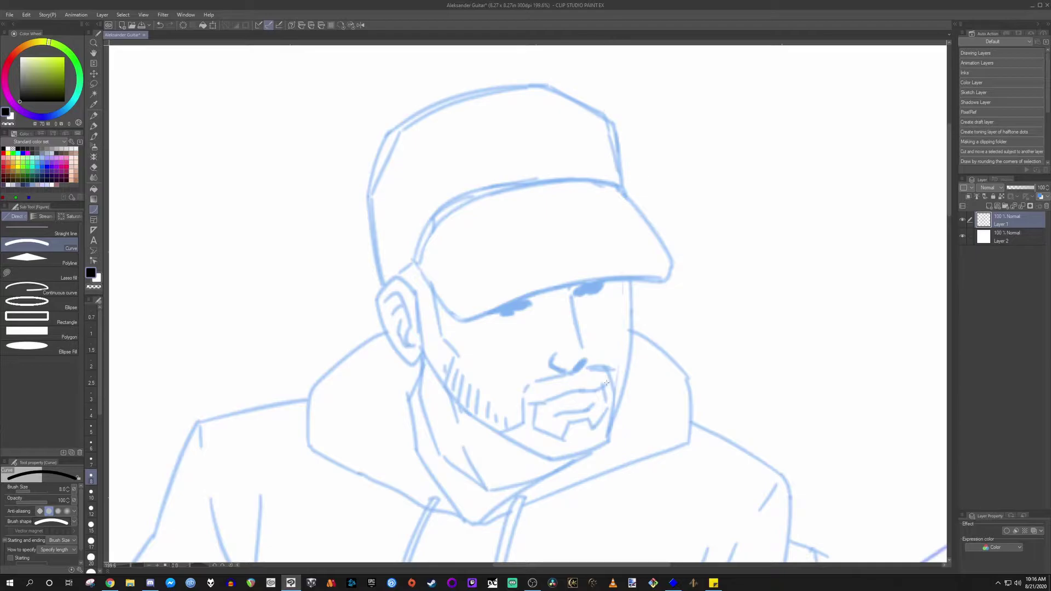
Step: Add a new vector layer above the sketch and draw a tall black curve beside the figure's head
{"action": "left_click", "coordinate": [997, 206]}
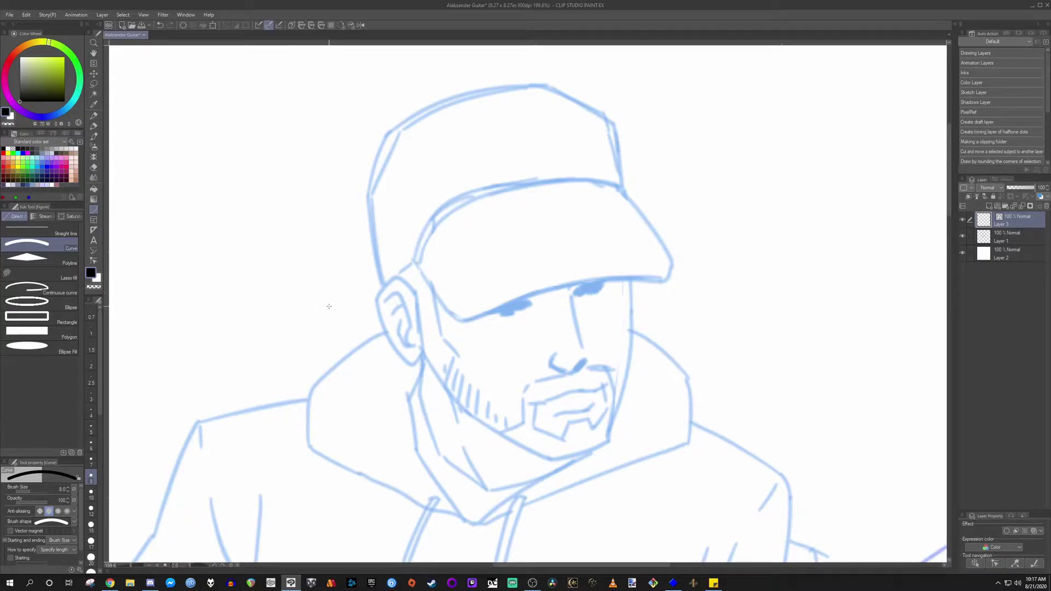
{"action": "left_click_drag", "start_coordinate": [294, 354], "coordinate": [290, 196]}
{"action": "left_click", "coordinate": [273, 279]}
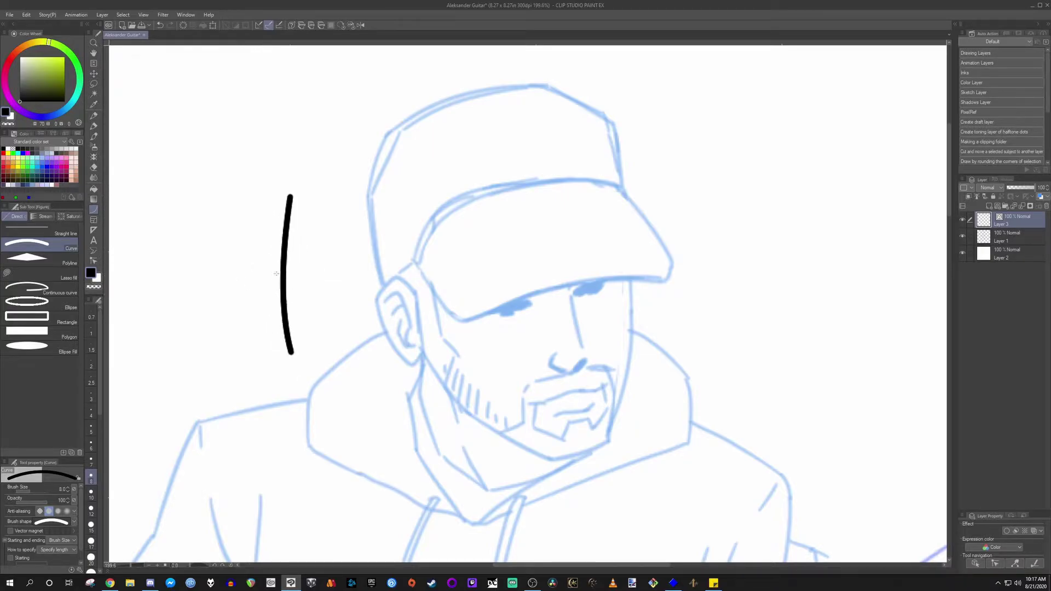
Step: Reshape the black curve into a wide arc by moving its end and middle control points
{"action": "scroll", "coordinate": [277, 300], "scroll_direction": "up", "scroll_amount": 2}
{"action": "scroll", "coordinate": [304, 269], "scroll_direction": "up", "scroll_amount": 2}
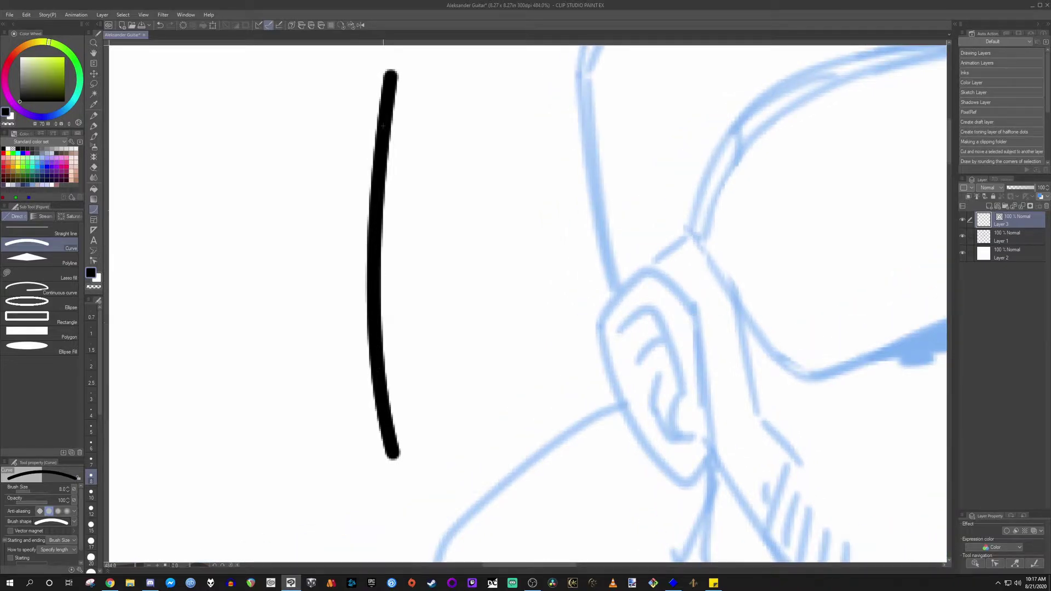
{"action": "left_click_drag", "start_coordinate": [392, 318], "coordinate": [435, 342]}
{"action": "key", "text": "o"}
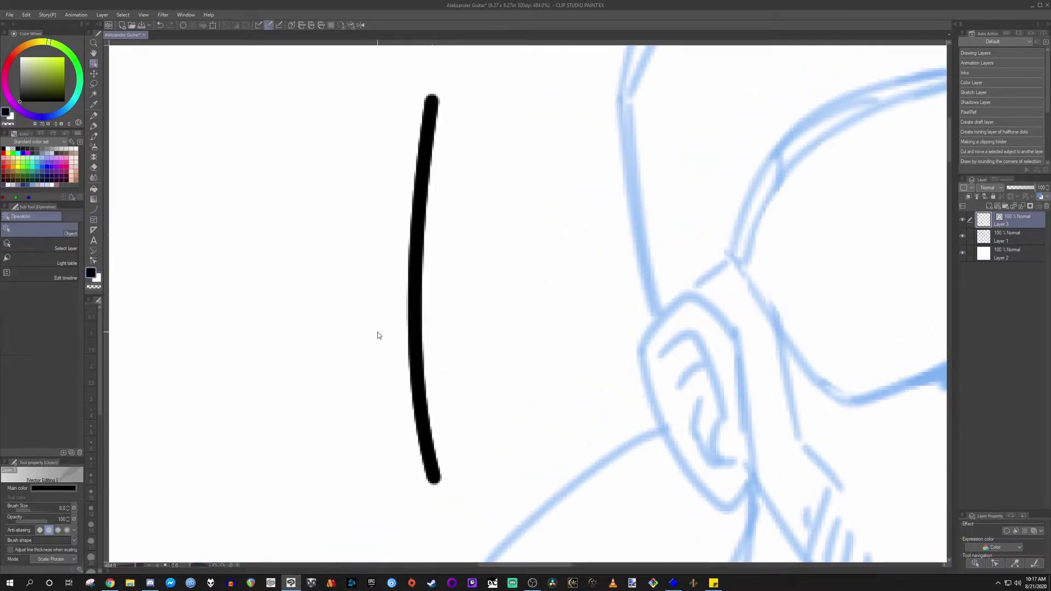
{"action": "left_click", "coordinate": [94, 260]}
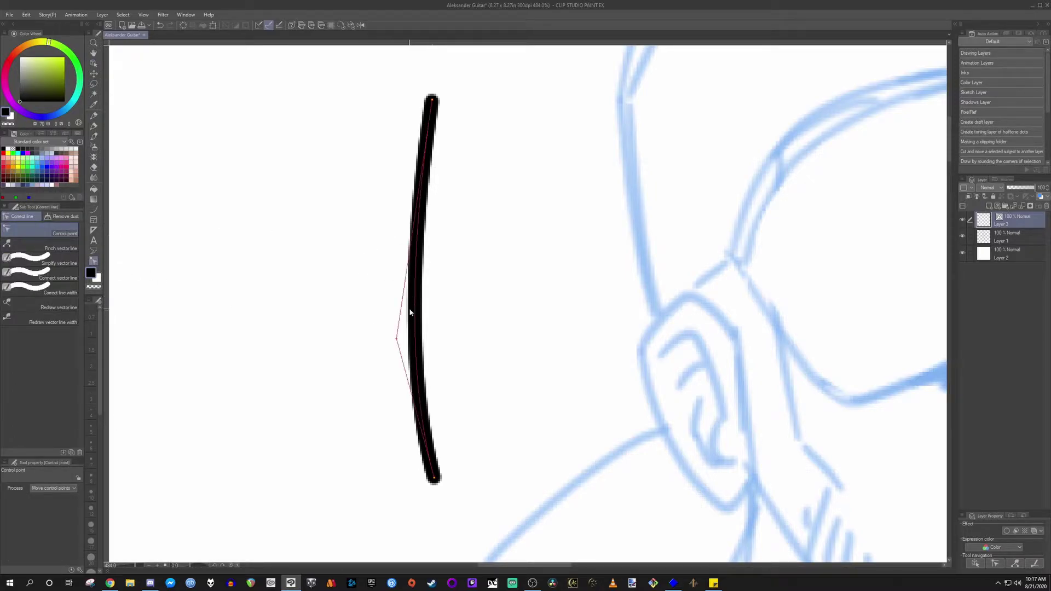
{"action": "mouse_move", "coordinate": [432, 101]}
{"action": "left_mouse_down"}
{"action": "mouse_move", "coordinate": [481, 107]}
{"action": "mouse_move", "coordinate": [301, 147]}
{"action": "mouse_move", "coordinate": [473, 148]}
{"action": "mouse_move", "coordinate": [304, 161]}
{"action": "mouse_move", "coordinate": [483, 161]}
{"action": "mouse_move", "coordinate": [505, 265]}
{"action": "mouse_move", "coordinate": [500, 329]}
{"action": "mouse_move", "coordinate": [347, 122]}
{"action": "mouse_move", "coordinate": [523, 118]}
{"action": "left_mouse_up"}
{"action": "mouse_move", "coordinate": [427, 341]}
{"action": "left_mouse_down"}
{"action": "mouse_move", "coordinate": [397, 340]}
{"action": "mouse_move", "coordinate": [347, 301]}
{"action": "mouse_move", "coordinate": [617, 329]}
{"action": "mouse_move", "coordinate": [418, 321]}
{"action": "mouse_move", "coordinate": [352, 305]}
{"action": "mouse_move", "coordinate": [418, 122]}
{"action": "mouse_move", "coordinate": [381, 191]}
{"action": "mouse_move", "coordinate": [321, 413]}
{"action": "mouse_move", "coordinate": [336, 228]}
{"action": "mouse_move", "coordinate": [547, 293]}
{"action": "mouse_move", "coordinate": [547, 309]}
{"action": "mouse_move", "coordinate": [307, 281]}
{"action": "mouse_move", "coordinate": [315, 305]}
{"action": "mouse_move", "coordinate": [321, 264]}
{"action": "left_mouse_up"}
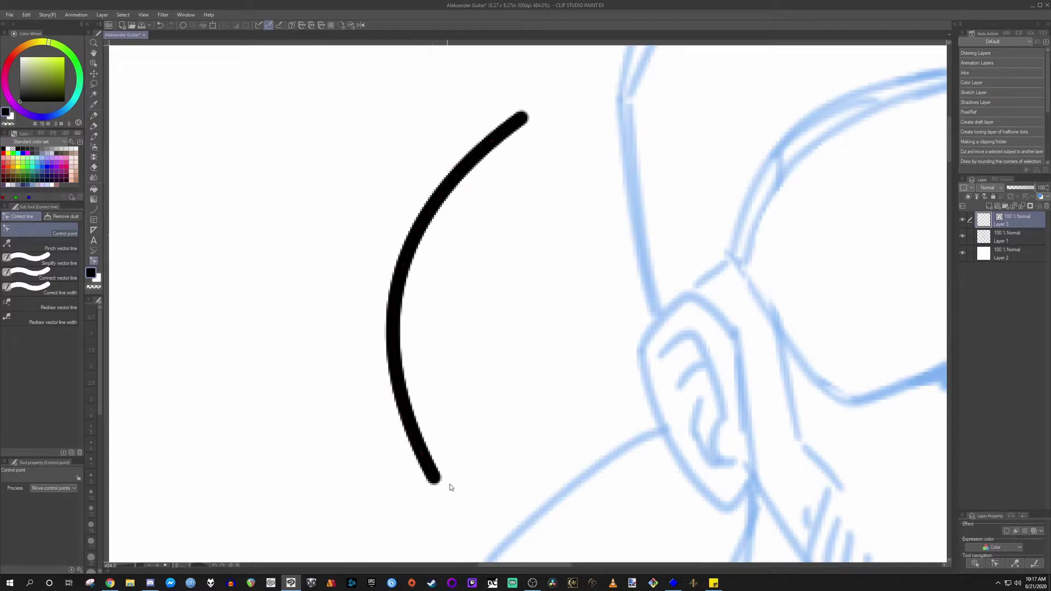
{"action": "mouse_move", "coordinate": [434, 478]}
{"action": "left_mouse_down"}
{"action": "mouse_move", "coordinate": [580, 467]}
{"action": "mouse_move", "coordinate": [359, 473]}
{"action": "left_mouse_up"}
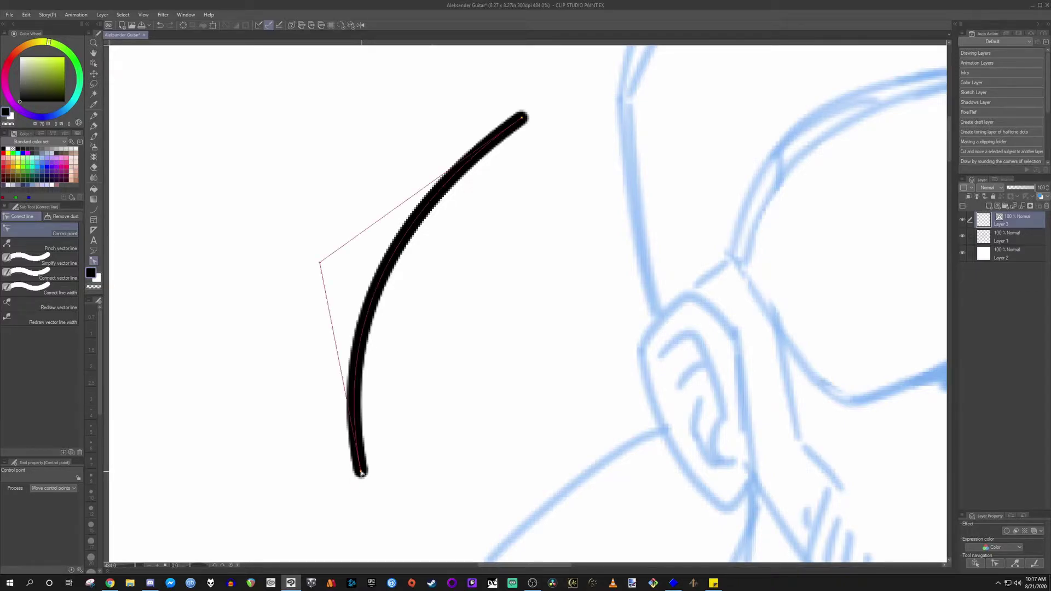
Step: Delete the black curve and undo the deletion
{"action": "key", "text": "Delete"}
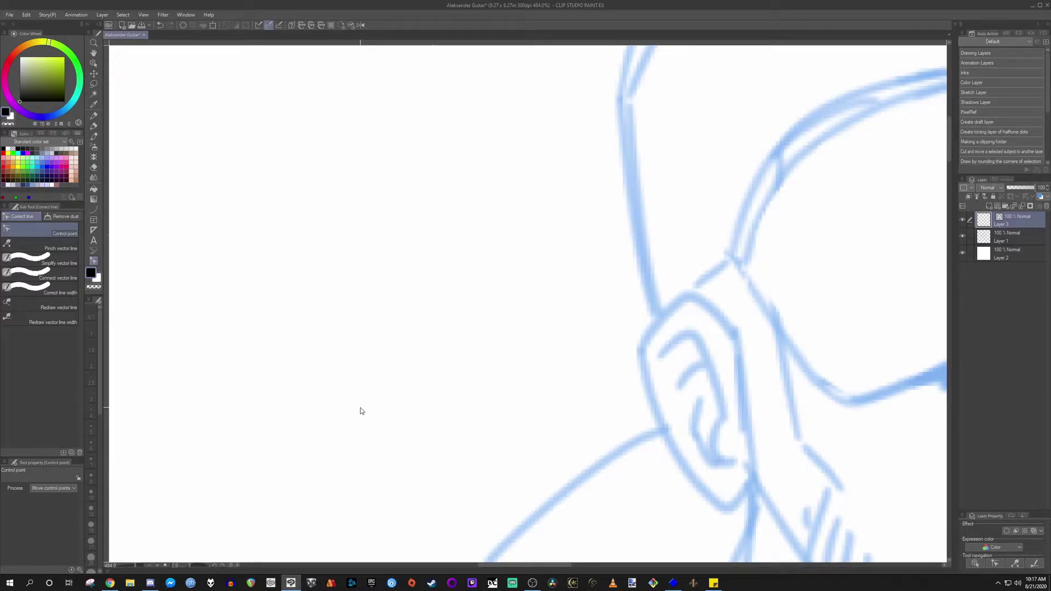
{"action": "key", "text": "ctrl+z"}
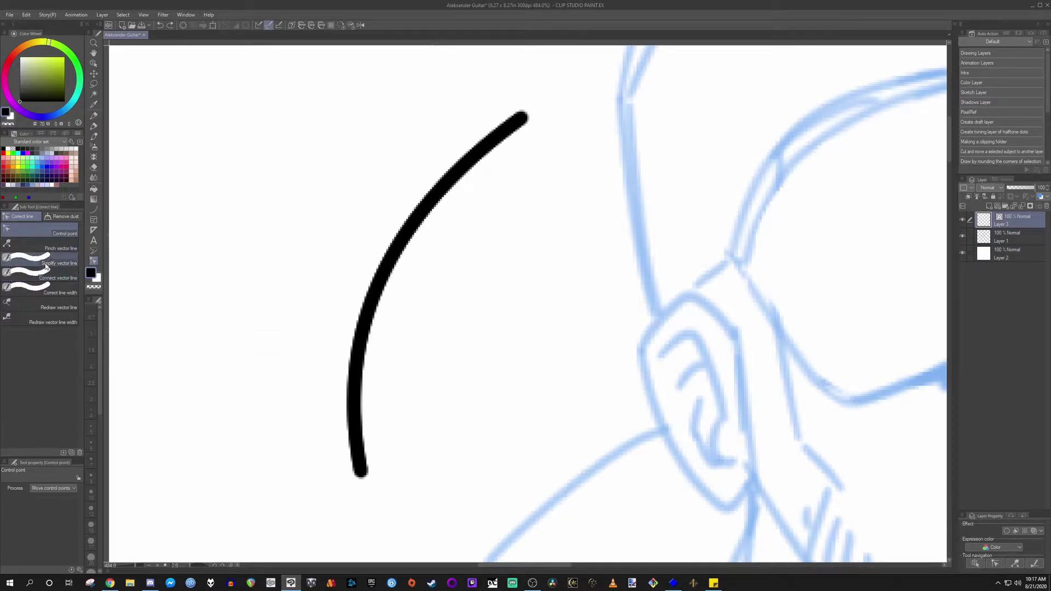
Step: Bend the black curve with Pinch vector line, reducing the effect range to 22 for the last pull
{"action": "left_click", "coordinate": [55, 247]}
{"action": "mouse_move", "coordinate": [371, 291]}
{"action": "left_mouse_down"}
{"action": "mouse_move", "coordinate": [451, 259]}
{"action": "mouse_move", "coordinate": [383, 169]}
{"action": "mouse_move", "coordinate": [443, 229]}
{"action": "mouse_move", "coordinate": [509, 129]}
{"action": "mouse_move", "coordinate": [535, 257]}
{"action": "mouse_move", "coordinate": [430, 225]}
{"action": "mouse_move", "coordinate": [429, 211]}
{"action": "mouse_move", "coordinate": [542, 186]}
{"action": "mouse_move", "coordinate": [420, 398]}
{"action": "left_mouse_up"}
{"action": "mouse_move", "coordinate": [310, 382]}
{"action": "left_mouse_down"}
{"action": "mouse_move", "coordinate": [305, 359]}
{"action": "mouse_move", "coordinate": [340, 281]}
{"action": "mouse_move", "coordinate": [418, 357]}
{"action": "mouse_move", "coordinate": [530, 248]}
{"action": "mouse_move", "coordinate": [459, 249]}
{"action": "left_mouse_up"}
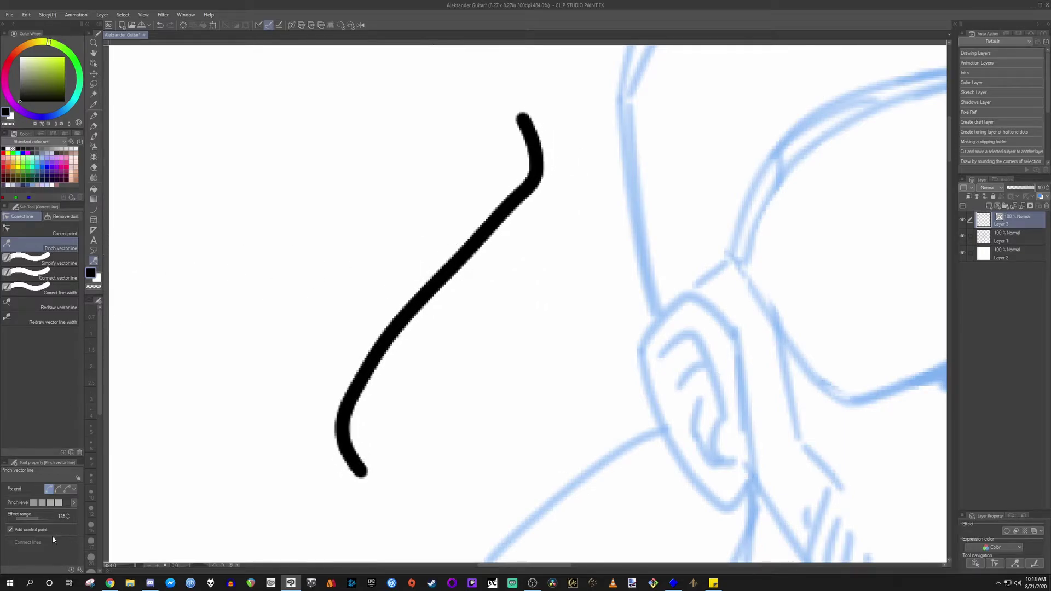
{"action": "left_click_drag", "start_coordinate": [37, 517], "coordinate": [25, 522]}
{"action": "mouse_move", "coordinate": [369, 311]}
{"action": "left_mouse_down"}
{"action": "mouse_move", "coordinate": [327, 227]}
{"action": "mouse_move", "coordinate": [303, 249]}
{"action": "left_mouse_up"}
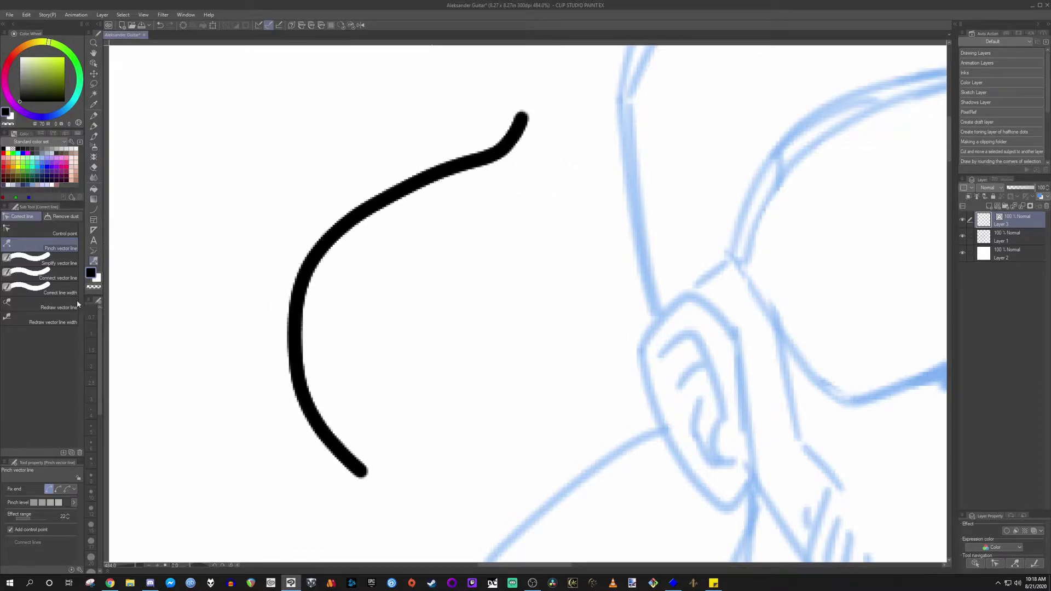
Step: Smooth the pinched black curve by running Simplify vector line along it several times
{"action": "left_click", "coordinate": [55, 269]}
{"action": "mouse_move", "coordinate": [524, 113]}
{"action": "left_mouse_down"}
{"action": "mouse_move", "coordinate": [449, 173]}
{"action": "mouse_move", "coordinate": [358, 217]}
{"action": "mouse_move", "coordinate": [310, 273]}
{"action": "mouse_move", "coordinate": [300, 365]}
{"action": "mouse_move", "coordinate": [335, 447]}
{"action": "mouse_move", "coordinate": [372, 476]}
{"action": "left_mouse_up"}
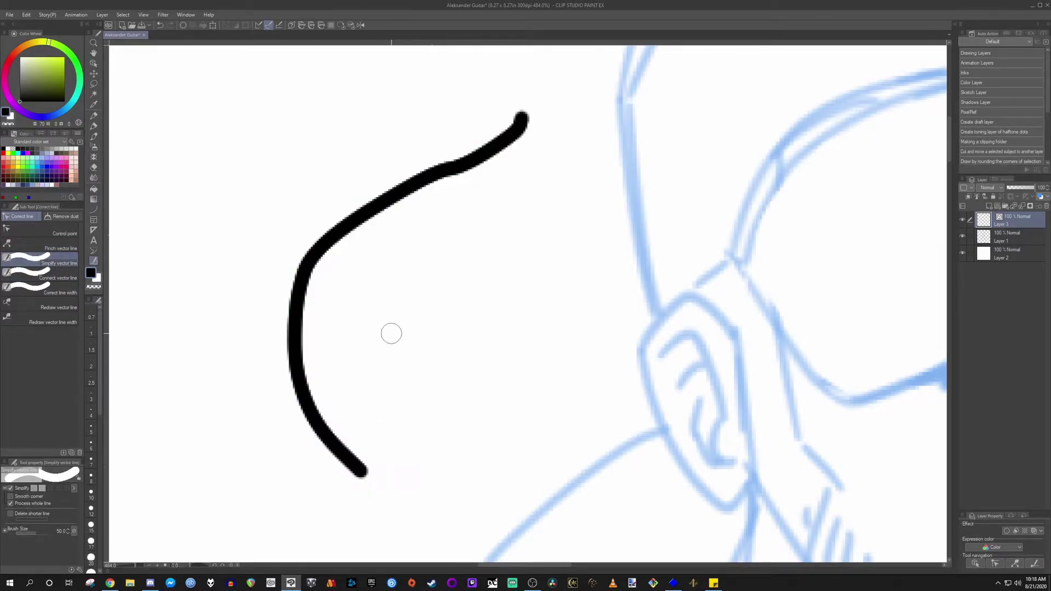
{"action": "mouse_move", "coordinate": [524, 115]}
{"action": "left_mouse_down"}
{"action": "mouse_move", "coordinate": [409, 187]}
{"action": "mouse_move", "coordinate": [291, 290]}
{"action": "left_mouse_up"}
{"action": "mouse_move", "coordinate": [527, 117]}
{"action": "left_mouse_down"}
{"action": "mouse_move", "coordinate": [289, 286]}
{"action": "mouse_move", "coordinate": [294, 298]}
{"action": "left_mouse_up"}
{"action": "mouse_move", "coordinate": [443, 159]}
{"action": "left_mouse_down"}
{"action": "mouse_move", "coordinate": [438, 184]}
{"action": "mouse_move", "coordinate": [337, 247]}
{"action": "mouse_move", "coordinate": [358, 412]}
{"action": "left_mouse_up"}
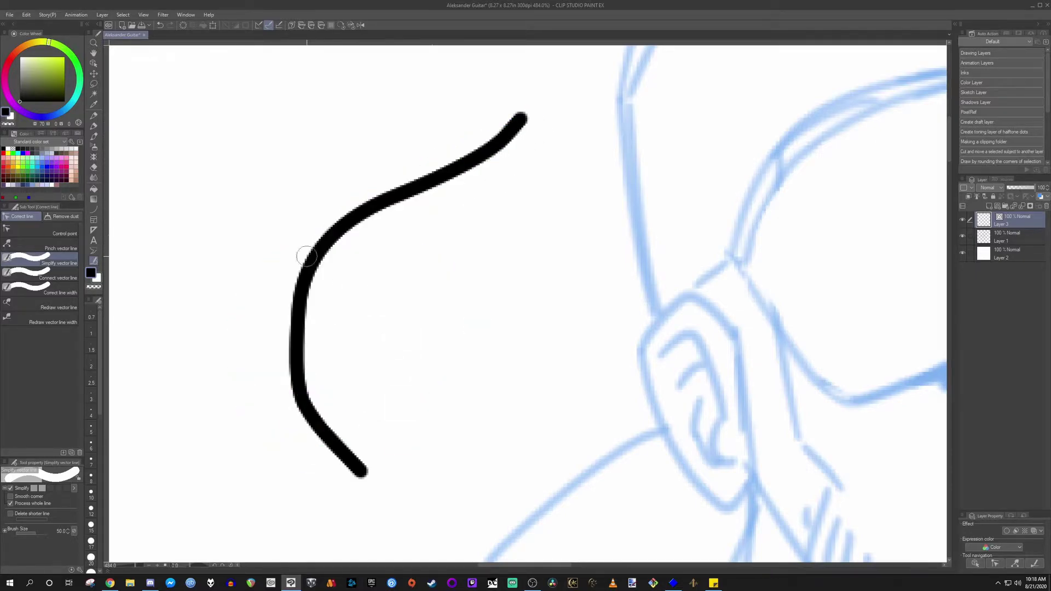
Step: Draw a long wavy freehand line with the Felt pen at size 5 beside the black curve
{"action": "left_click", "coordinate": [94, 127]}
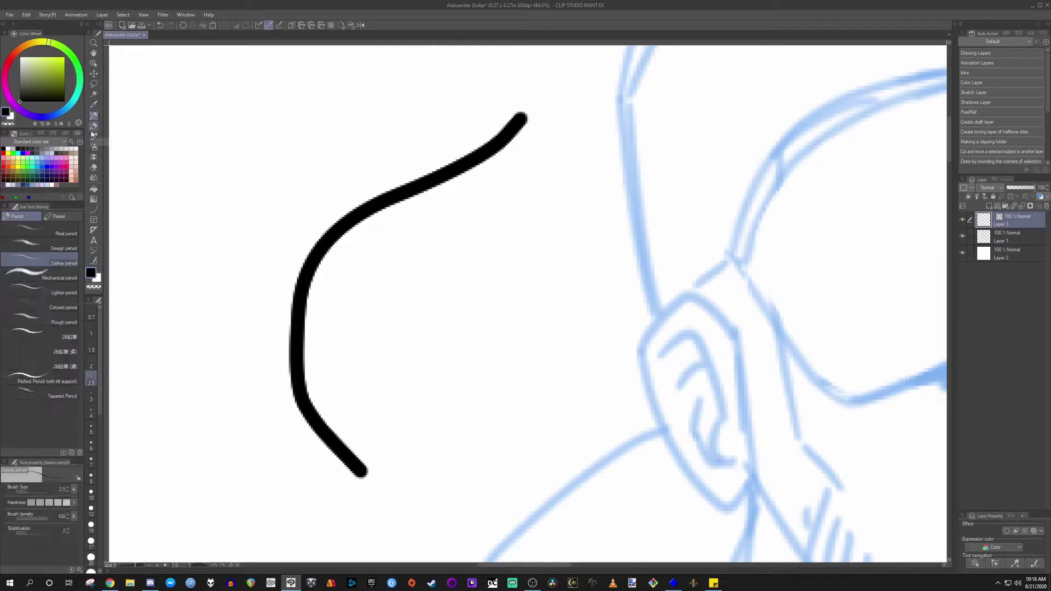
{"action": "mouse_move", "coordinate": [350, 104]}
{"action": "left_mouse_down"}
{"action": "mouse_move", "coordinate": [335, 105]}
{"action": "mouse_move", "coordinate": [244, 241]}
{"action": "mouse_move", "coordinate": [215, 408]}
{"action": "mouse_move", "coordinate": [260, 545]}
{"action": "mouse_move", "coordinate": [249, 363]}
{"action": "mouse_move", "coordinate": [290, 205]}
{"action": "left_mouse_up"}
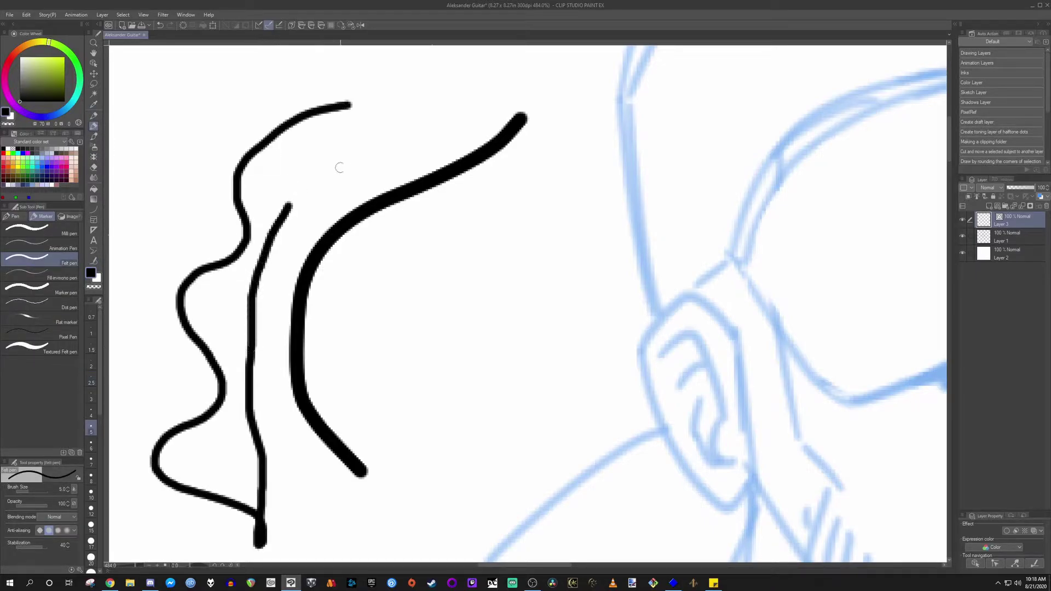
Step: Pull control points out of the wavy line near its upper bend to form a spike across it
{"action": "left_click", "coordinate": [94, 260]}
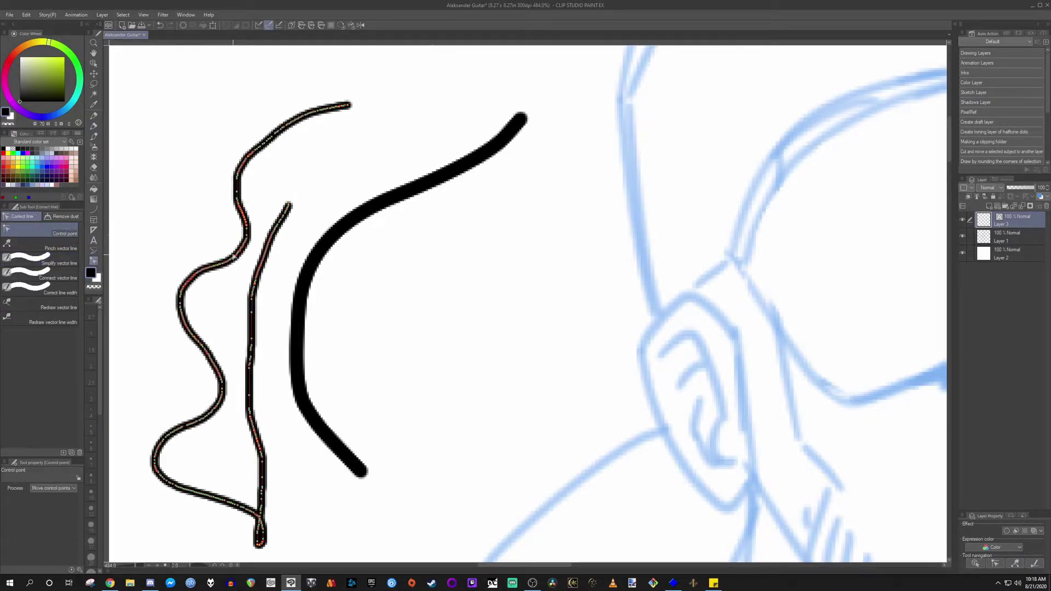
{"action": "scroll", "coordinate": [230, 261], "scroll_direction": "up", "scroll_amount": 8}
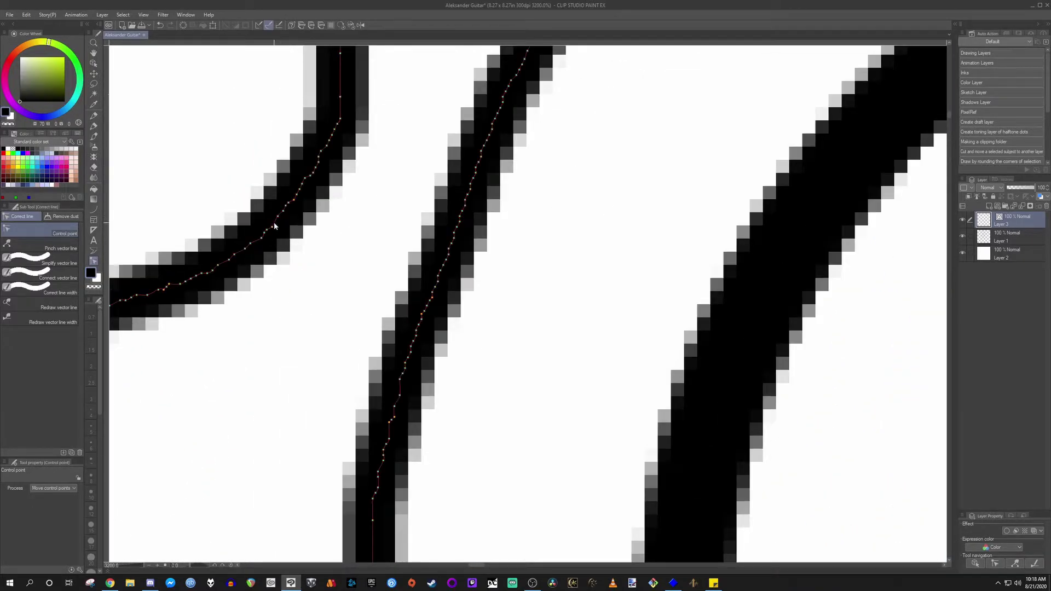
{"action": "mouse_move", "coordinate": [272, 230]}
{"action": "left_mouse_down"}
{"action": "mouse_move", "coordinate": [227, 171]}
{"action": "mouse_move", "coordinate": [349, 322]}
{"action": "left_mouse_up"}
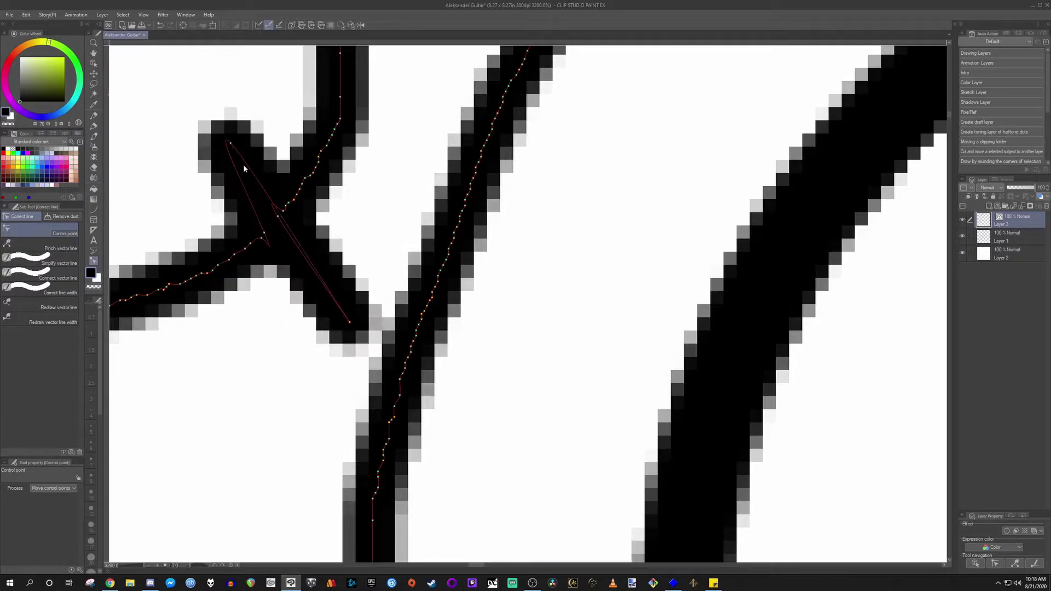
{"action": "scroll", "coordinate": [267, 231], "scroll_direction": "down", "scroll_amount": 5}
{"action": "scroll", "coordinate": [280, 243], "scroll_direction": "down", "scroll_amount": 2}
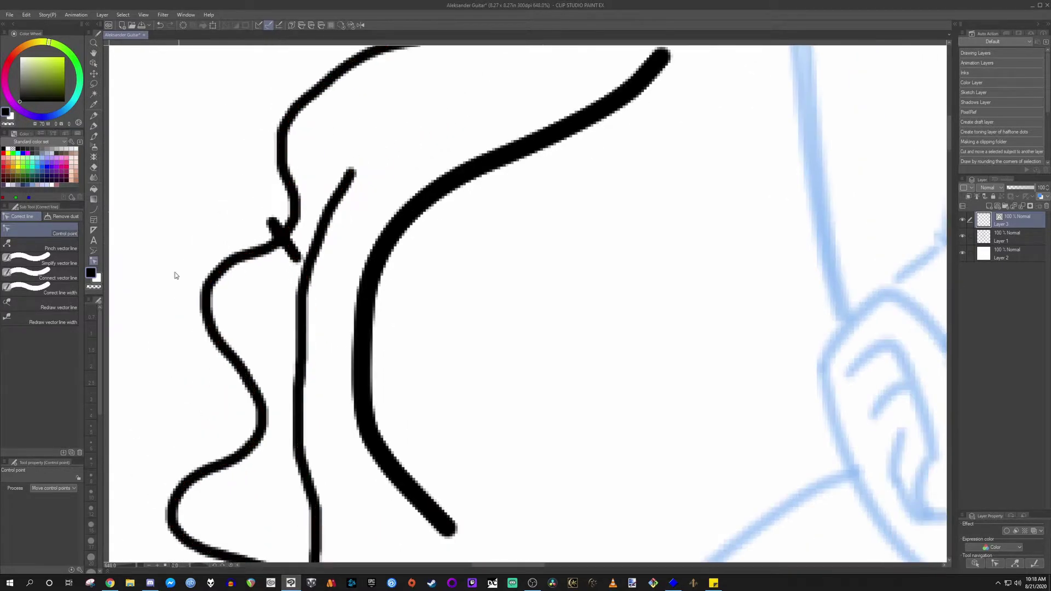
Step: Reduce the wavy line's control points by brushing over it with Simplify vector line
{"action": "left_click", "coordinate": [50, 265]}
{"action": "scroll", "coordinate": [227, 283], "scroll_direction": "down", "scroll_amount": 5}
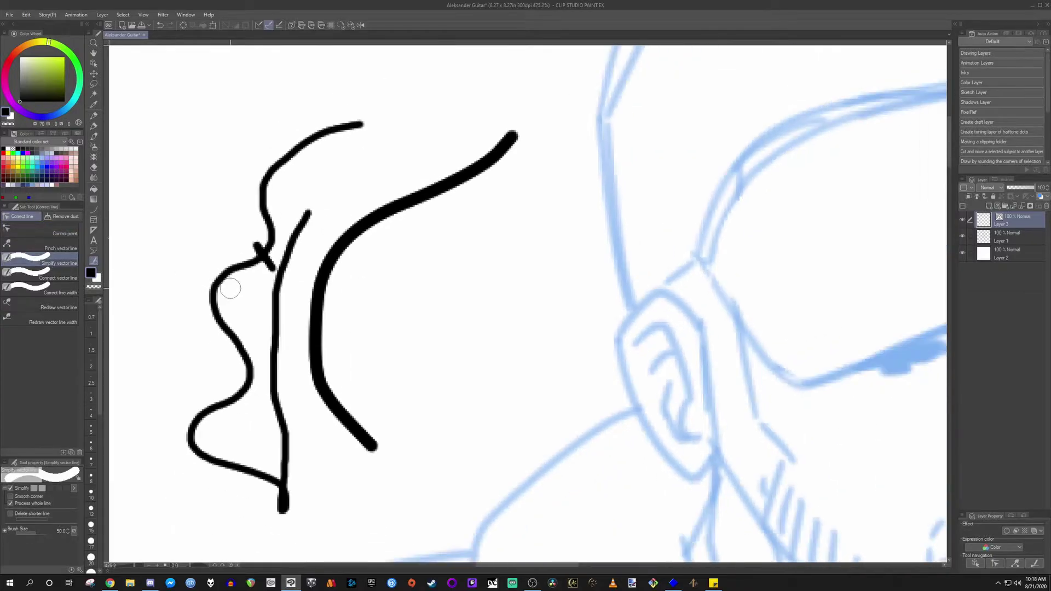
{"action": "scroll", "coordinate": [227, 283], "scroll_direction": "up", "scroll_amount": 1}
{"action": "mouse_move", "coordinate": [291, 202]}
{"action": "left_mouse_down"}
{"action": "mouse_move", "coordinate": [226, 296]}
{"action": "mouse_move", "coordinate": [235, 375]}
{"action": "mouse_move", "coordinate": [225, 411]}
{"action": "left_mouse_up"}
{"action": "mouse_move", "coordinate": [263, 224]}
{"action": "left_mouse_down"}
{"action": "mouse_move", "coordinate": [251, 212]}
{"action": "mouse_move", "coordinate": [262, 198]}
{"action": "mouse_move", "coordinate": [251, 328]}
{"action": "mouse_move", "coordinate": [241, 312]}
{"action": "left_mouse_up"}
{"action": "scroll", "coordinate": [235, 296], "scroll_direction": "up", "scroll_amount": 1}
{"action": "scroll", "coordinate": [235, 295], "scroll_direction": "up", "scroll_amount": 8}
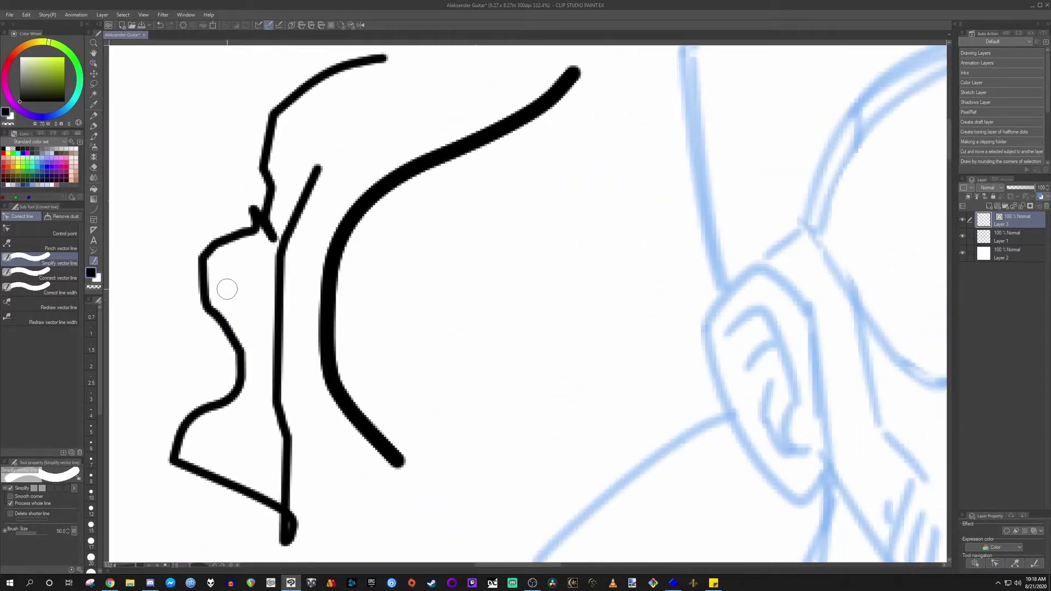
{"action": "left_click", "coordinate": [55, 231]}
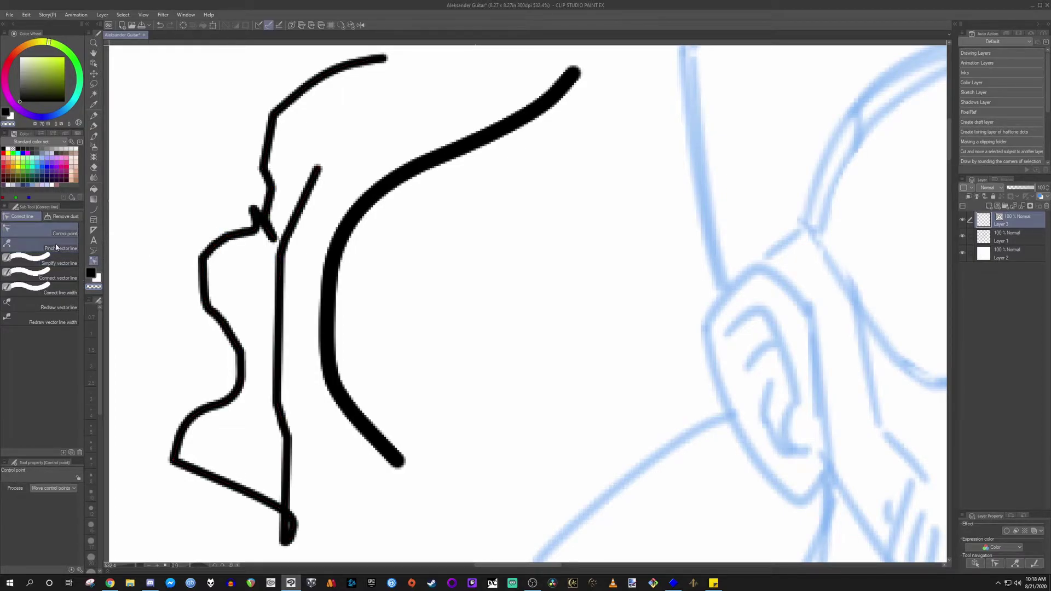
{"action": "left_click", "coordinate": [41, 257]}
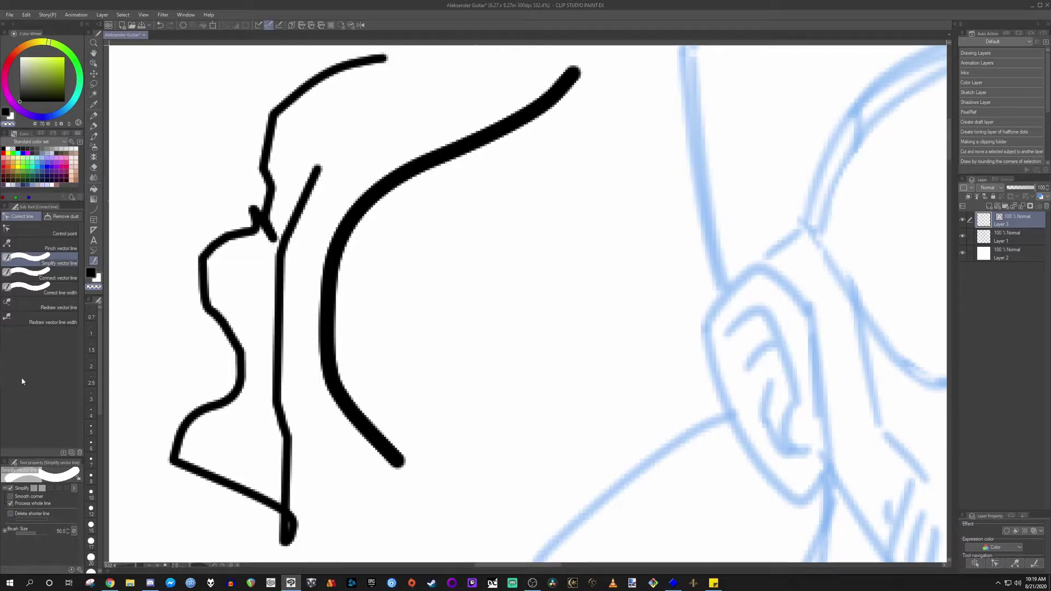
{"action": "left_click", "coordinate": [53, 280]}
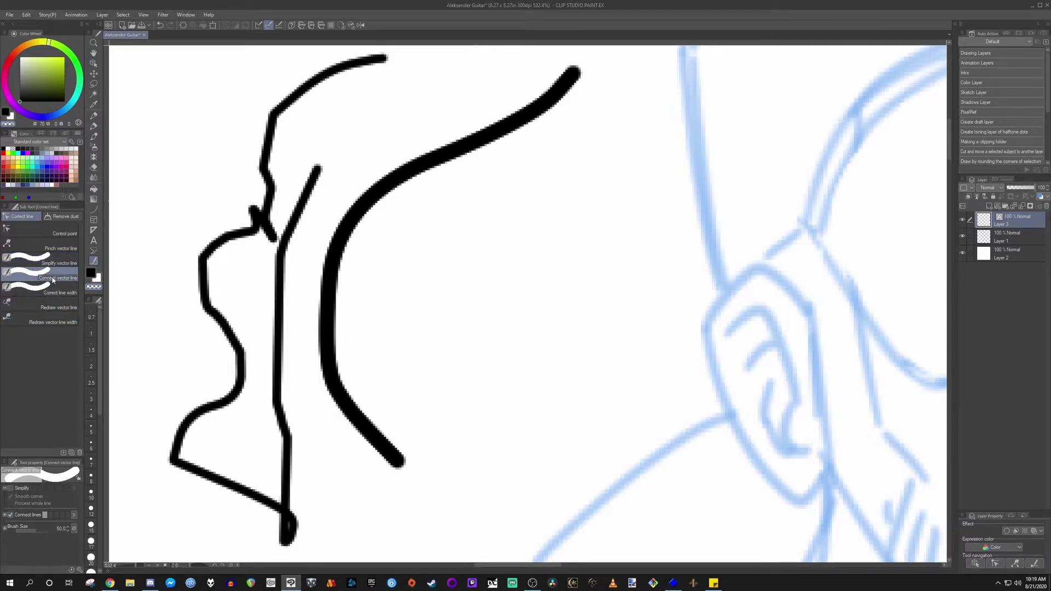
{"action": "mouse_move", "coordinate": [368, 86]}
{"action": "left_mouse_down"}
{"action": "mouse_move", "coordinate": [342, 195]}
{"action": "mouse_move", "coordinate": [370, 176]}
{"action": "mouse_move", "coordinate": [541, 192]}
{"action": "mouse_move", "coordinate": [558, 203]}
{"action": "mouse_move", "coordinate": [246, 185]}
{"action": "mouse_move", "coordinate": [542, 192]}
{"action": "left_mouse_up"}
{"action": "mouse_move", "coordinate": [238, 227]}
{"action": "left_mouse_down"}
{"action": "mouse_move", "coordinate": [216, 383]}
{"action": "mouse_move", "coordinate": [277, 288]}
{"action": "mouse_move", "coordinate": [280, 296]}
{"action": "left_mouse_up"}
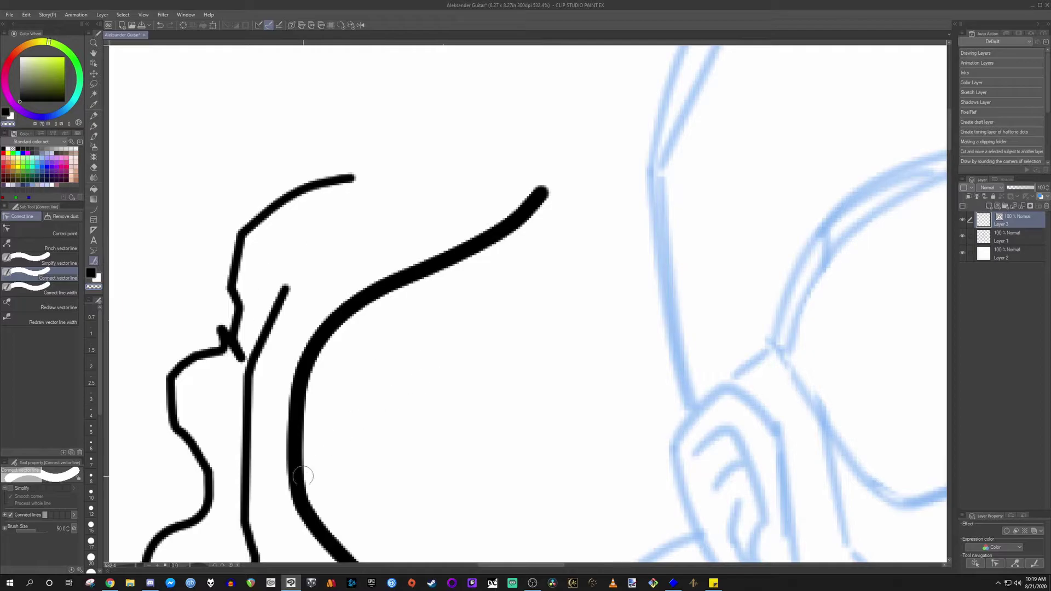
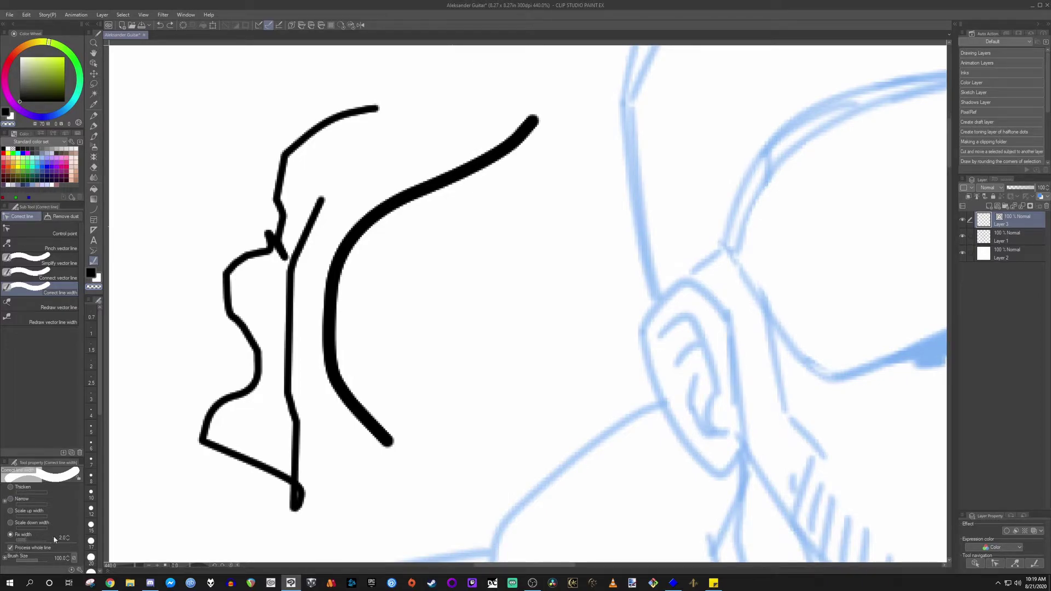
Step: Turn off Process whole line and thin the upper parts of the wavy line and the thick curve with Fix width at 2
{"action": "left_click", "coordinate": [25, 550]}
{"action": "mouse_move", "coordinate": [380, 110]}
{"action": "left_mouse_down"}
{"action": "mouse_move", "coordinate": [341, 114]}
{"action": "mouse_move", "coordinate": [276, 137]}
{"action": "left_mouse_up"}
{"action": "mouse_move", "coordinate": [376, 111]}
{"action": "left_mouse_down"}
{"action": "mouse_move", "coordinate": [376, 94]}
{"action": "mouse_move", "coordinate": [386, 106]}
{"action": "mouse_move", "coordinate": [338, 97]}
{"action": "left_mouse_up"}
{"action": "mouse_move", "coordinate": [392, 106]}
{"action": "left_mouse_down"}
{"action": "mouse_move", "coordinate": [380, 95]}
{"action": "mouse_move", "coordinate": [387, 89]}
{"action": "mouse_move", "coordinate": [348, 98]}
{"action": "left_mouse_up"}
{"action": "left_click", "coordinate": [387, 106]}
{"action": "mouse_move", "coordinate": [340, 135]}
{"action": "left_mouse_down"}
{"action": "mouse_move", "coordinate": [278, 132]}
{"action": "mouse_move", "coordinate": [257, 169]}
{"action": "left_mouse_up"}
{"action": "left_click_drag", "start_coordinate": [291, 236], "coordinate": [228, 280]}
{"action": "mouse_move", "coordinate": [406, 201]}
{"action": "left_mouse_down"}
{"action": "mouse_move", "coordinate": [481, 161]}
{"action": "mouse_move", "coordinate": [530, 112]}
{"action": "left_mouse_up"}
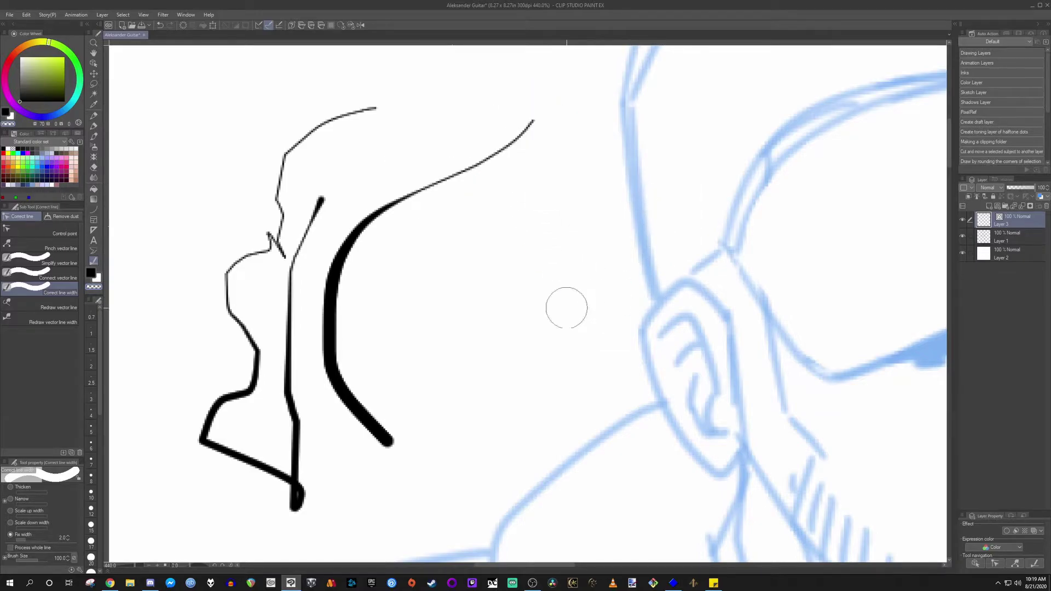
Step: Thin the thick curve's lower end with Fix width at 2 and reshape the curve with Redraw vector line
{"action": "left_click_drag", "start_coordinate": [438, 425], "coordinate": [369, 518]}
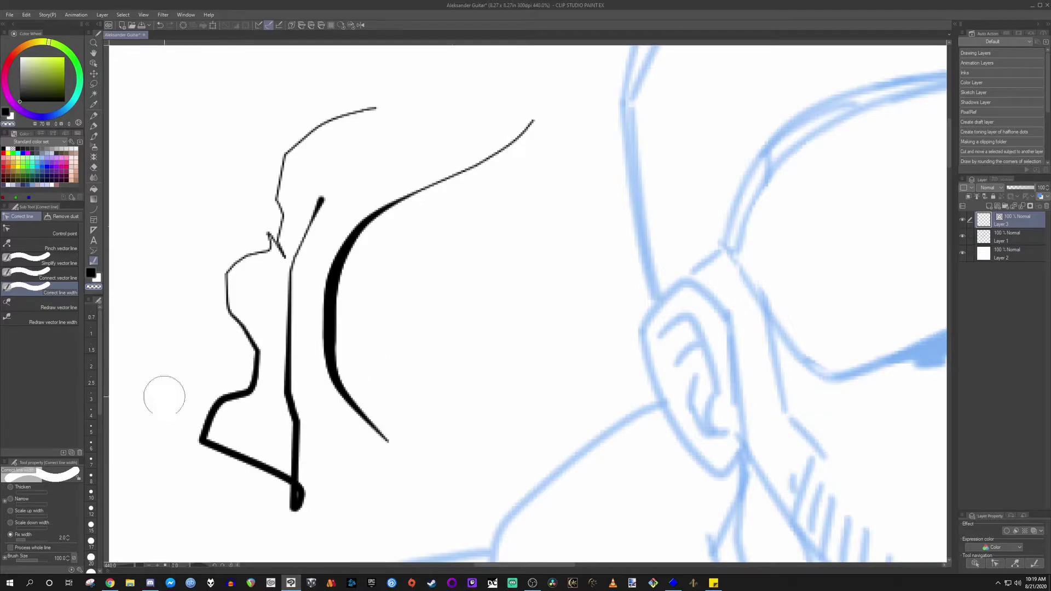
{"action": "left_click", "coordinate": [59, 305]}
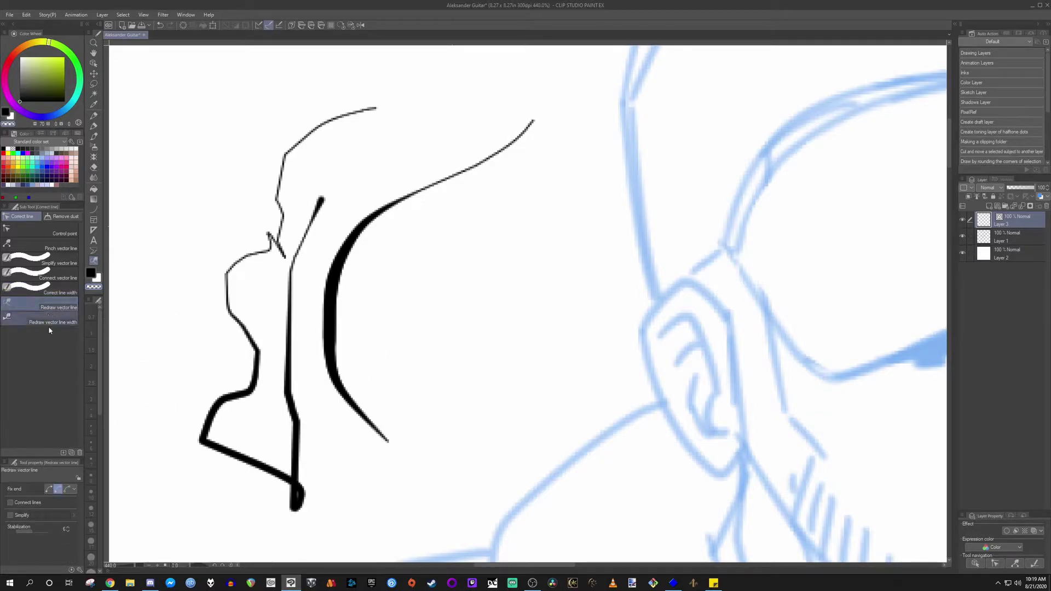
{"action": "mouse_move", "coordinate": [337, 334]}
{"action": "left_mouse_down"}
{"action": "mouse_move", "coordinate": [361, 268]}
{"action": "mouse_move", "coordinate": [408, 219]}
{"action": "mouse_move", "coordinate": [481, 80]}
{"action": "mouse_move", "coordinate": [579, 208]}
{"action": "mouse_move", "coordinate": [551, 371]}
{"action": "mouse_move", "coordinate": [493, 418]}
{"action": "mouse_move", "coordinate": [387, 395]}
{"action": "mouse_move", "coordinate": [416, 512]}
{"action": "mouse_move", "coordinate": [330, 475]}
{"action": "mouse_move", "coordinate": [422, 120]}
{"action": "mouse_move", "coordinate": [438, 365]}
{"action": "mouse_move", "coordinate": [345, 282]}
{"action": "mouse_move", "coordinate": [336, 219]}
{"action": "mouse_move", "coordinate": [416, 171]}
{"action": "mouse_move", "coordinate": [436, 134]}
{"action": "left_mouse_up"}
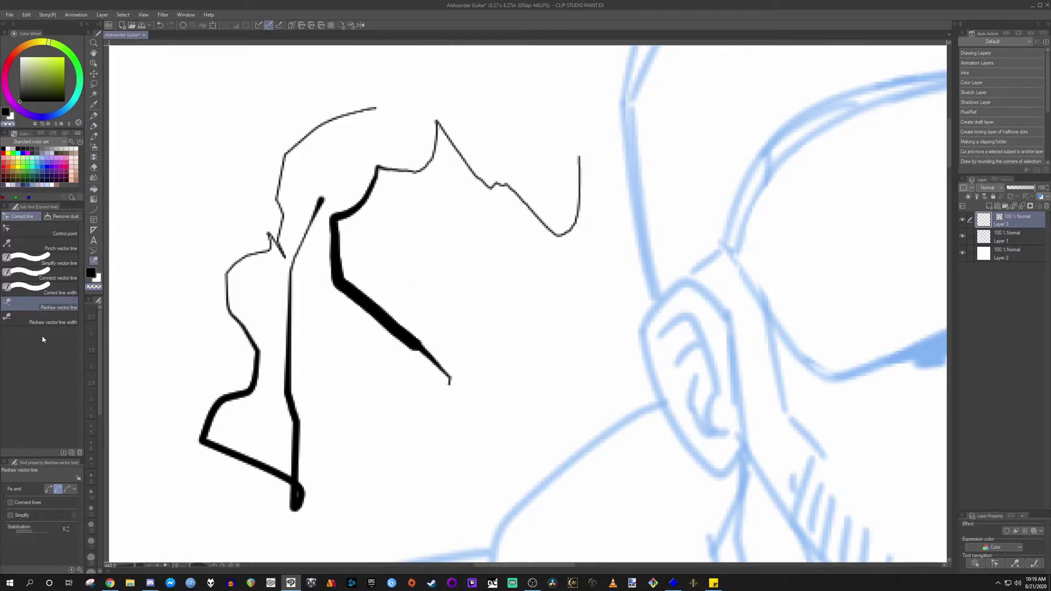
Step: Thicken the redrawn curve and the line beside it with Redraw vector line width at brush size 32
{"action": "left_click", "coordinate": [53, 321]}
{"action": "mouse_move", "coordinate": [362, 291]}
{"action": "left_mouse_down"}
{"action": "mouse_move", "coordinate": [416, 359]}
{"action": "mouse_move", "coordinate": [504, 427]}
{"action": "mouse_move", "coordinate": [347, 263]}
{"action": "mouse_move", "coordinate": [434, 136]}
{"action": "mouse_move", "coordinate": [603, 212]}
{"action": "mouse_move", "coordinate": [579, 156]}
{"action": "left_mouse_up"}
{"action": "mouse_move", "coordinate": [296, 489]}
{"action": "left_mouse_down"}
{"action": "mouse_move", "coordinate": [225, 368]}
{"action": "mouse_move", "coordinate": [271, 344]}
{"action": "mouse_move", "coordinate": [244, 295]}
{"action": "mouse_move", "coordinate": [252, 141]}
{"action": "mouse_move", "coordinate": [356, 63]}
{"action": "left_mouse_up"}
{"action": "left_click_drag", "start_coordinate": [312, 371], "coordinate": [305, 525]}
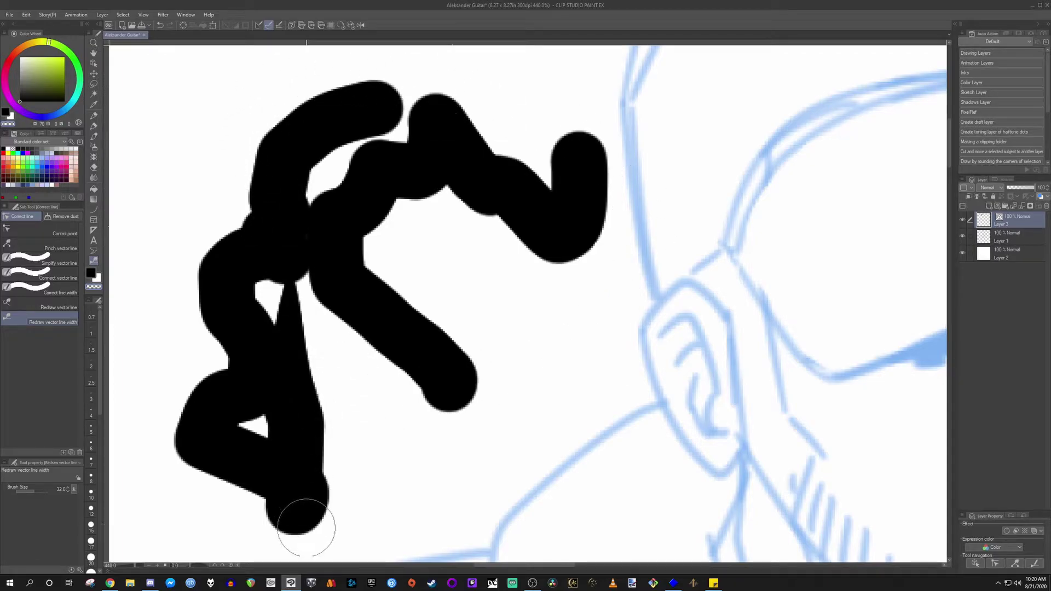
Step: Cut through the upper end of the thickened wavy line with the Vector eraser set to erase touched areas
{"action": "scroll", "coordinate": [445, 297], "scroll_direction": "down", "scroll_amount": 10}
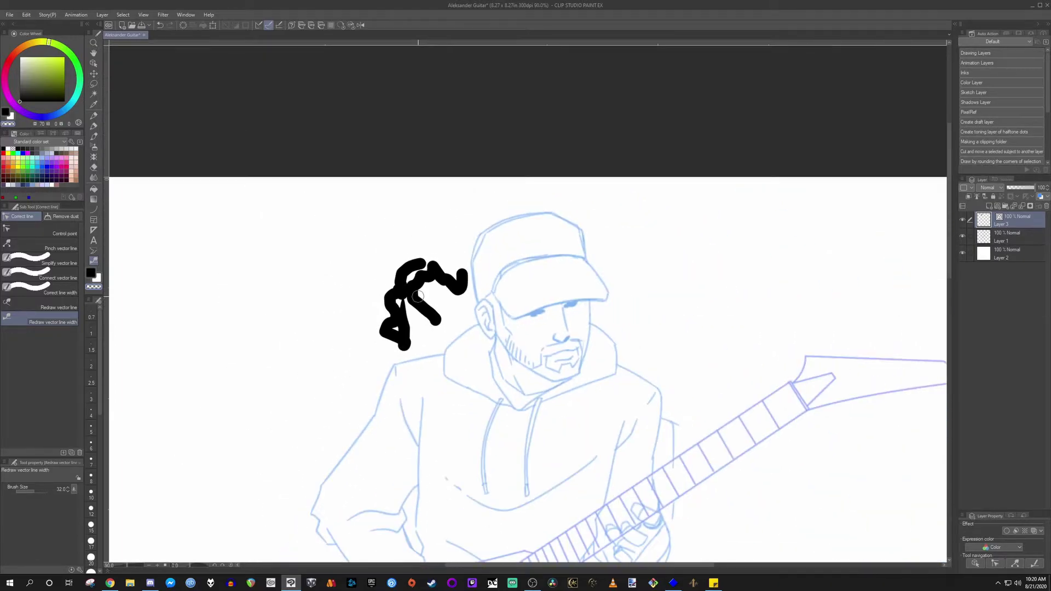
{"action": "scroll", "coordinate": [418, 296], "scroll_direction": "up", "scroll_amount": 3}
{"action": "scroll", "coordinate": [413, 290], "scroll_direction": "up", "scroll_amount": 3}
{"action": "key", "text": "e"}
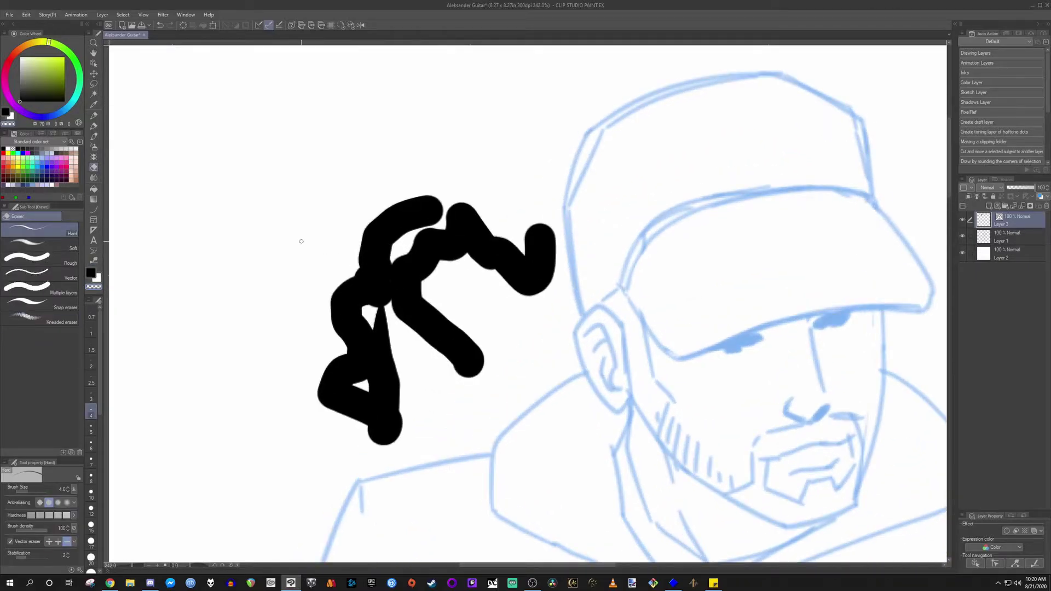
{"action": "scroll", "coordinate": [300, 285], "scroll_direction": "up", "scroll_amount": 2}
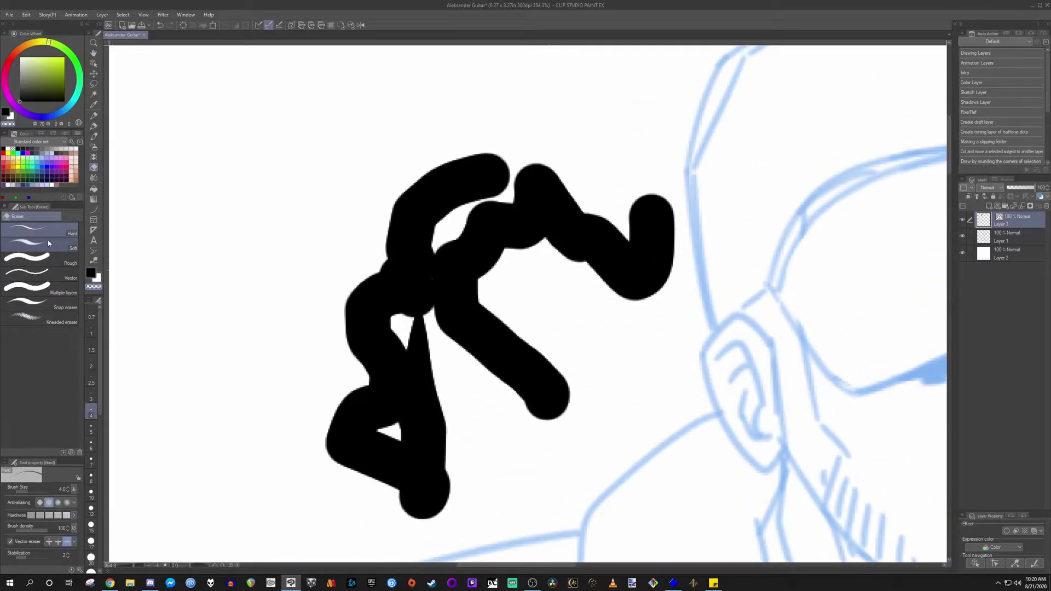
{"action": "left_click", "coordinate": [32, 274]}
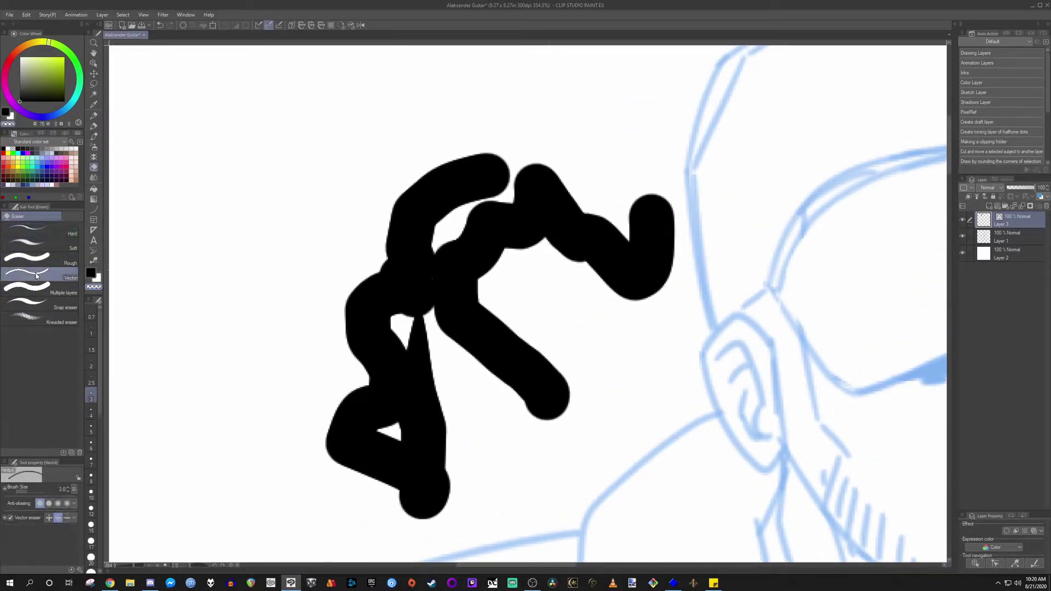
{"action": "left_click", "coordinate": [5, 518]}
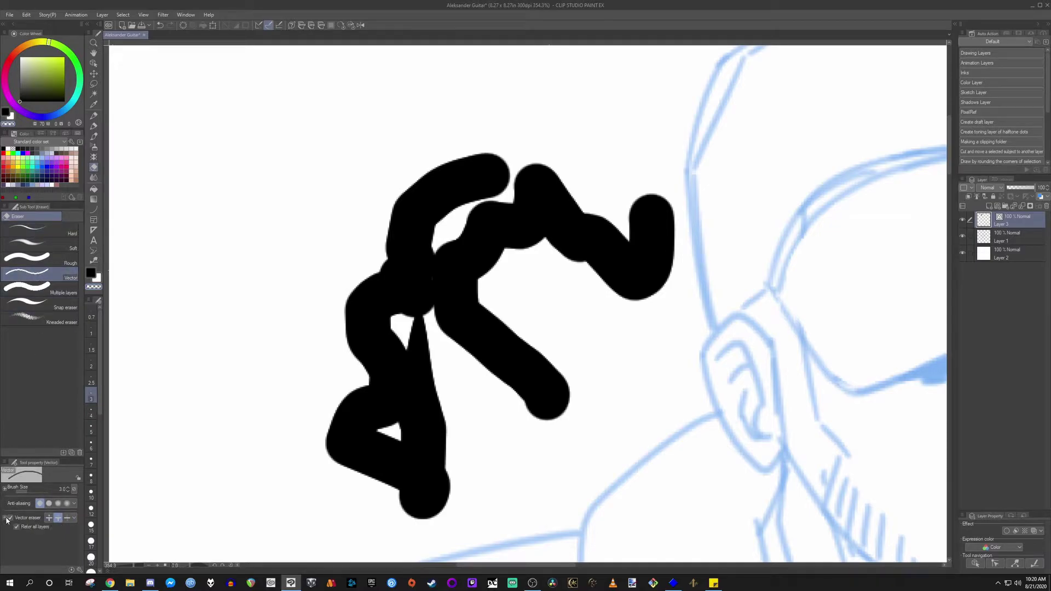
{"action": "left_click", "coordinate": [49, 519]}
{"action": "left_click_drag", "start_coordinate": [466, 156], "coordinate": [466, 210]}
Step: Move the control points on both sides of the cut to pull the two line pieces apart
{"action": "scroll", "coordinate": [468, 178], "scroll_direction": "up", "scroll_amount": 5}
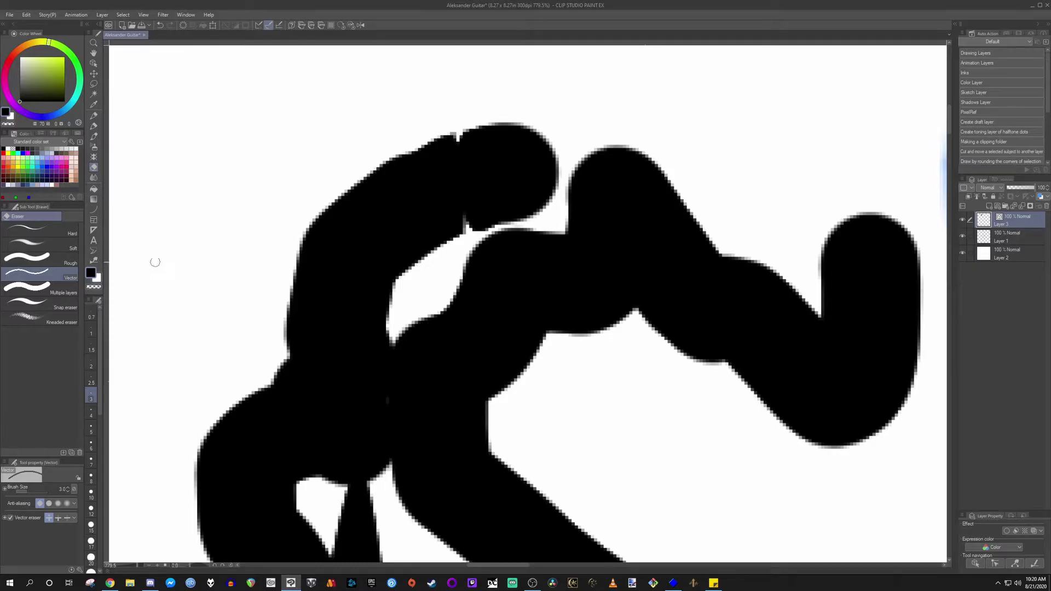
{"action": "left_click", "coordinate": [93, 261]}
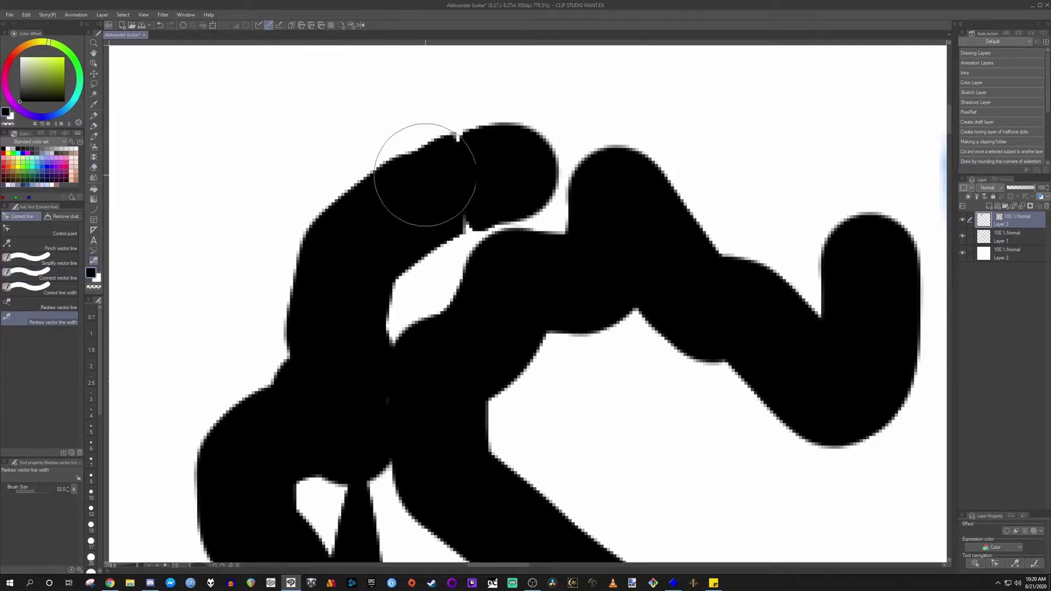
{"action": "left_click", "coordinate": [55, 227]}
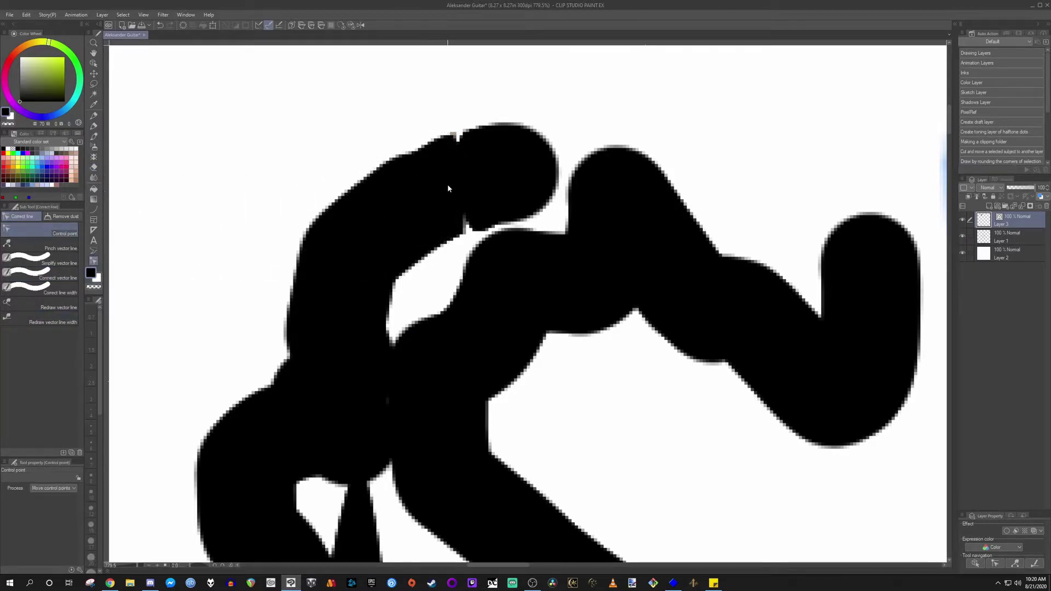
{"action": "left_click_drag", "start_coordinate": [453, 135], "coordinate": [317, 152]}
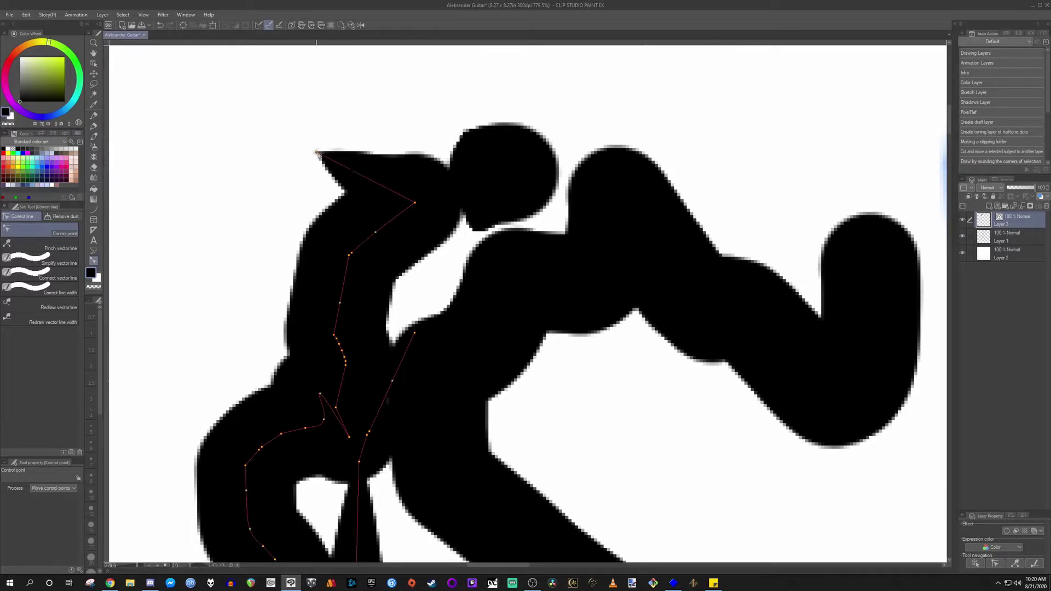
{"action": "left_click_drag", "start_coordinate": [475, 233], "coordinate": [478, 97]}
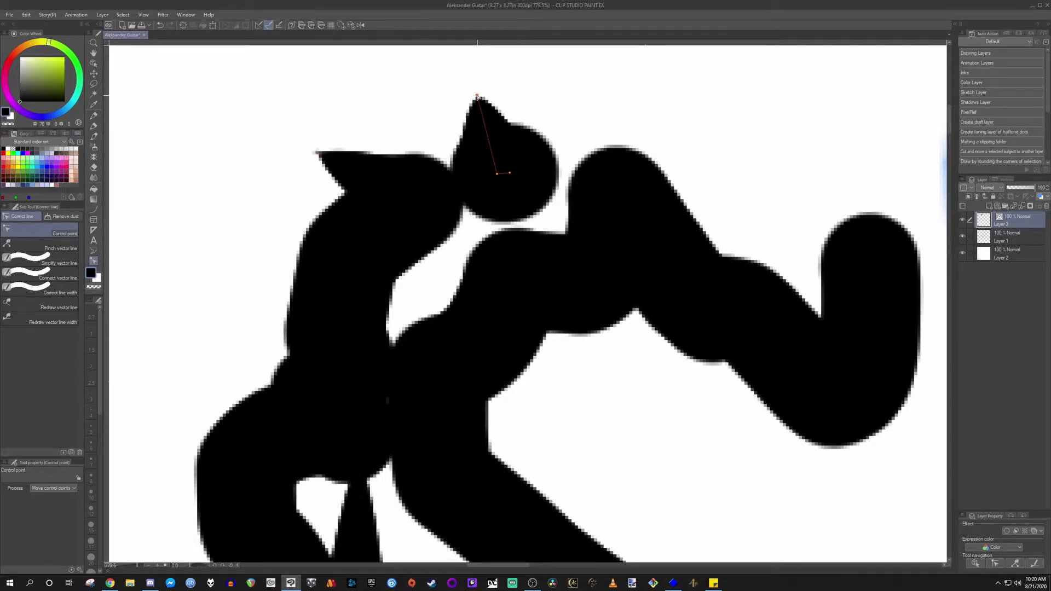
{"action": "left_click_drag", "start_coordinate": [498, 174], "coordinate": [518, 114]}
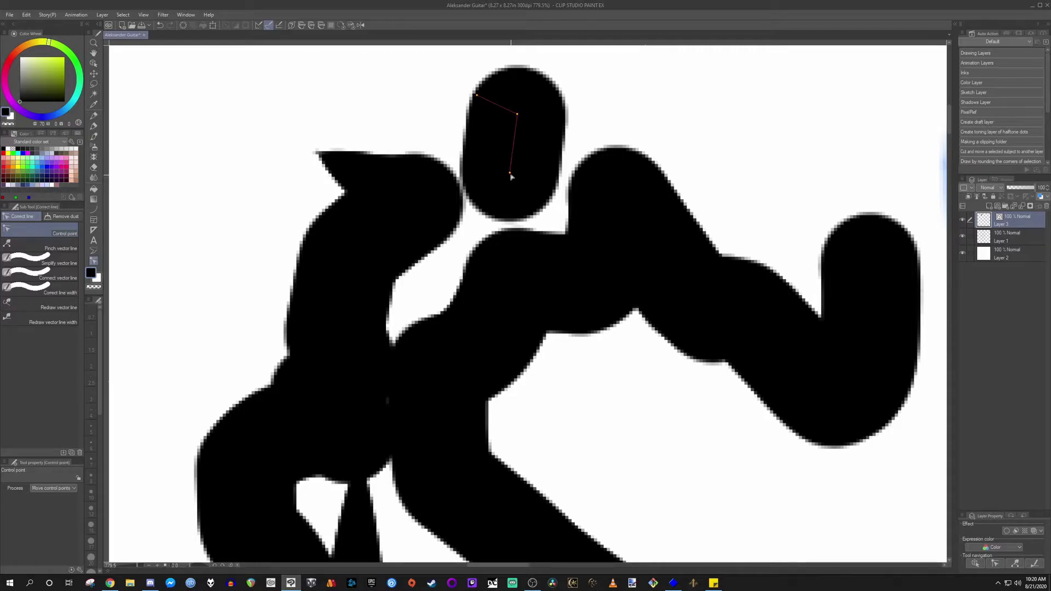
{"action": "left_click_drag", "start_coordinate": [510, 174], "coordinate": [543, 175]}
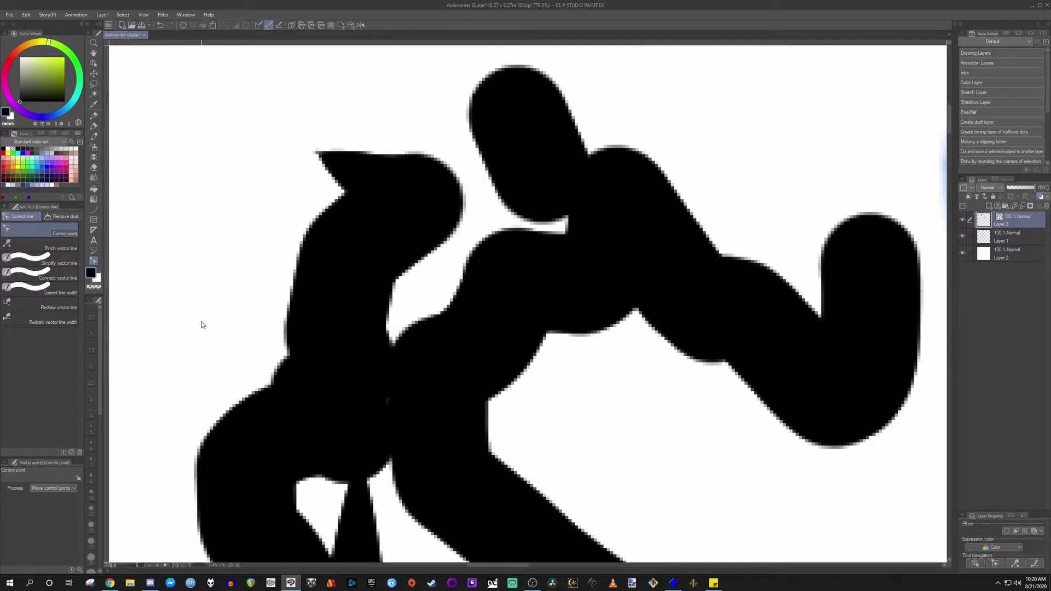
Step: Set the Vector eraser to erase up to the intersection
{"action": "key", "text": "e"}
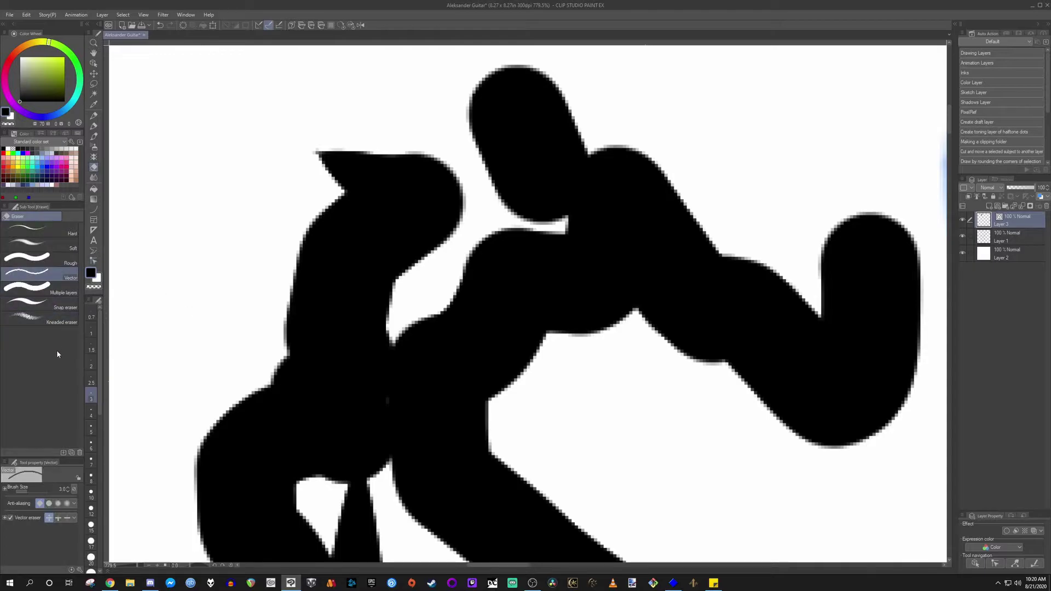
{"action": "left_click", "coordinate": [58, 517]}
{"action": "scroll", "coordinate": [225, 348], "scroll_direction": "down", "scroll_amount": 3}
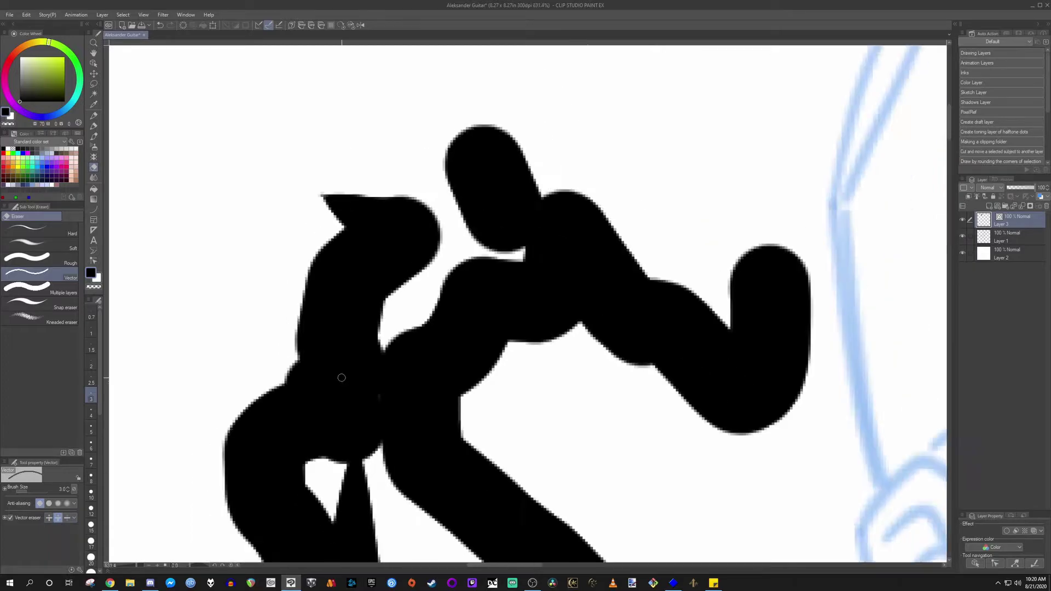
Step: Check the thick lines' control points and clear all the black lines from Layer 3
{"action": "key", "text": "y"}
{"action": "left_click_drag", "start_coordinate": [472, 349], "coordinate": [356, 261]}
{"action": "scroll", "coordinate": [419, 378], "scroll_direction": "down", "scroll_amount": 4}
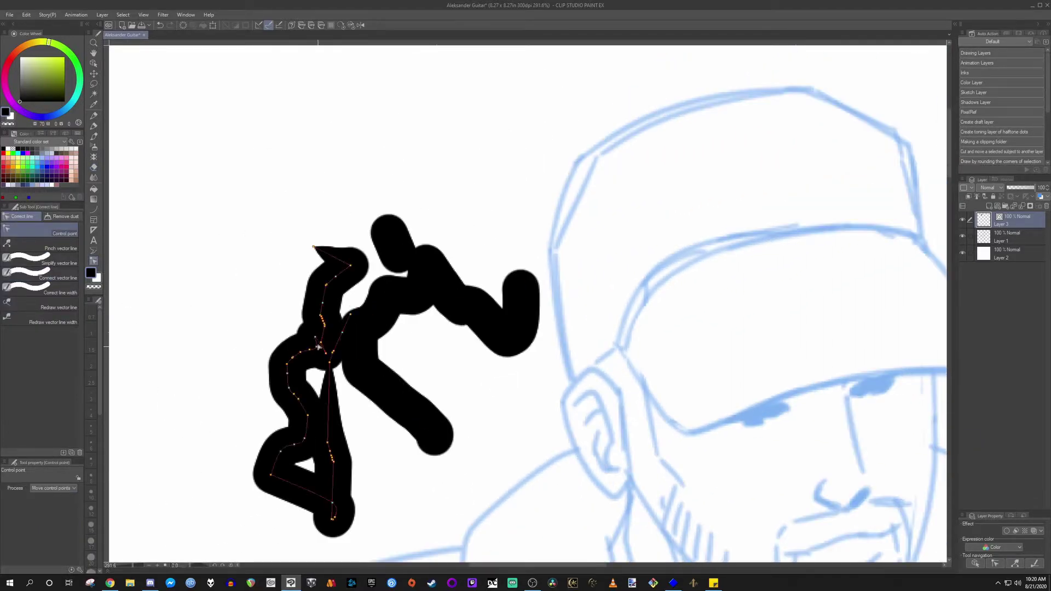
{"action": "scroll", "coordinate": [291, 340], "scroll_direction": "down", "scroll_amount": 2}
{"action": "scroll", "coordinate": [311, 390], "scroll_direction": "up", "scroll_amount": 1}
{"action": "left_click_drag", "start_coordinate": [313, 392], "coordinate": [321, 334]}
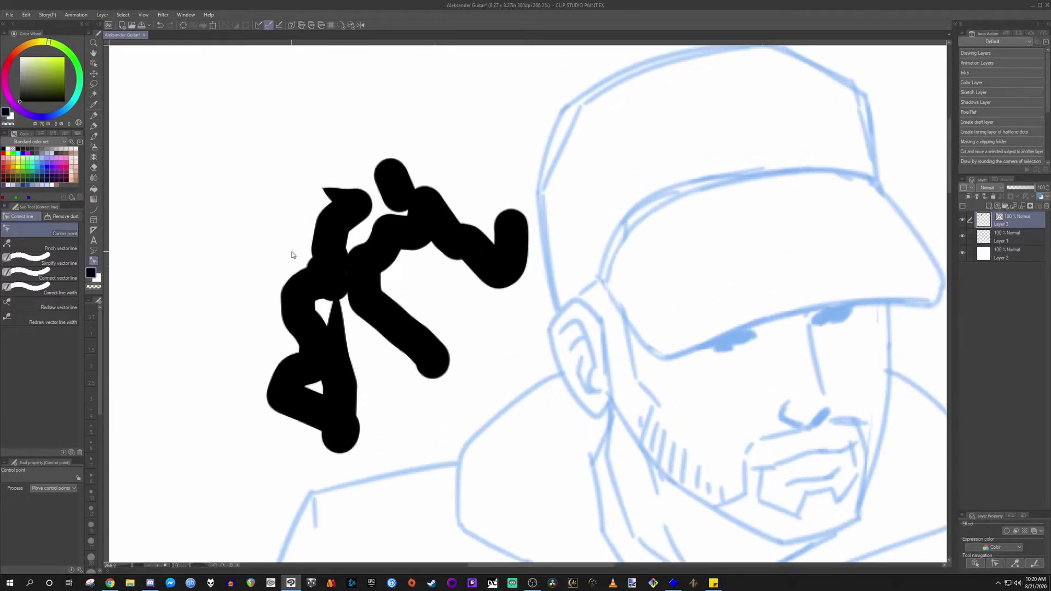
{"action": "key", "text": "Delete"}
Step: Draw two crossing curves at brush size 8 beside the cap, one a wide arch and one steep
{"action": "key", "text": "u"}
{"action": "left_click_drag", "start_coordinate": [207, 217], "coordinate": [471, 233]}
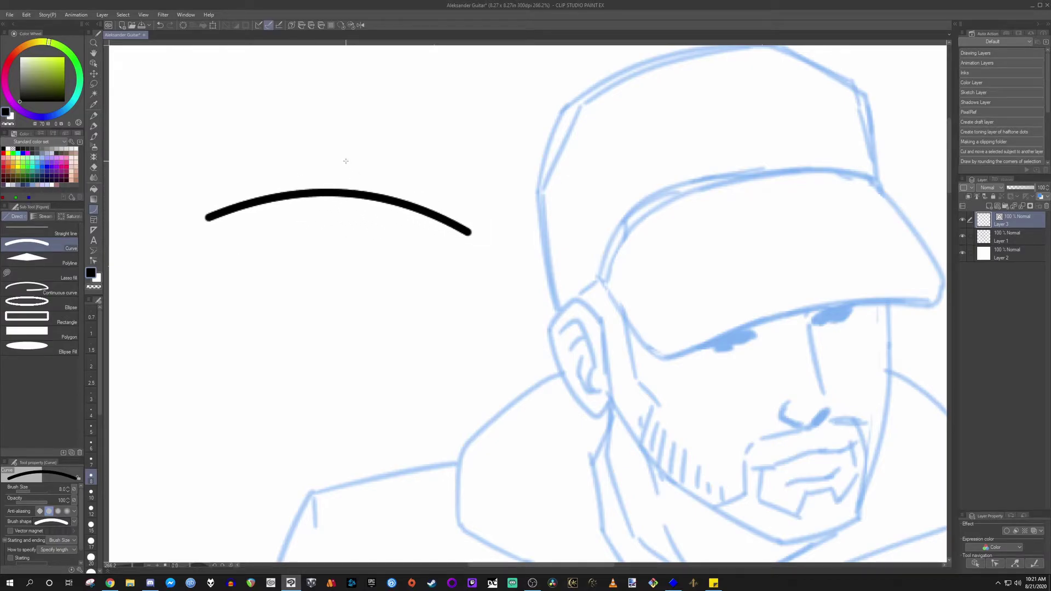
{"action": "left_click_drag", "start_coordinate": [245, 133], "coordinate": [365, 354]}
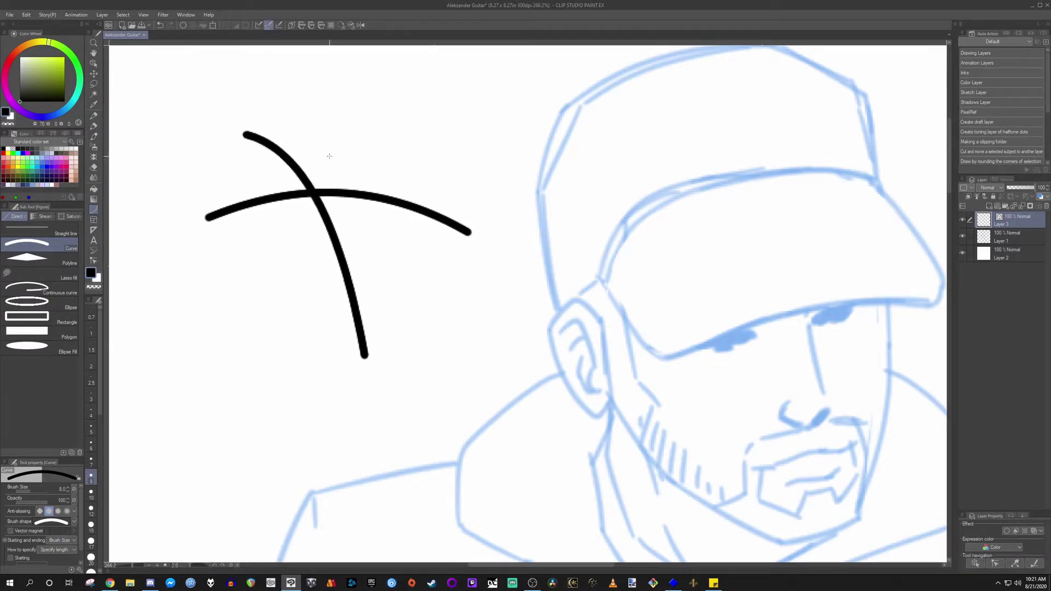
Step: Try erasing the steep curve's part above the crossing with the Vector eraser set to erase up to the intersection
{"action": "key", "text": "e"}
{"action": "scroll", "coordinate": [320, 221], "scroll_direction": "up", "scroll_amount": 2}
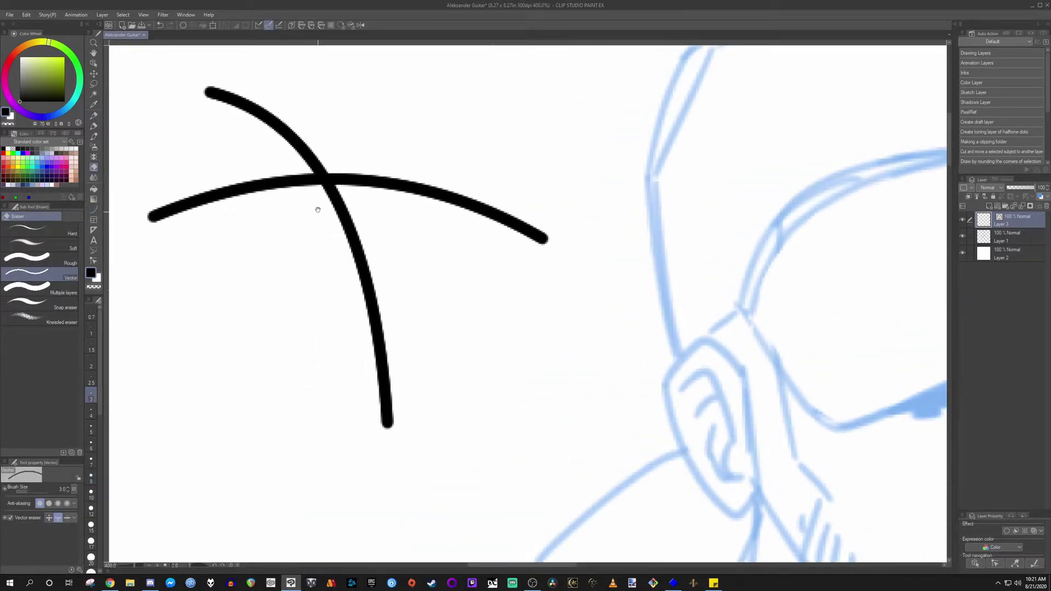
{"action": "left_click_drag", "start_coordinate": [281, 169], "coordinate": [340, 231]}
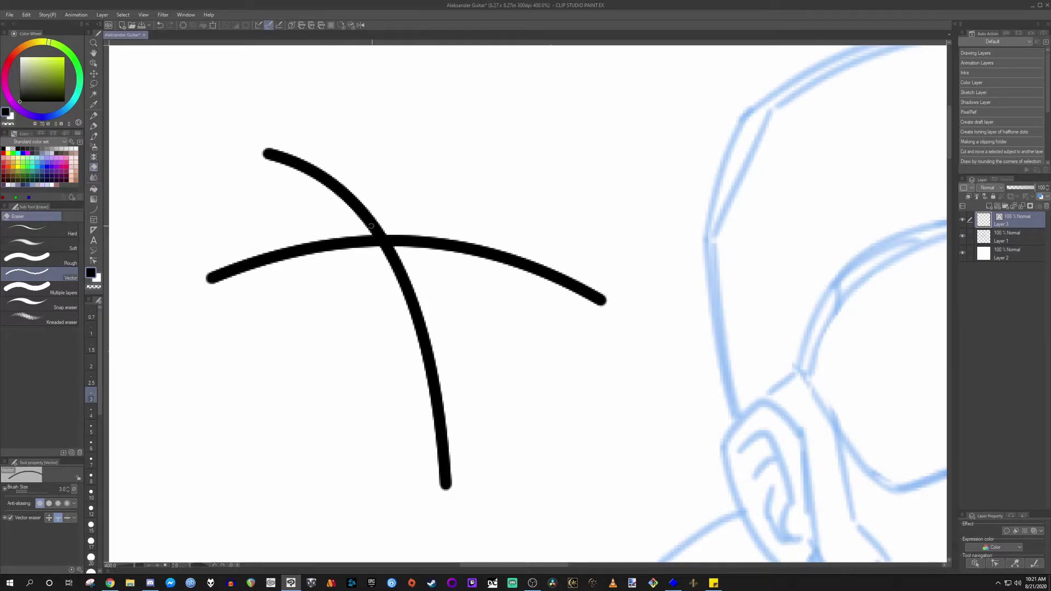
{"action": "scroll", "coordinate": [361, 230], "scroll_direction": "up", "scroll_amount": 8}
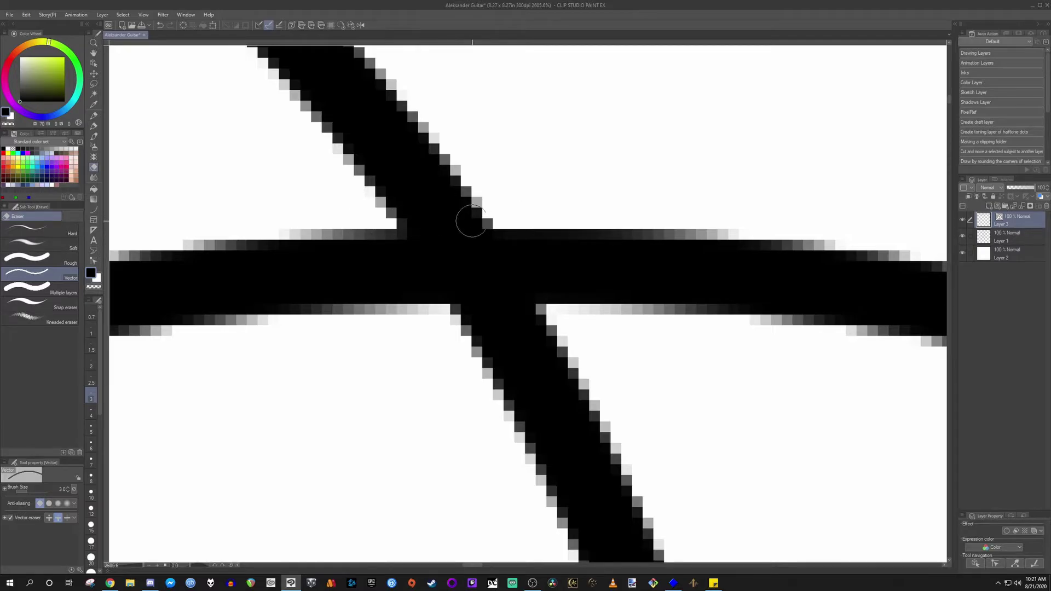
{"action": "left_click_drag", "start_coordinate": [559, 204], "coordinate": [480, 205]}
{"action": "left_click_drag", "start_coordinate": [379, 195], "coordinate": [468, 170]}
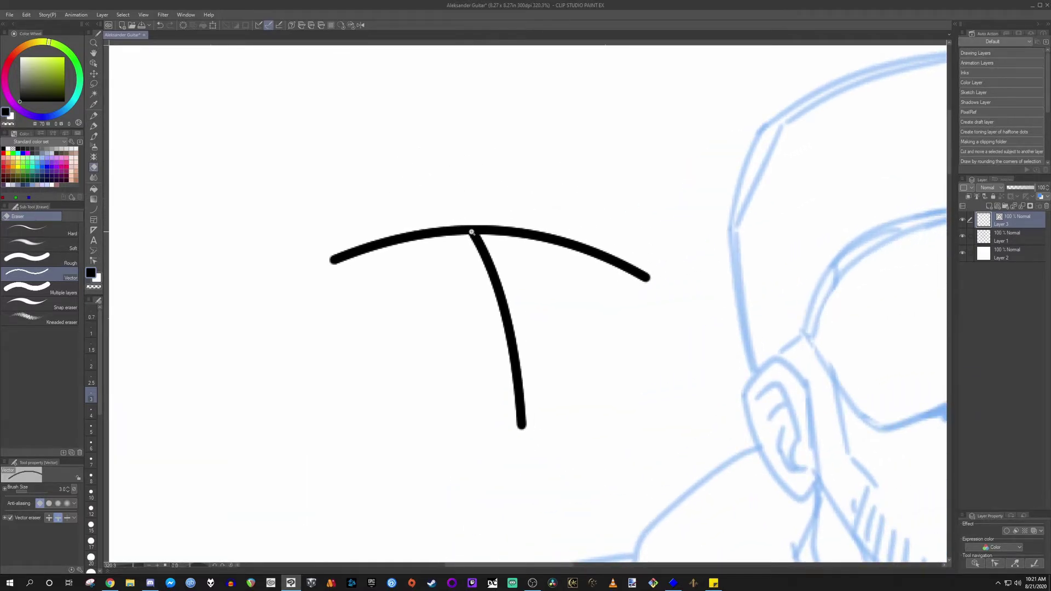
{"action": "scroll", "coordinate": [473, 232], "scroll_direction": "up", "scroll_amount": 4}
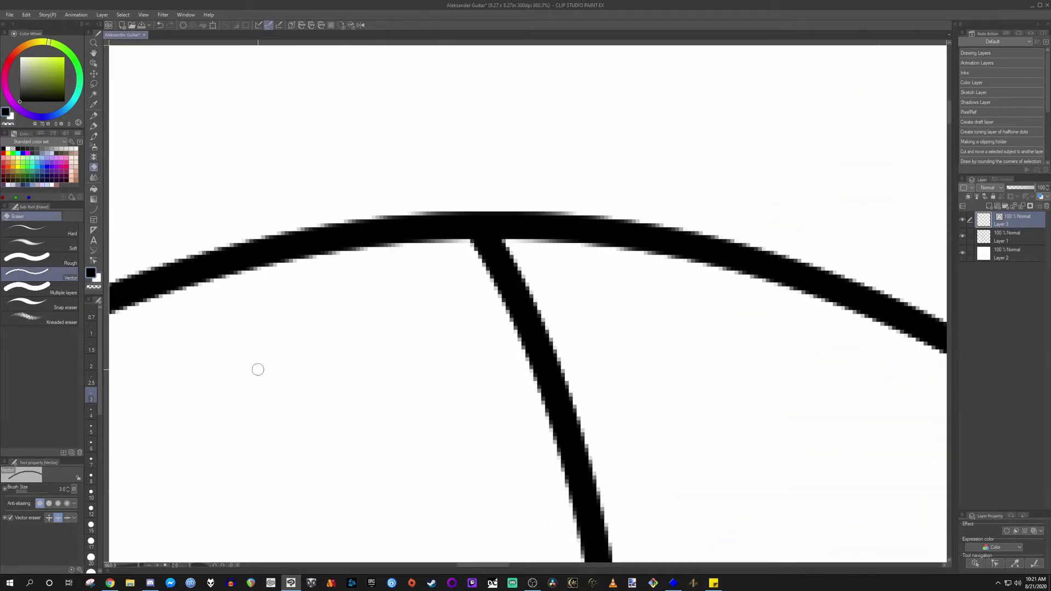
{"action": "scroll", "coordinate": [357, 267], "scroll_direction": "down", "scroll_amount": 2}
{"action": "scroll", "coordinate": [325, 378], "scroll_direction": "up", "scroll_amount": 1}
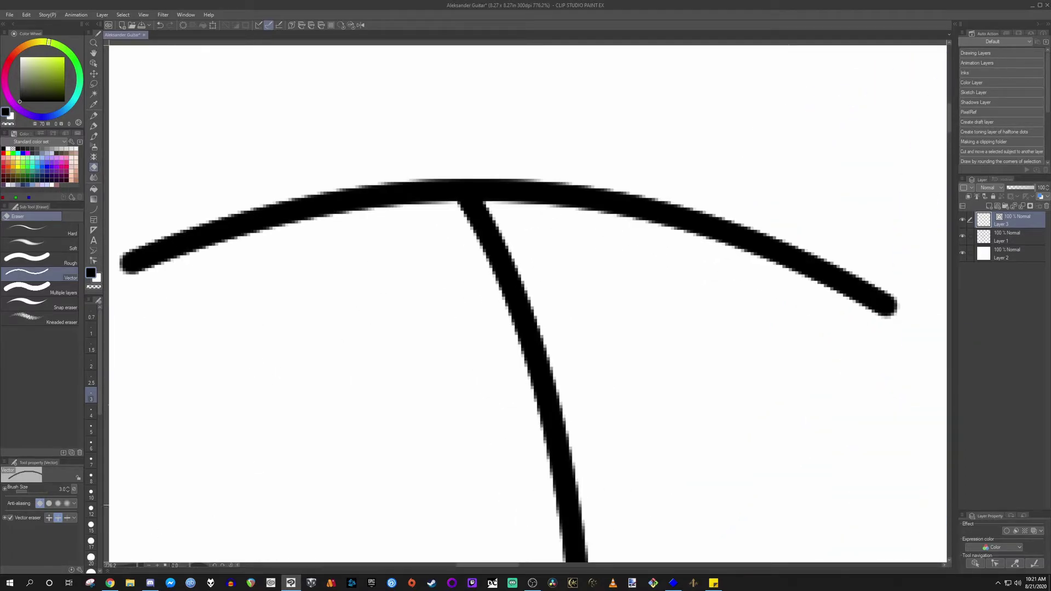
{"action": "key", "text": "ctrl+z"}
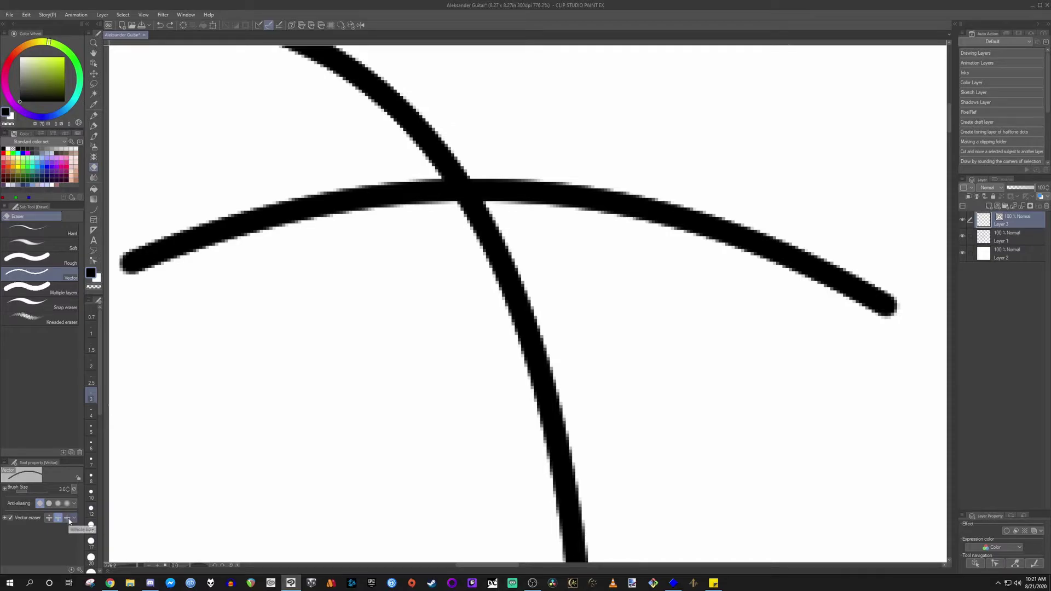
Step: Try erasing the entire steep curve with the Vector eraser set to Whole line
{"action": "left_click", "coordinate": [68, 518]}
{"action": "left_click_drag", "start_coordinate": [402, 118], "coordinate": [569, 130]}
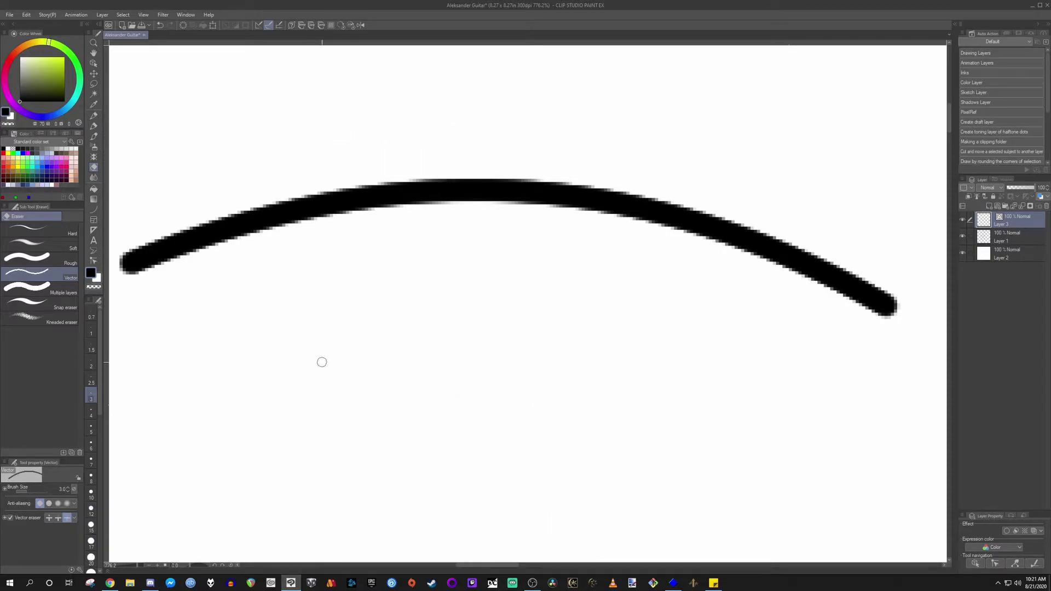
{"action": "key", "text": "ctrl+z"}
Step: Switch the Vector eraser back to Erase up to intersection and trim the steep curve above the arch
{"action": "left_click", "coordinate": [74, 518]}
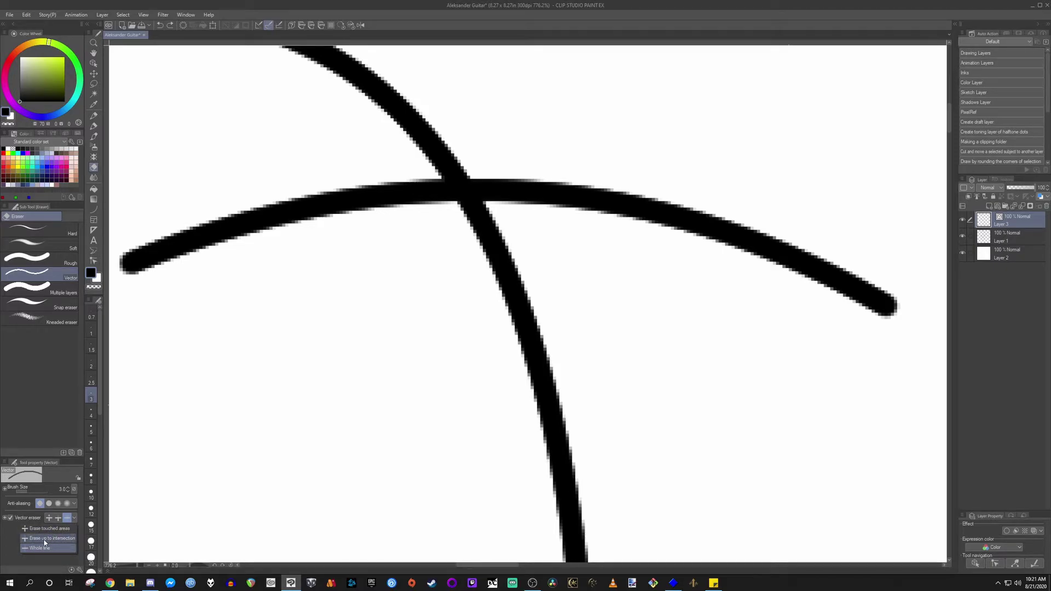
{"action": "left_click", "coordinate": [46, 538]}
{"action": "left_click_drag", "start_coordinate": [377, 125], "coordinate": [438, 119]}
{"action": "mouse_move", "coordinate": [561, 203]}
{"action": "left_mouse_down"}
{"action": "mouse_move", "coordinate": [511, 214]}
{"action": "mouse_move", "coordinate": [528, 214]}
{"action": "left_mouse_up"}
{"action": "left_click_drag", "start_coordinate": [615, 232], "coordinate": [412, 254]}
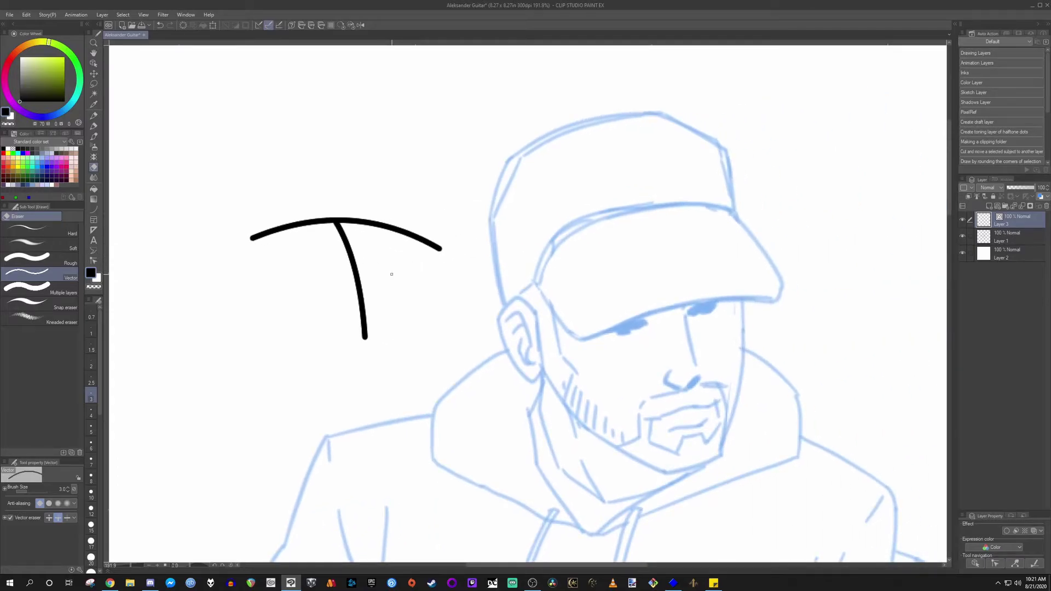
Step: Clear the T-shaped test curves from the layer and activate the Curve tool for inking the face
{"action": "key", "text": "Delete"}
{"action": "scroll", "coordinate": [569, 345], "scroll_direction": "up", "scroll_amount": 4}
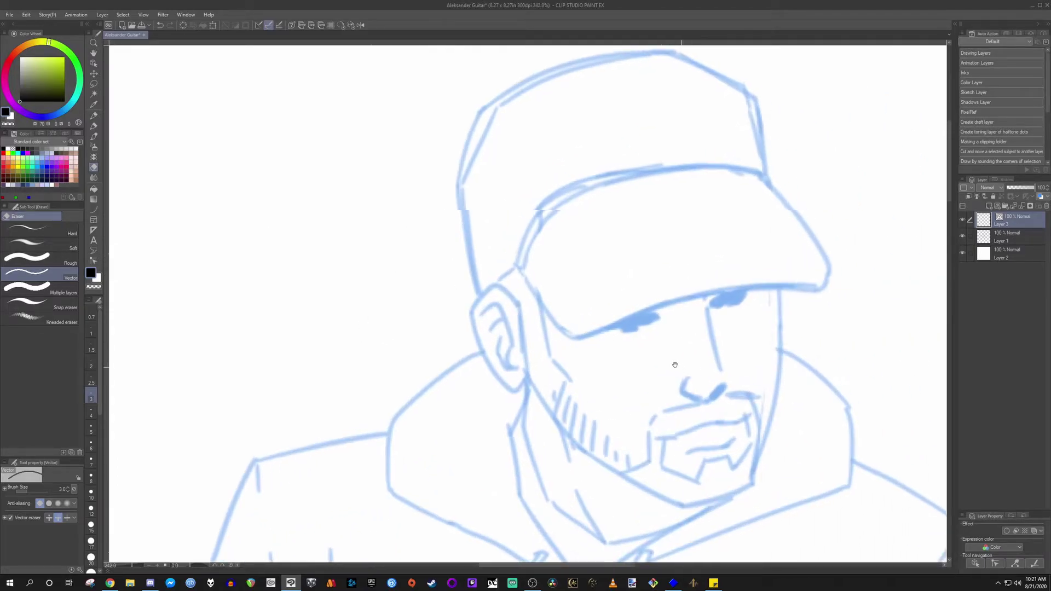
{"action": "left_click", "coordinate": [93, 212]}
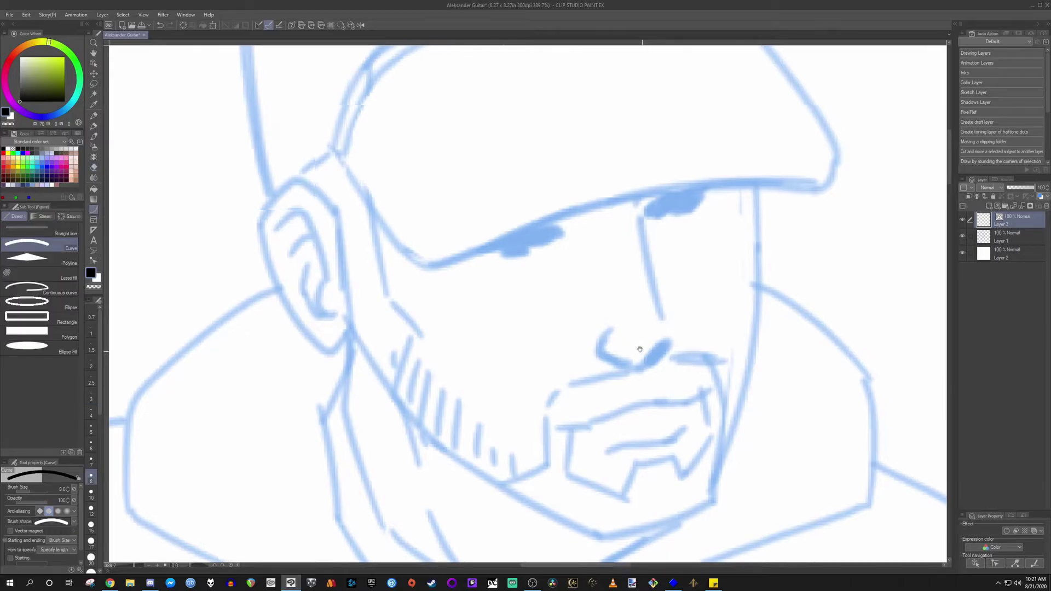
{"action": "left_click_drag", "start_coordinate": [477, 177], "coordinate": [392, 134]}
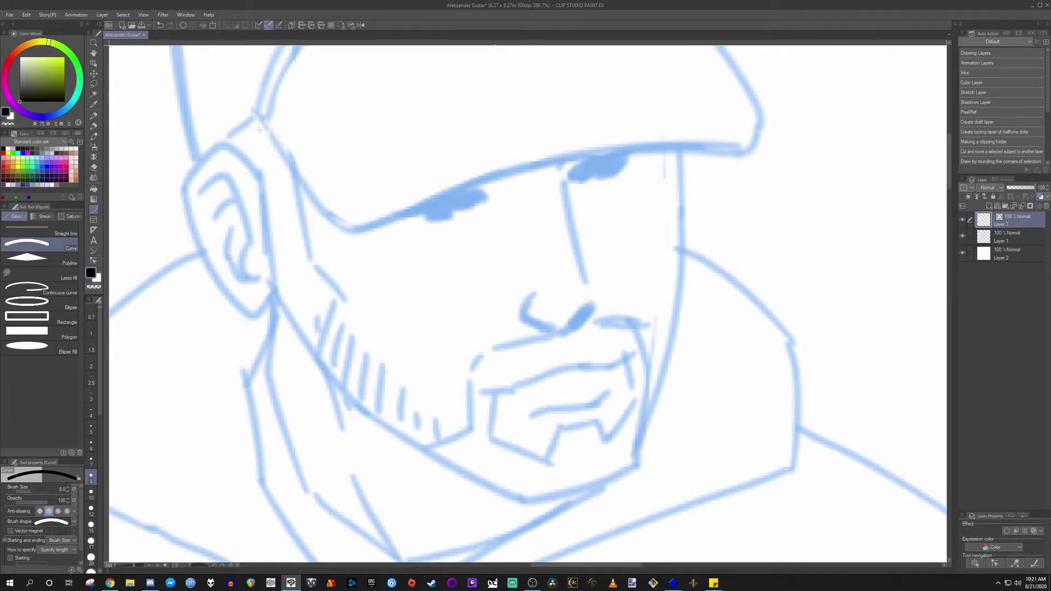
Step: Ink the far side of the face and the jawline down to the chin with curves over the sketch
{"action": "scroll", "coordinate": [622, 284], "scroll_direction": "down", "scroll_amount": 3}
{"action": "scroll", "coordinate": [615, 251], "scroll_direction": "up", "scroll_amount": 2}
{"action": "left_click_drag", "start_coordinate": [616, 274], "coordinate": [626, 311]}
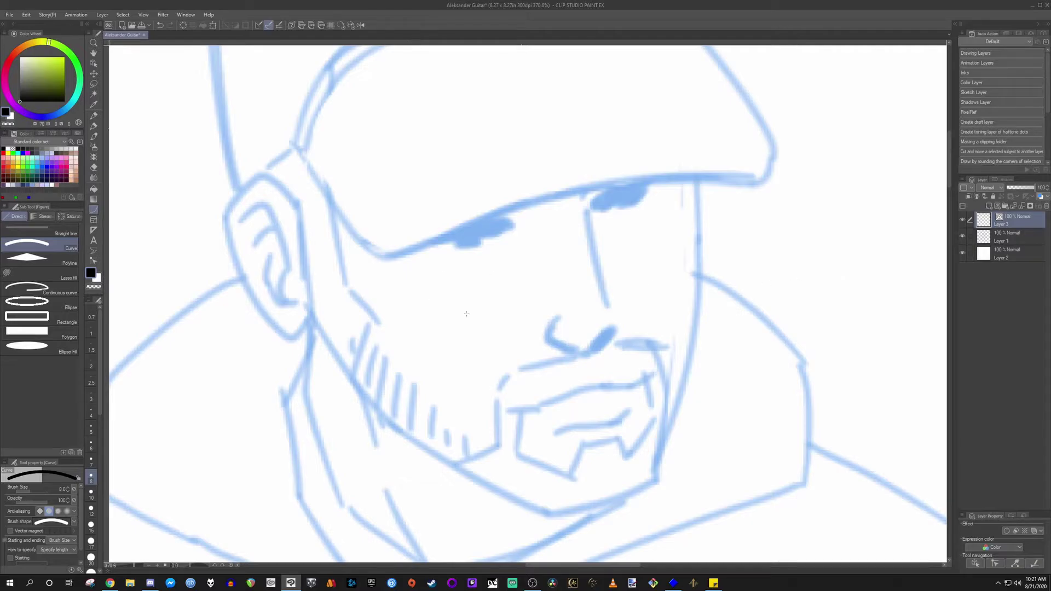
{"action": "left_click_drag", "start_coordinate": [583, 321], "coordinate": [549, 328]}
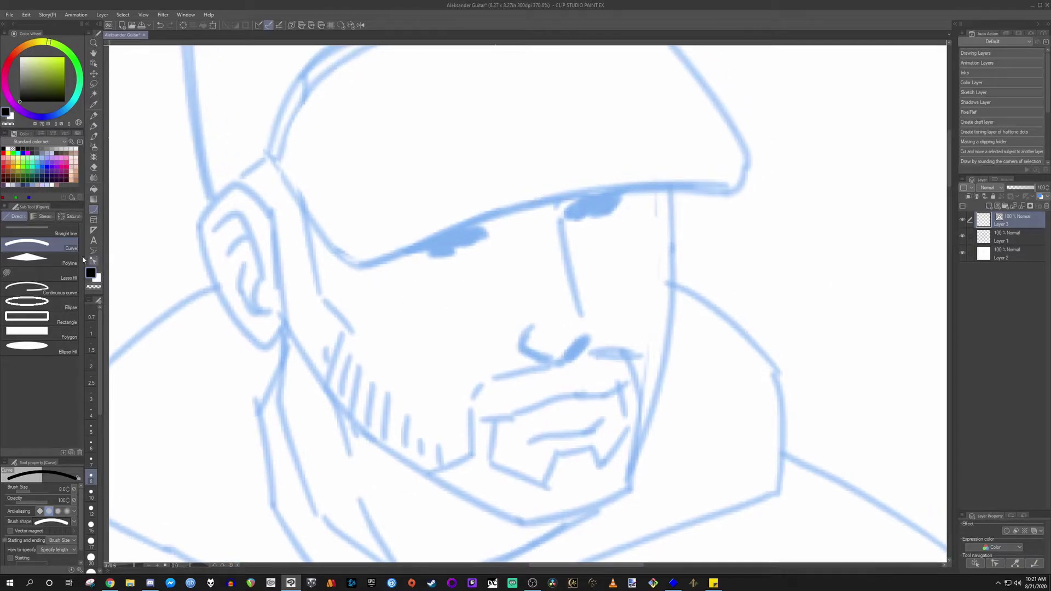
{"action": "scroll", "coordinate": [648, 263], "scroll_direction": "up", "scroll_amount": 2}
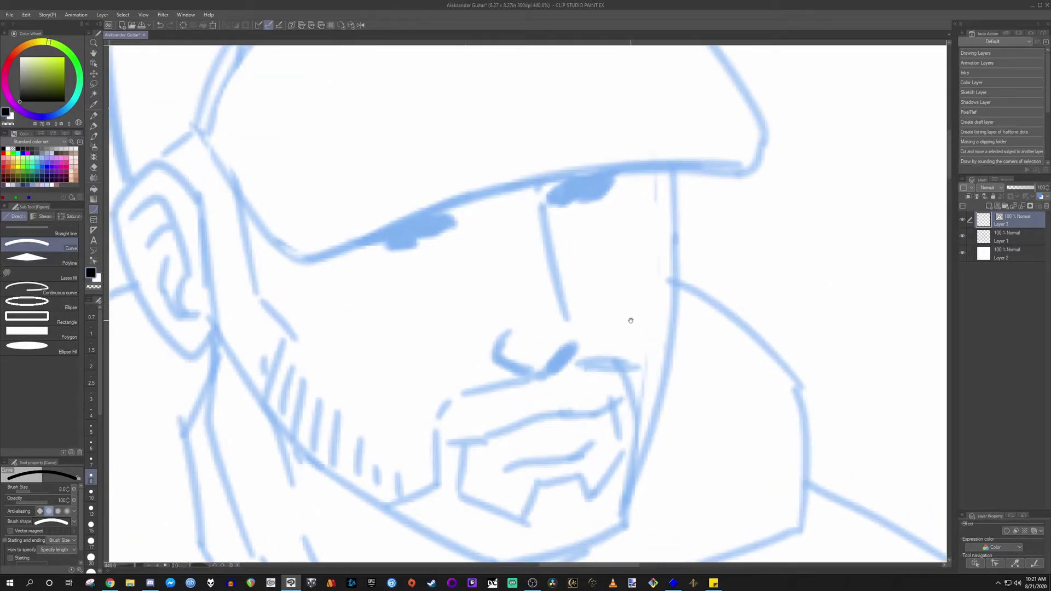
{"action": "left_click_drag", "start_coordinate": [631, 320], "coordinate": [660, 289]}
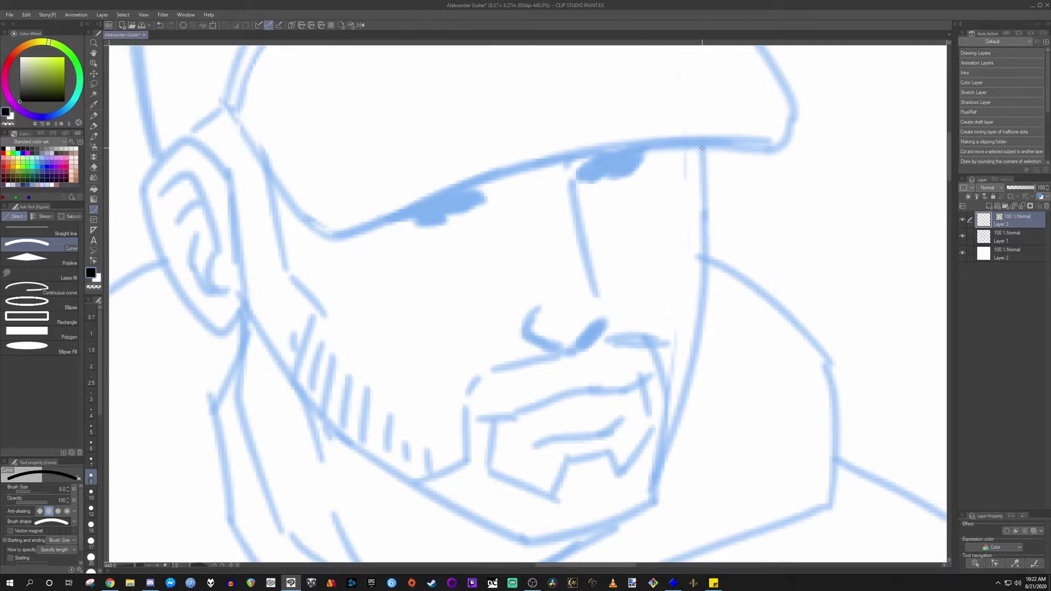
{"action": "mouse_move", "coordinate": [702, 146]}
{"action": "left_mouse_down"}
{"action": "mouse_move", "coordinate": [729, 160]}
{"action": "mouse_move", "coordinate": [713, 353]}
{"action": "mouse_move", "coordinate": [757, 254]}
{"action": "left_mouse_up"}
{"action": "left_click", "coordinate": [734, 242]}
{"action": "mouse_move", "coordinate": [749, 272]}
{"action": "left_mouse_down"}
{"action": "mouse_move", "coordinate": [703, 410]}
{"action": "mouse_move", "coordinate": [582, 442]}
{"action": "mouse_move", "coordinate": [387, 333]}
{"action": "left_mouse_up"}
{"action": "left_click_drag", "start_coordinate": [451, 360], "coordinate": [551, 441]}
{"action": "scroll", "coordinate": [550, 441], "scroll_direction": "up", "scroll_amount": 1}
{"action": "left_click_drag", "start_coordinate": [492, 419], "coordinate": [385, 273]}
{"action": "left_click", "coordinate": [433, 352]}
{"action": "left_click_drag", "start_coordinate": [433, 352], "coordinate": [478, 463]}
Step: Outline the ear with curves that meet the top of the jawline
{"action": "left_click", "coordinate": [393, 210]}
{"action": "mouse_move", "coordinate": [410, 239]}
{"action": "left_mouse_down"}
{"action": "mouse_move", "coordinate": [364, 200]}
{"action": "mouse_move", "coordinate": [318, 255]}
{"action": "mouse_move", "coordinate": [403, 414]}
{"action": "mouse_move", "coordinate": [430, 385]}
{"action": "mouse_move", "coordinate": [411, 239]}
{"action": "left_mouse_up"}
{"action": "left_click", "coordinate": [329, 219]}
{"action": "left_click", "coordinate": [341, 346]}
{"action": "left_click", "coordinate": [420, 404]}
{"action": "left_click", "coordinate": [421, 299]}
{"action": "mouse_move", "coordinate": [602, 330]}
{"action": "left_mouse_down"}
{"action": "mouse_move", "coordinate": [556, 330]}
{"action": "mouse_move", "coordinate": [592, 329]}
{"action": "left_mouse_up"}
Step: Ink the cap brim's lower edge, front corner and sloping front side with curves, overshooting the corners slightly
{"action": "mouse_move", "coordinate": [811, 258]}
{"action": "left_mouse_down"}
{"action": "mouse_move", "coordinate": [741, 246]}
{"action": "mouse_move", "coordinate": [361, 350]}
{"action": "left_mouse_up"}
{"action": "left_click", "coordinate": [657, 215]}
{"action": "left_click_drag", "start_coordinate": [657, 214], "coordinate": [627, 255]}
{"action": "left_click_drag", "start_coordinate": [762, 319], "coordinate": [801, 251]}
{"action": "left_click", "coordinate": [795, 293]}
{"action": "mouse_move", "coordinate": [809, 263]}
{"action": "left_mouse_down"}
{"action": "mouse_move", "coordinate": [837, 318]}
{"action": "mouse_move", "coordinate": [705, 136]}
{"action": "left_mouse_up"}
{"action": "left_click", "coordinate": [791, 230]}
{"action": "left_click_drag", "start_coordinate": [791, 230], "coordinate": [825, 241]}
Step: Close the cap brim with curves along its upper and rear edges, and connect it to the ear
{"action": "mouse_move", "coordinate": [739, 146]}
{"action": "left_mouse_down"}
{"action": "mouse_move", "coordinate": [362, 192]}
{"action": "mouse_move", "coordinate": [280, 316]}
{"action": "left_mouse_up"}
{"action": "left_click", "coordinate": [561, 101]}
{"action": "left_click", "coordinate": [297, 231]}
{"action": "left_click_drag", "start_coordinate": [350, 350], "coordinate": [336, 268]}
{"action": "left_click_drag", "start_coordinate": [266, 233], "coordinate": [375, 371]}
{"action": "left_click", "coordinate": [303, 324]}
{"action": "mouse_move", "coordinate": [523, 418]}
{"action": "left_mouse_down"}
{"action": "mouse_move", "coordinate": [479, 274]}
{"action": "mouse_move", "coordinate": [586, 412]}
{"action": "left_mouse_up"}
{"action": "left_click_drag", "start_coordinate": [587, 413], "coordinate": [597, 412]}
{"action": "left_click_drag", "start_coordinate": [273, 263], "coordinate": [318, 227]}
Step: Trim the overshooting line ends at the brim's front corners with the Vector eraser
{"action": "scroll", "coordinate": [317, 227], "scroll_direction": "down", "scroll_amount": 3}
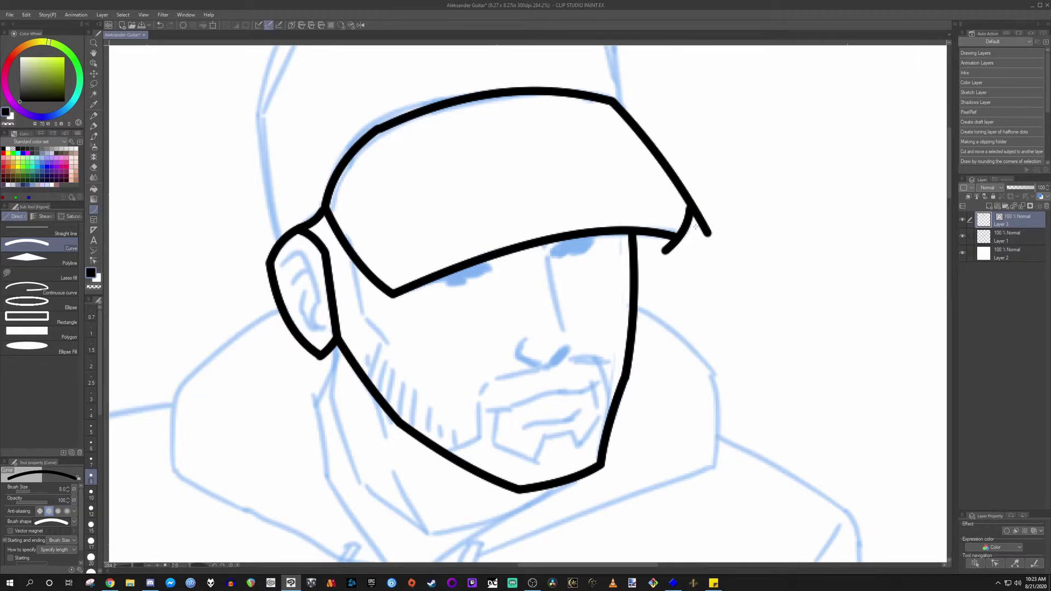
{"action": "scroll", "coordinate": [696, 218], "scroll_direction": "up", "scroll_amount": 1}
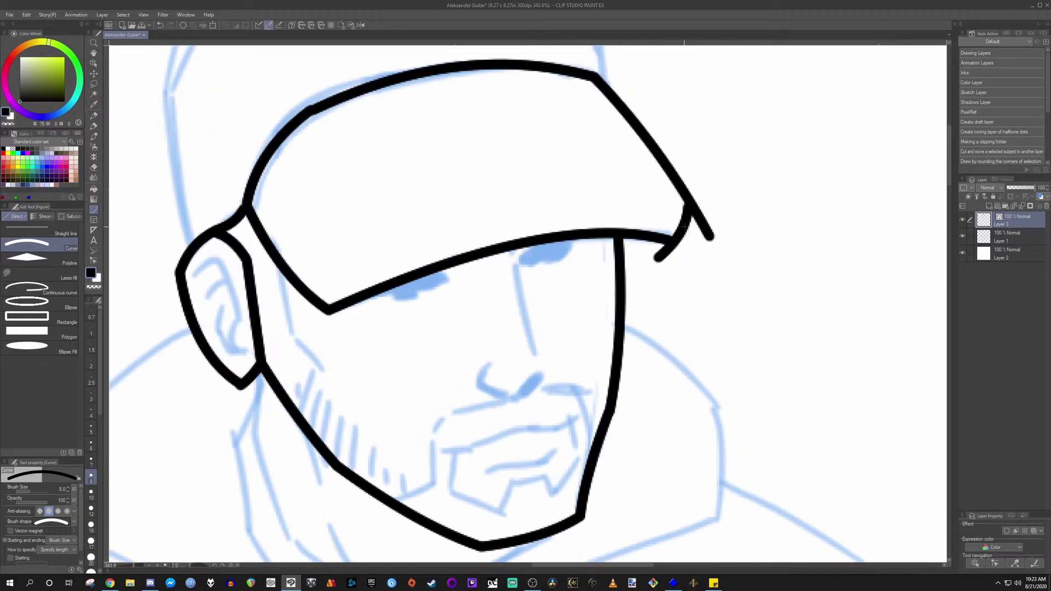
{"action": "scroll", "coordinate": [695, 213], "scroll_direction": "up", "scroll_amount": 1}
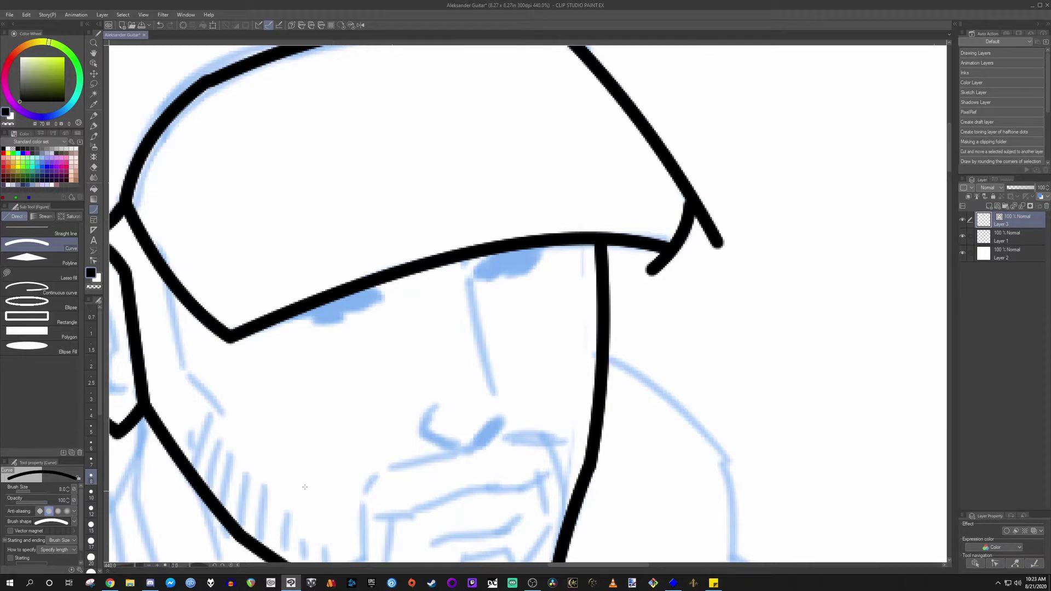
{"action": "key", "text": "e"}
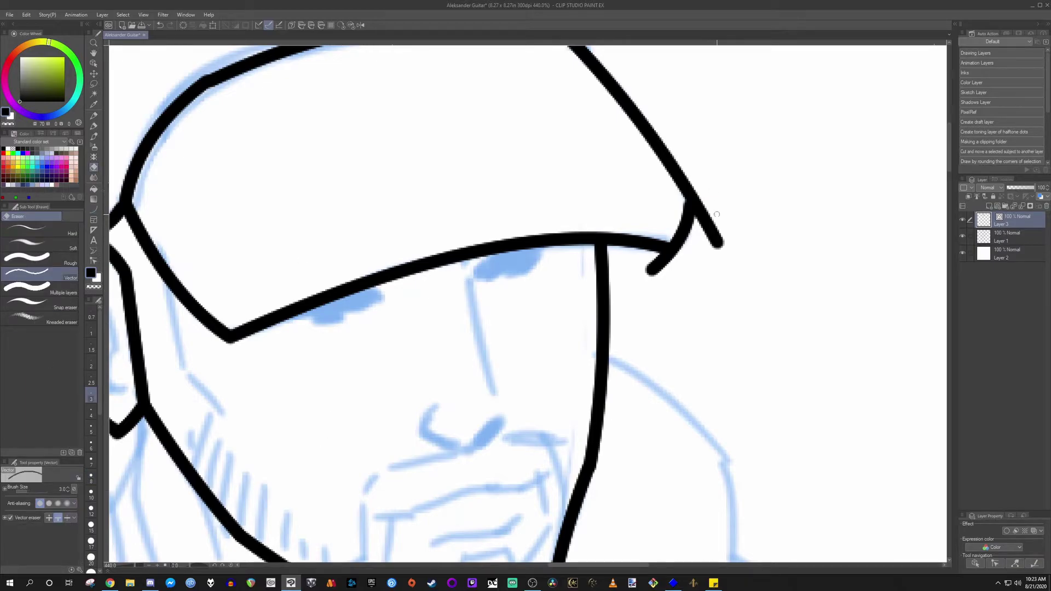
{"action": "left_click_drag", "start_coordinate": [709, 232], "coordinate": [713, 183]}
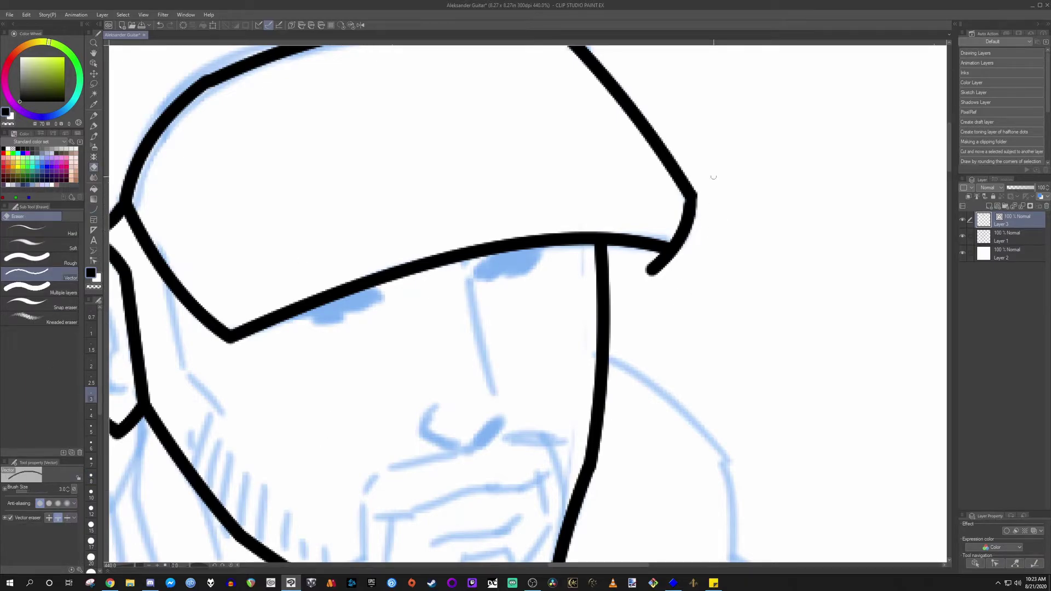
{"action": "left_click_drag", "start_coordinate": [689, 224], "coordinate": [710, 250]}
{"action": "left_click_drag", "start_coordinate": [659, 283], "coordinate": [696, 283]}
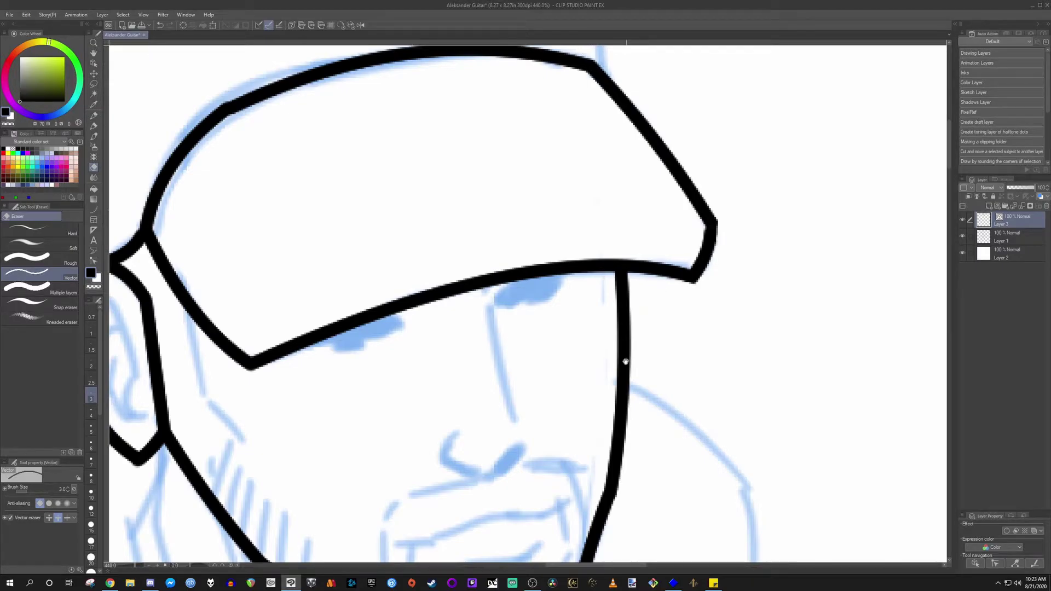
{"action": "left_click_drag", "start_coordinate": [627, 359], "coordinate": [641, 283]}
{"action": "scroll", "coordinate": [642, 285], "scroll_direction": "down", "scroll_amount": 5}
{"action": "scroll", "coordinate": [642, 284], "scroll_direction": "up", "scroll_amount": 3}
{"action": "left_click_drag", "start_coordinate": [609, 225], "coordinate": [617, 290]}
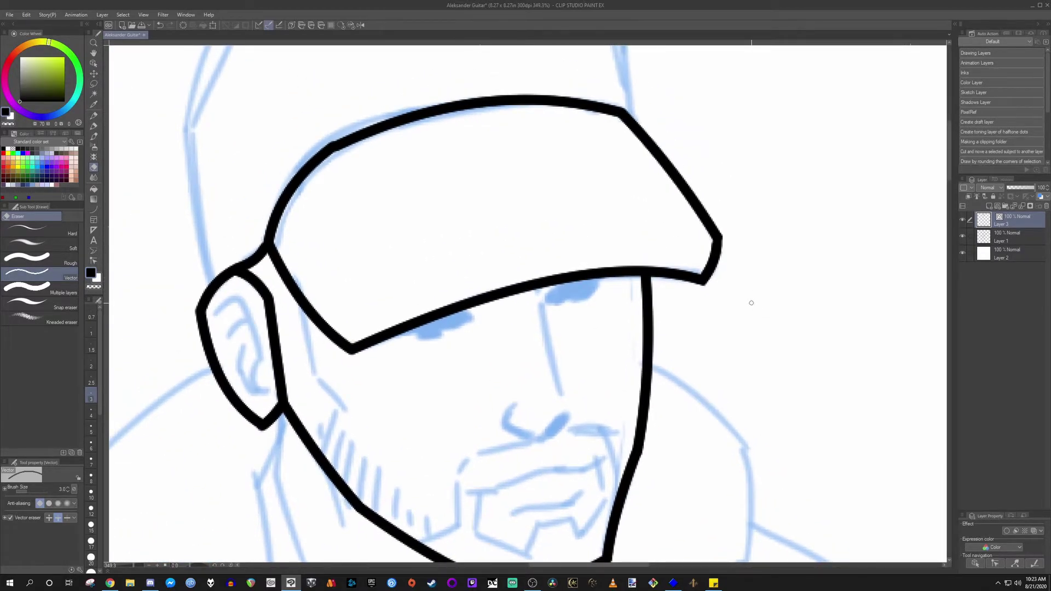
{"action": "left_click_drag", "start_coordinate": [327, 377], "coordinate": [320, 303]}
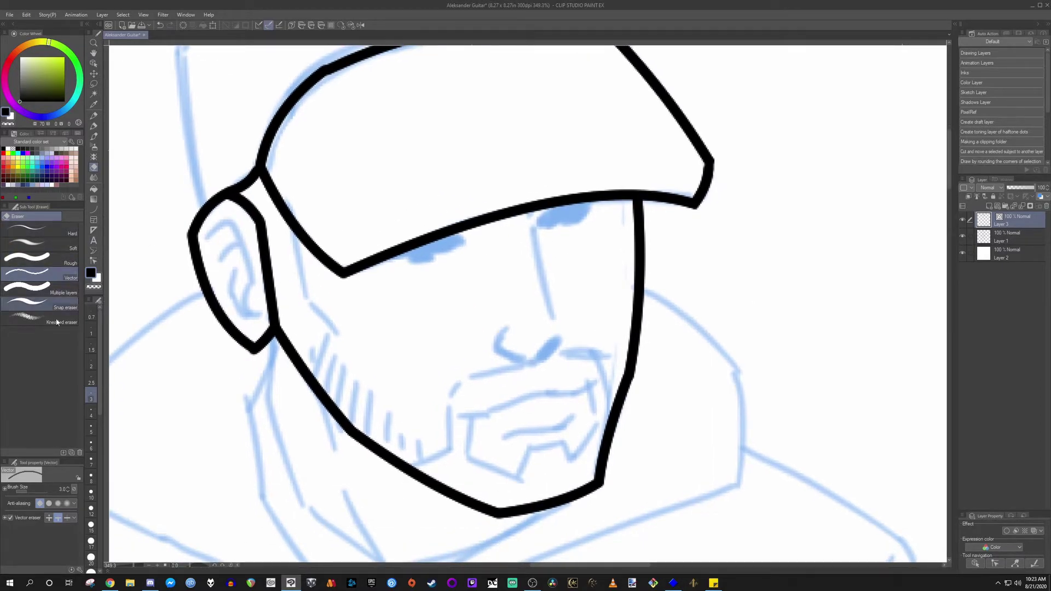
Step: Set up Correct line width with Fix width at 6.0 and Process whole line enabled
{"action": "key", "text": "y"}
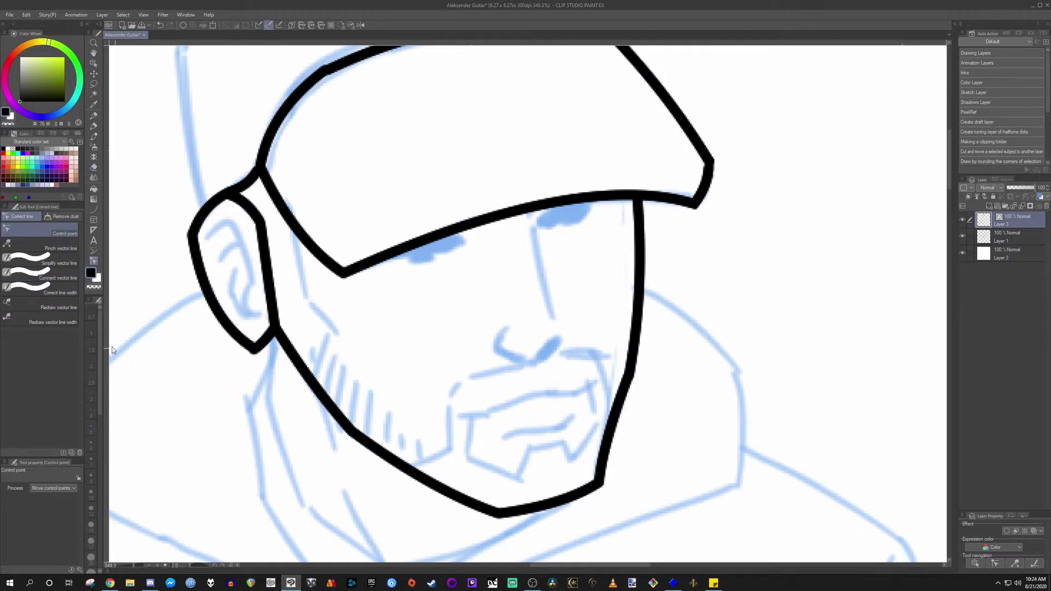
{"action": "left_click", "coordinate": [60, 293]}
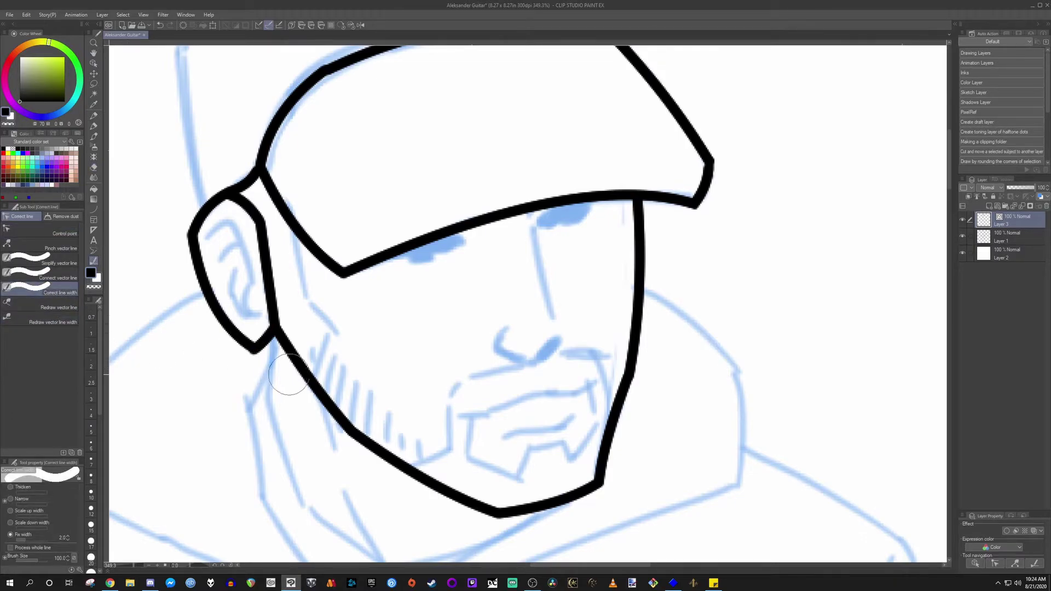
{"action": "left_click_drag", "start_coordinate": [198, 471], "coordinate": [198, 450]}
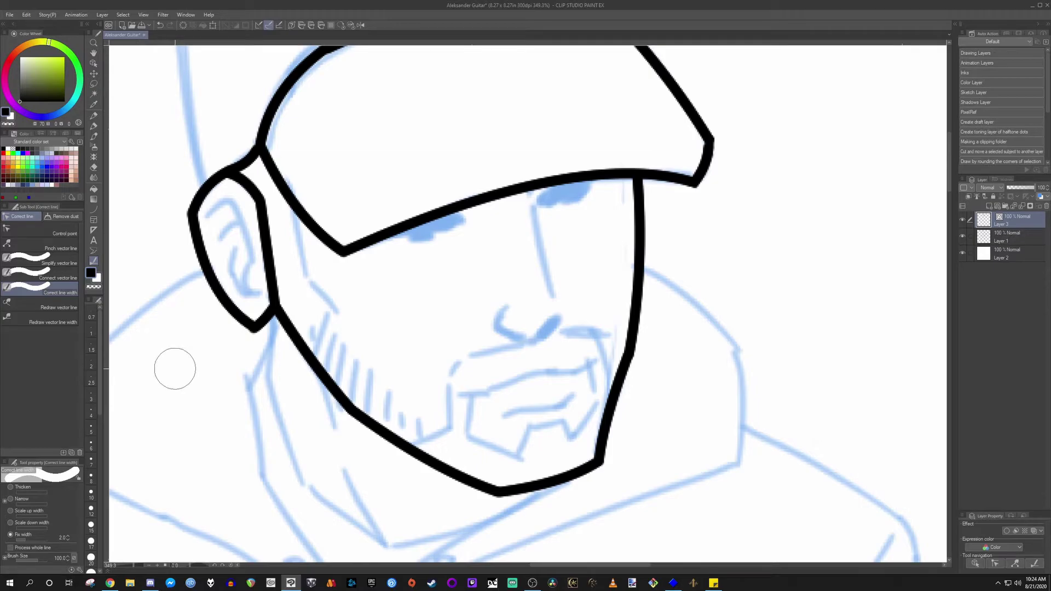
{"action": "key", "text": "u"}
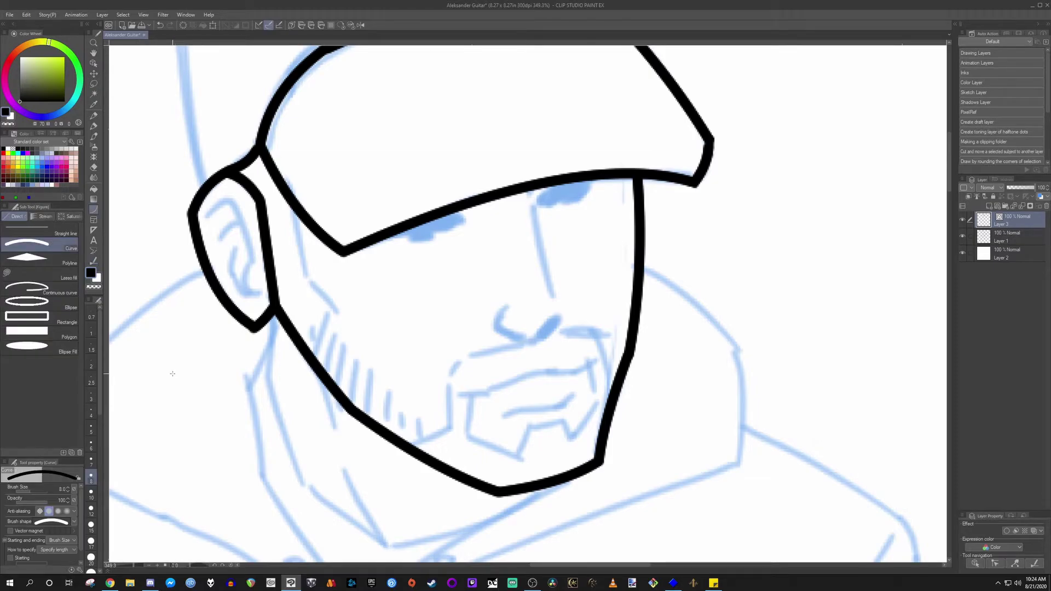
{"action": "key", "text": "y"}
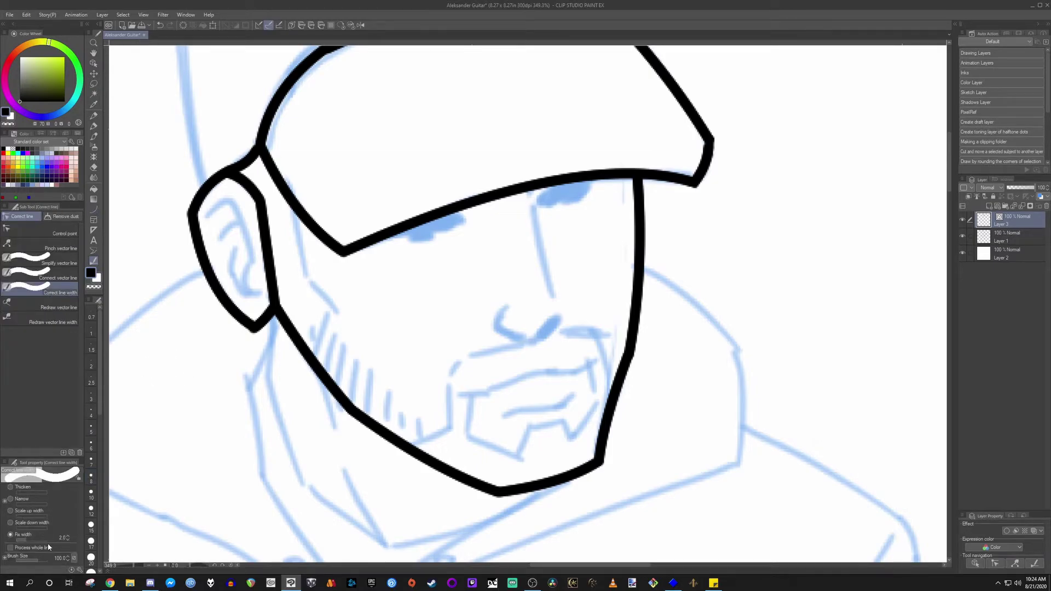
{"action": "left_click", "coordinate": [30, 542]}
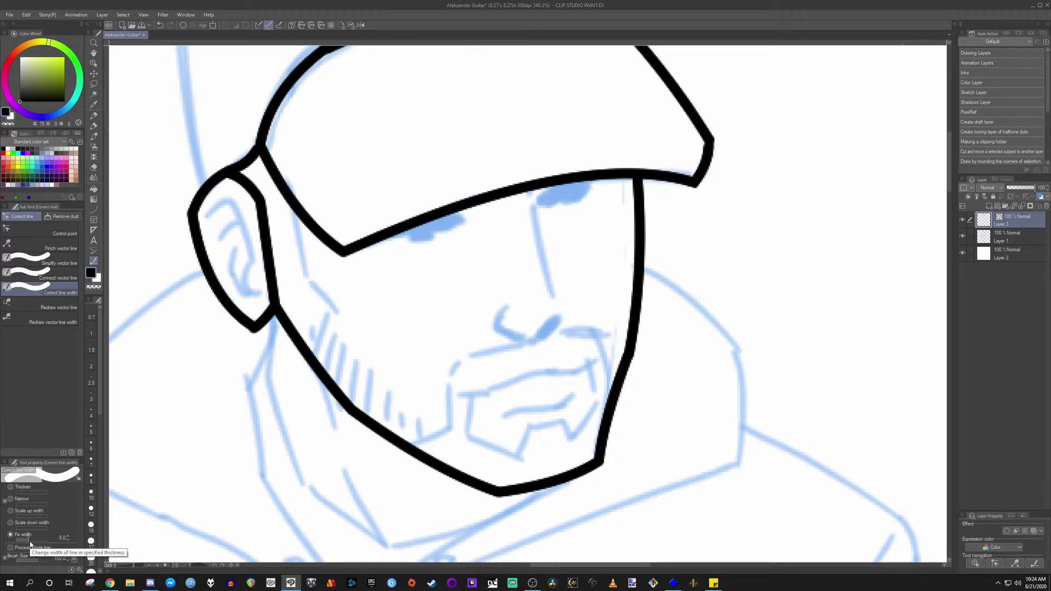
{"action": "left_click", "coordinate": [31, 541]}
{"action": "scroll", "coordinate": [391, 276], "scroll_direction": "down", "scroll_amount": 3}
{"action": "left_click_drag", "start_coordinate": [403, 278], "coordinate": [391, 324]}
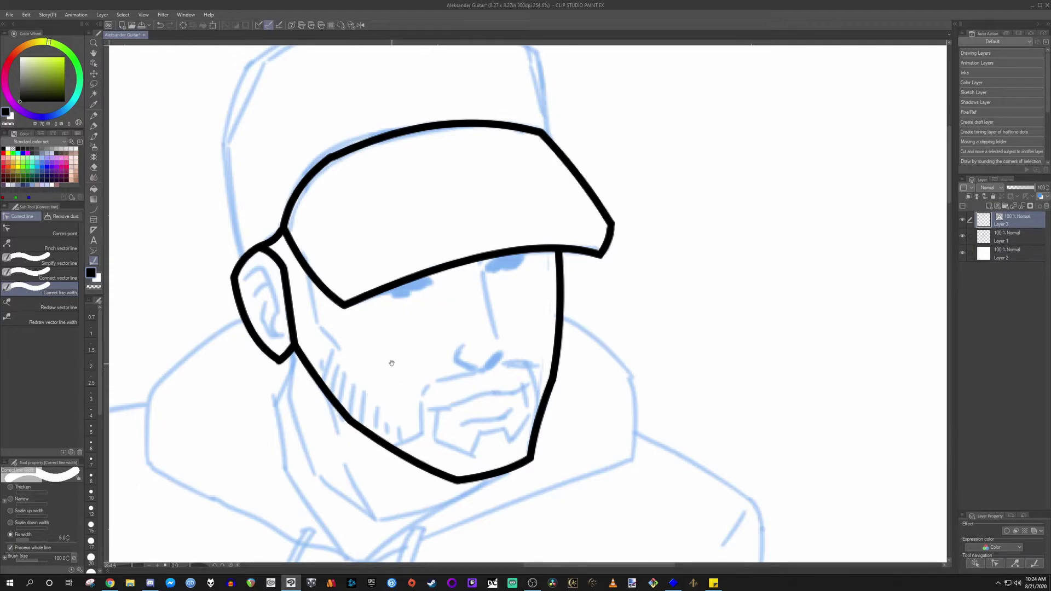
{"action": "left_click_drag", "start_coordinate": [391, 364], "coordinate": [390, 371]}
Step: Brush over the inked face, ear and cap lines to give them the fixed 6.0 width
{"action": "mouse_move", "coordinate": [248, 137]}
{"action": "left_mouse_down"}
{"action": "mouse_move", "coordinate": [399, 364]}
{"action": "mouse_move", "coordinate": [422, 336]}
{"action": "mouse_move", "coordinate": [465, 351]}
{"action": "mouse_move", "coordinate": [442, 196]}
{"action": "mouse_move", "coordinate": [547, 109]}
{"action": "mouse_move", "coordinate": [635, 350]}
{"action": "left_mouse_up"}
{"action": "scroll", "coordinate": [593, 440], "scroll_direction": "up", "scroll_amount": 2}
{"action": "left_click_drag", "start_coordinate": [593, 449], "coordinate": [421, 381]}
{"action": "left_click_drag", "start_coordinate": [384, 347], "coordinate": [434, 365]}
{"action": "scroll", "coordinate": [433, 365], "scroll_direction": "down", "scroll_amount": 3}
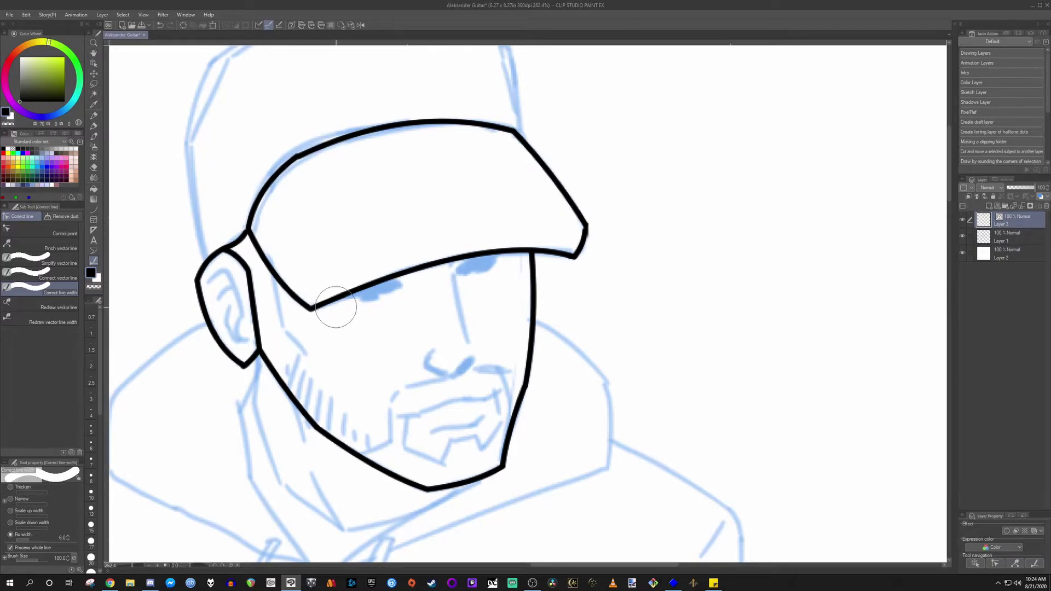
{"action": "scroll", "coordinate": [332, 315], "scroll_direction": "up", "scroll_amount": 2}
{"action": "left_click_drag", "start_coordinate": [273, 246], "coordinate": [312, 230]}
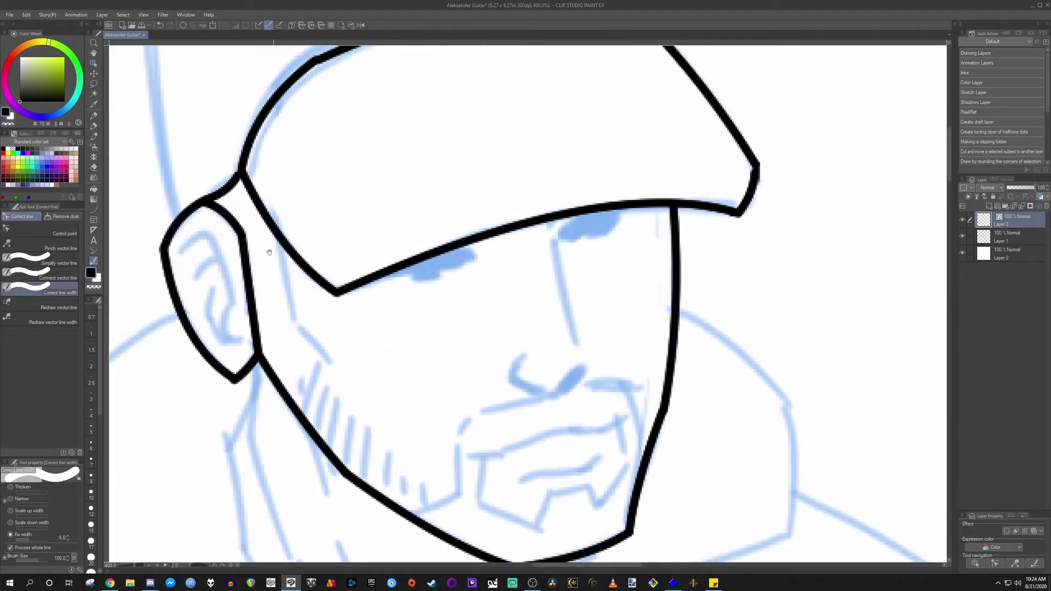
Step: Set Fix width to 4.0 and apply it to the ear's inner edge next to the face
{"action": "left_click", "coordinate": [28, 541]}
{"action": "left_click_drag", "start_coordinate": [229, 290], "coordinate": [256, 303]}
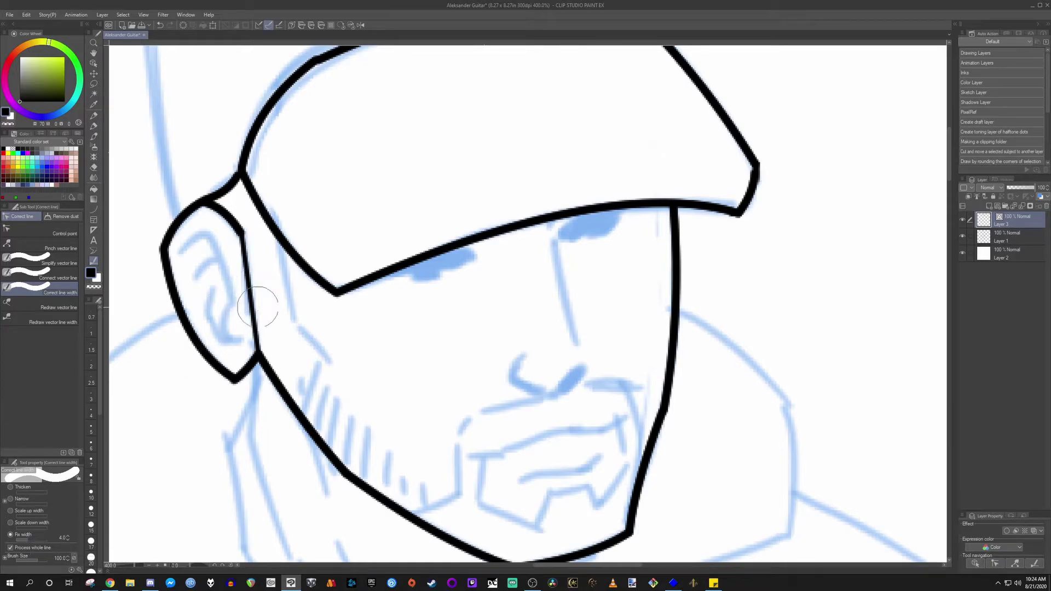
{"action": "left_click_drag", "start_coordinate": [224, 228], "coordinate": [231, 229]}
{"action": "scroll", "coordinate": [328, 375], "scroll_direction": "down", "scroll_amount": 3}
{"action": "scroll", "coordinate": [330, 376], "scroll_direction": "up", "scroll_amount": 3}
{"action": "left_click_drag", "start_coordinate": [330, 377], "coordinate": [336, 382]}
Step: Reduce the correction brush size to 30 and thin the short curve joining the ear to the brim
{"action": "key", "text": "bracketleft"}
{"action": "key", "text": "bracketleft"}
{"action": "key", "text": "bracketleft"}
{"action": "key", "text": "bracketleft"}
{"action": "key", "text": "bracketleft"}
{"action": "key", "text": "bracketleft"}
{"action": "left_click_drag", "start_coordinate": [216, 212], "coordinate": [187, 166]}
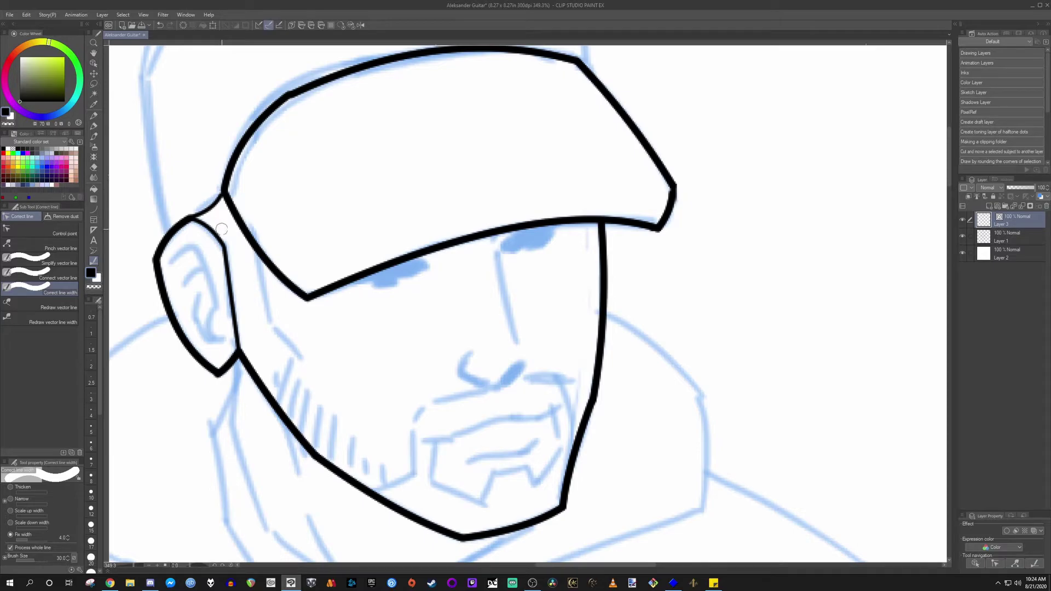
{"action": "scroll", "coordinate": [220, 226], "scroll_direction": "down", "scroll_amount": 2}
{"action": "left_click_drag", "start_coordinate": [220, 229], "coordinate": [225, 276]}
{"action": "scroll", "coordinate": [225, 282], "scroll_direction": "up", "scroll_amount": 3}
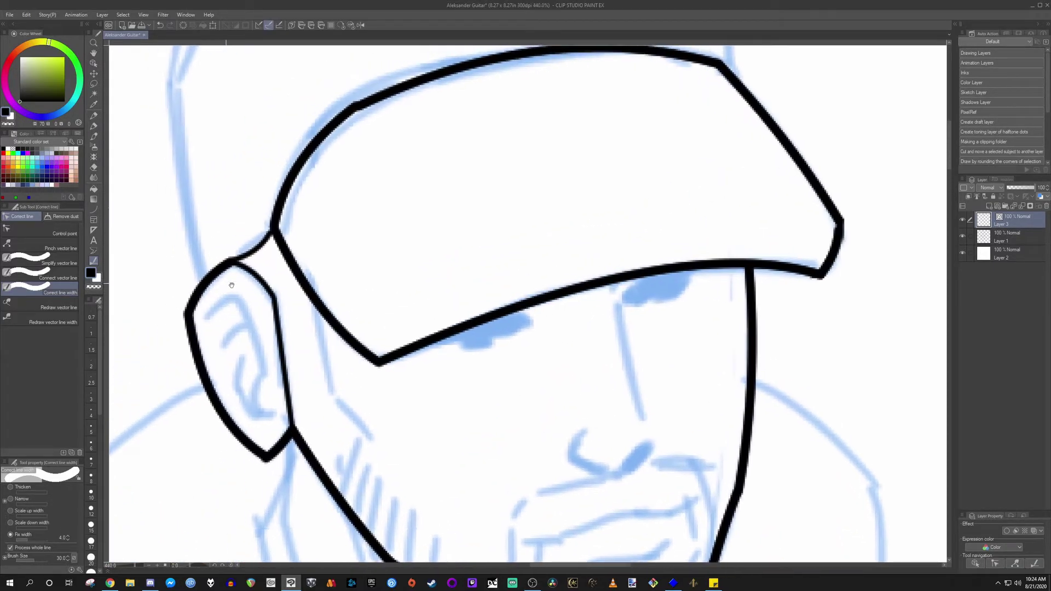
Step: Try narrowing the ear's upper outer curve by 1.0 using the Narrow mode of Correct line width
{"action": "scroll", "coordinate": [225, 283], "scroll_direction": "up", "scroll_amount": 4}
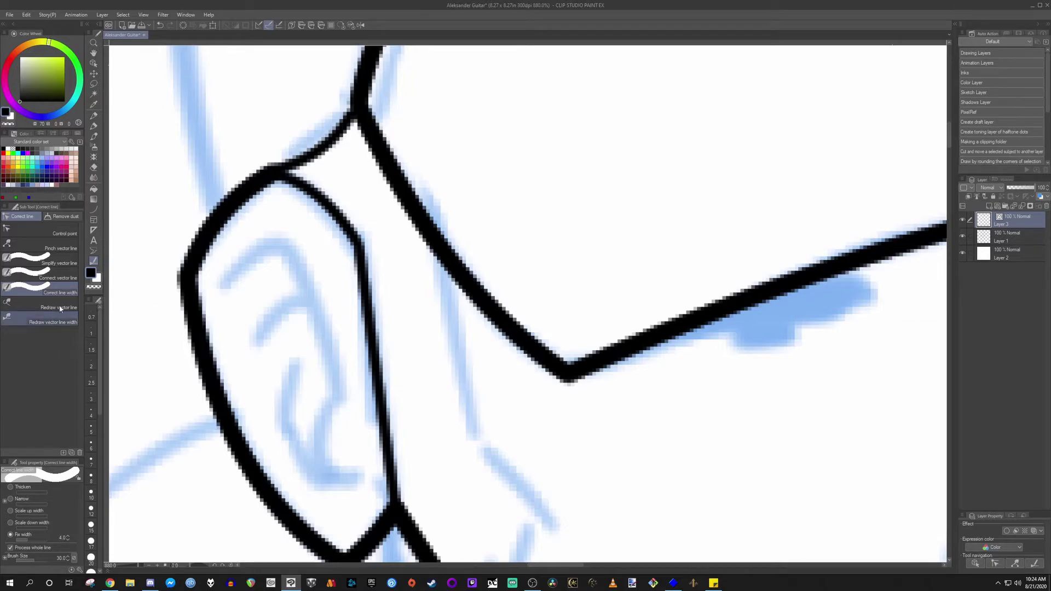
{"action": "left_click", "coordinate": [11, 498]}
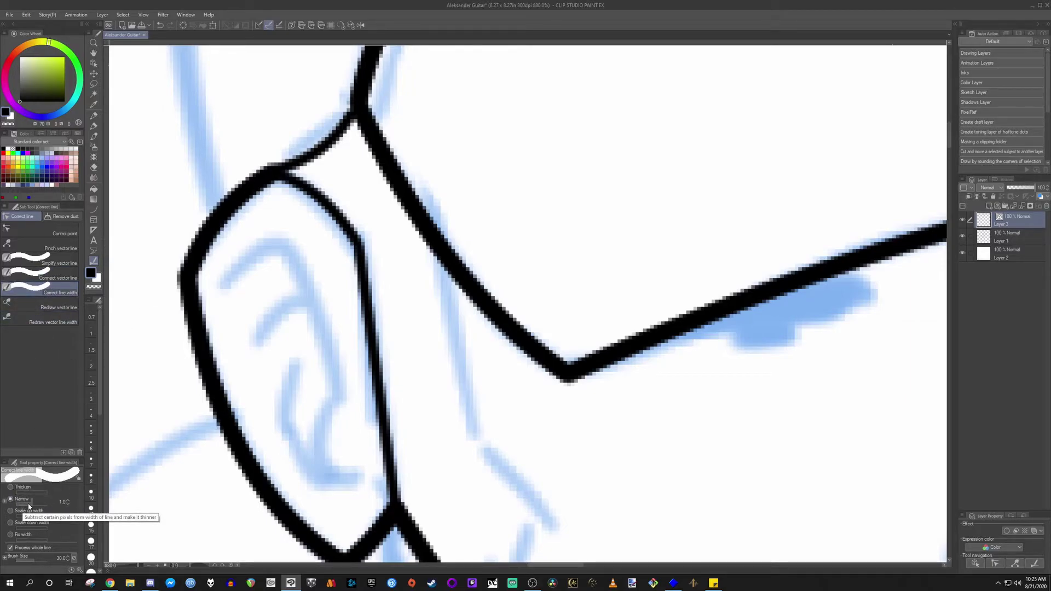
{"action": "left_click_drag", "start_coordinate": [252, 155], "coordinate": [280, 276]}
{"action": "left_click_drag", "start_coordinate": [268, 176], "coordinate": [271, 157]}
{"action": "scroll", "coordinate": [277, 318], "scroll_direction": "down", "scroll_amount": 3}
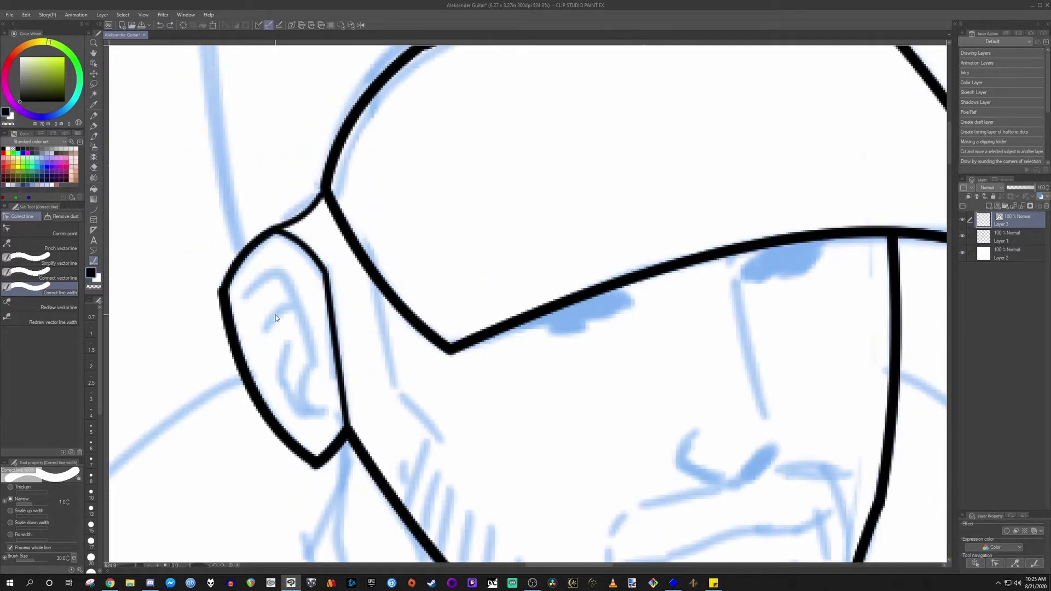
{"action": "scroll", "coordinate": [276, 318], "scroll_direction": "up", "scroll_amount": 3}
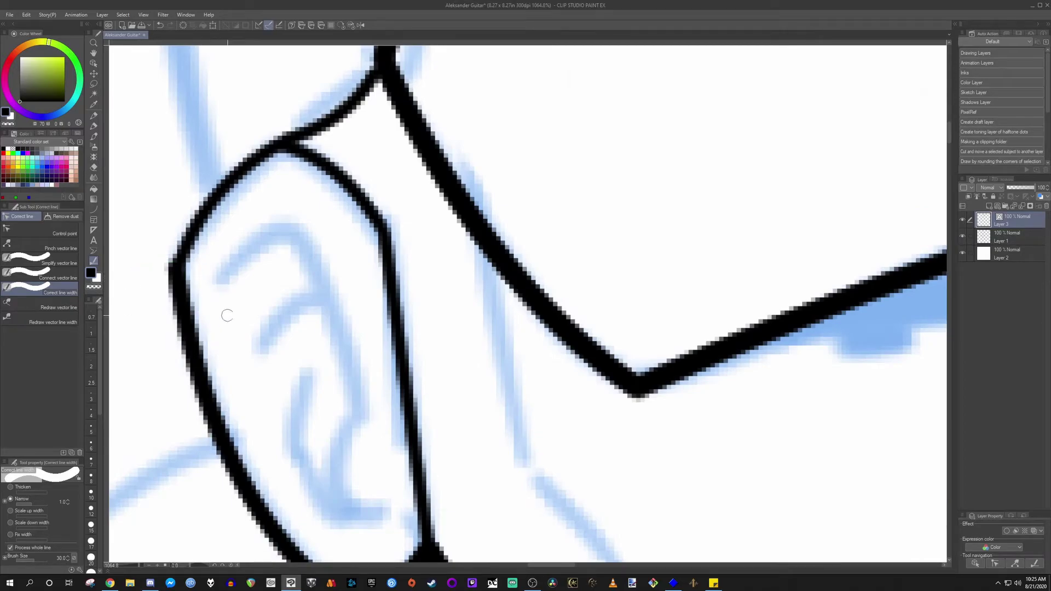
Step: Undo the last narrowing of the ear's outer curve
{"action": "scroll", "coordinate": [223, 317], "scroll_direction": "down", "scroll_amount": 2}
{"action": "scroll", "coordinate": [236, 312], "scroll_direction": "up", "scroll_amount": 1}
{"action": "scroll", "coordinate": [236, 312], "scroll_direction": "down", "scroll_amount": 1}
{"action": "key", "text": "ctrl+z"}
{"action": "scroll", "coordinate": [239, 311], "scroll_direction": "down", "scroll_amount": 3}
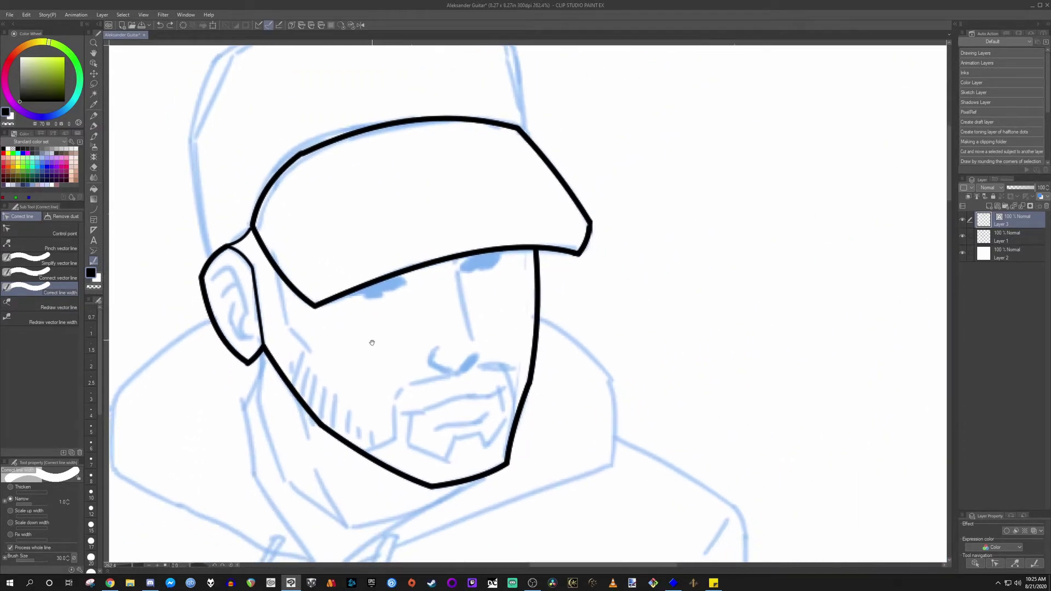
{"action": "scroll", "coordinate": [345, 353], "scroll_direction": "up", "scroll_amount": 1}
{"action": "left_click_drag", "start_coordinate": [396, 356], "coordinate": [424, 361]}
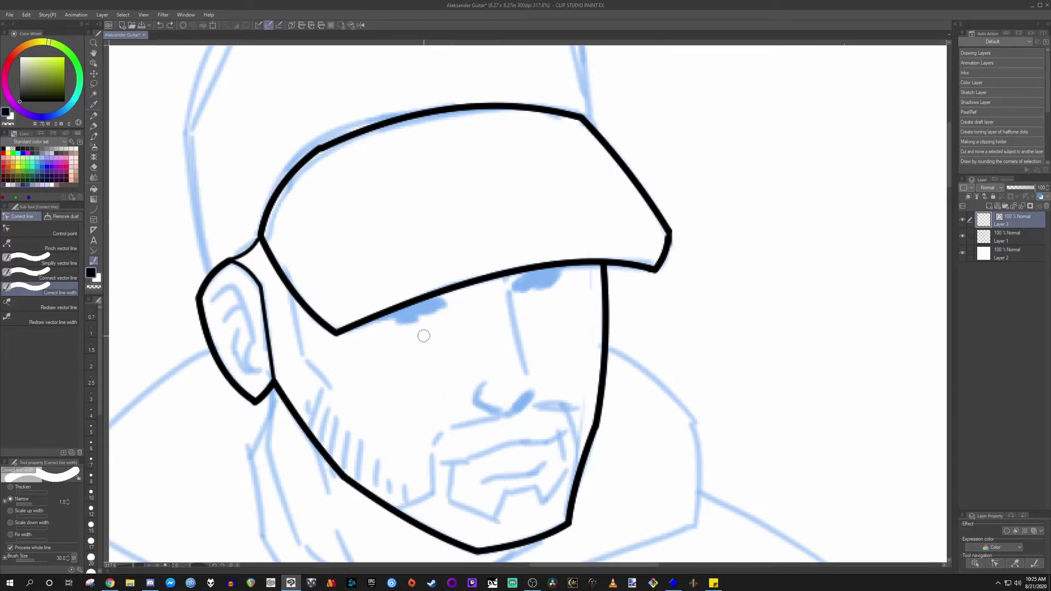
Step: Prepare the Fill tool on a new color layer with a light peach skin tone and the Refer other layers option
{"action": "key", "text": "g"}
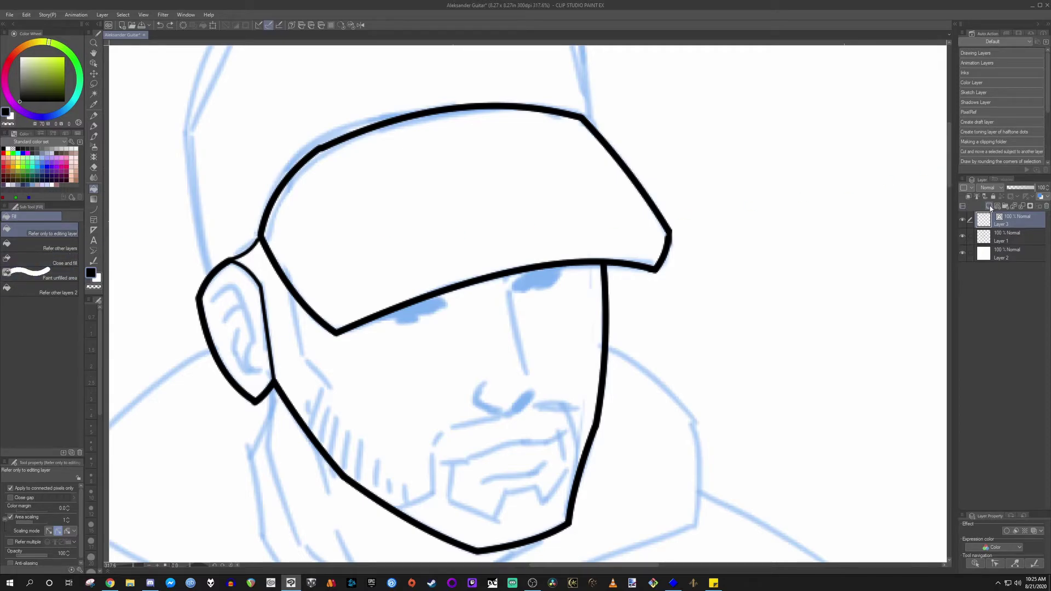
{"action": "left_click", "coordinate": [975, 85]}
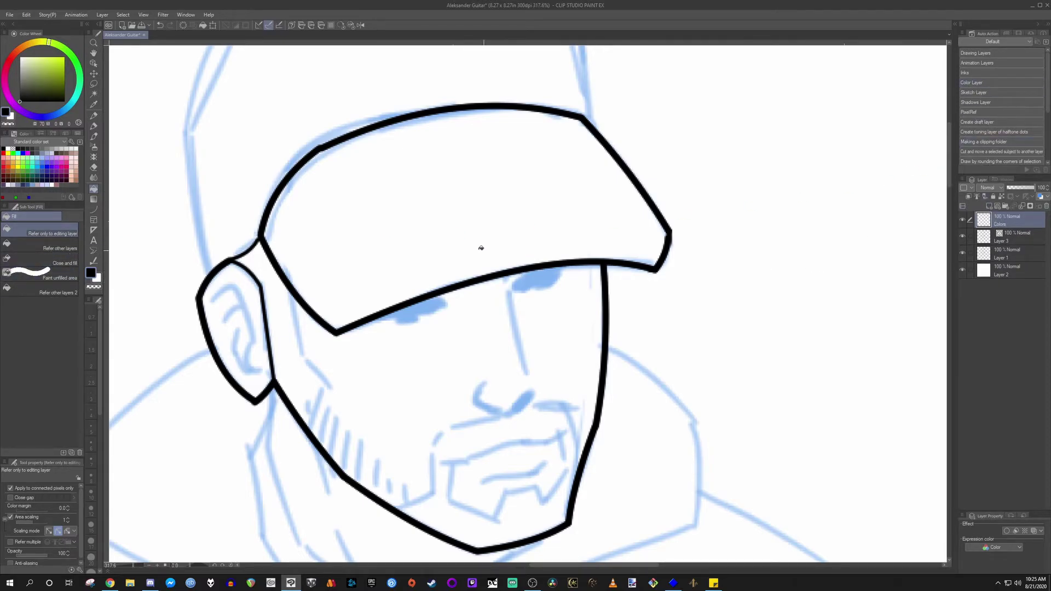
{"action": "left_click", "coordinate": [72, 177]}
{"action": "scroll", "coordinate": [431, 290], "scroll_direction": "down", "scroll_amount": 2}
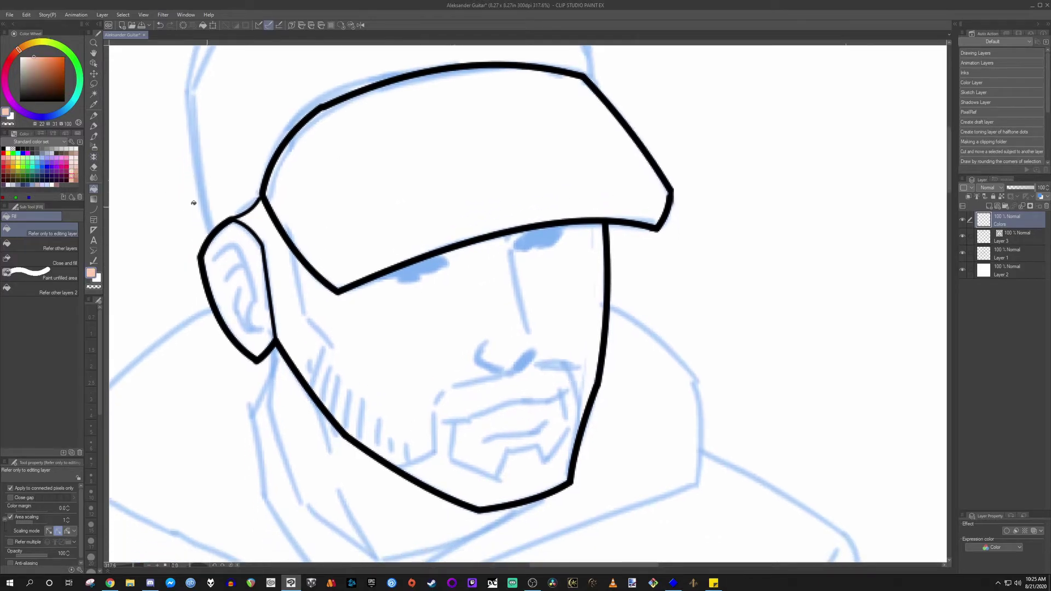
{"action": "left_click_drag", "start_coordinate": [473, 368], "coordinate": [514, 351]}
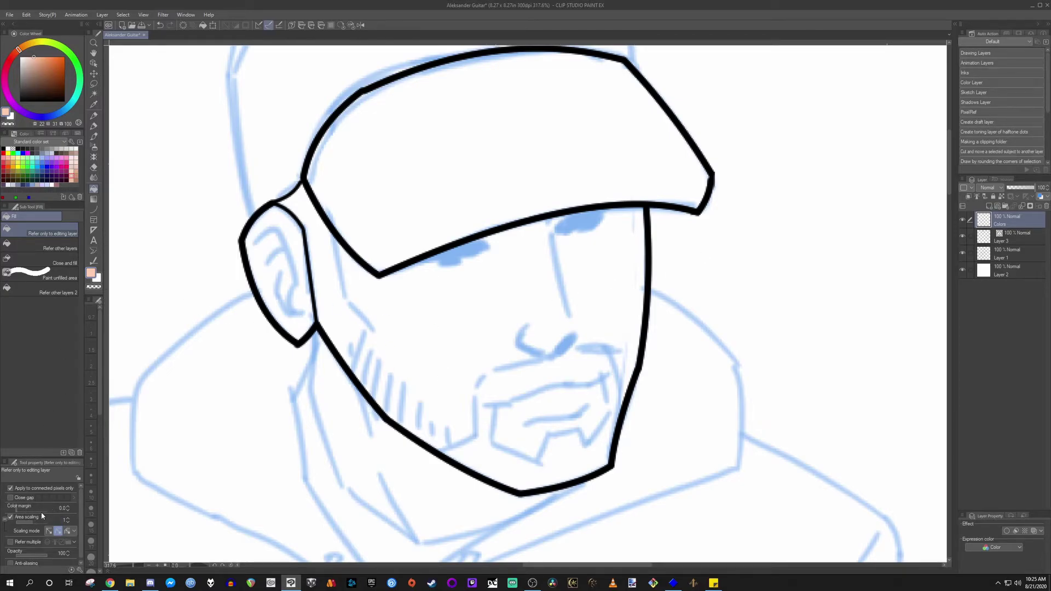
{"action": "left_click", "coordinate": [55, 245]}
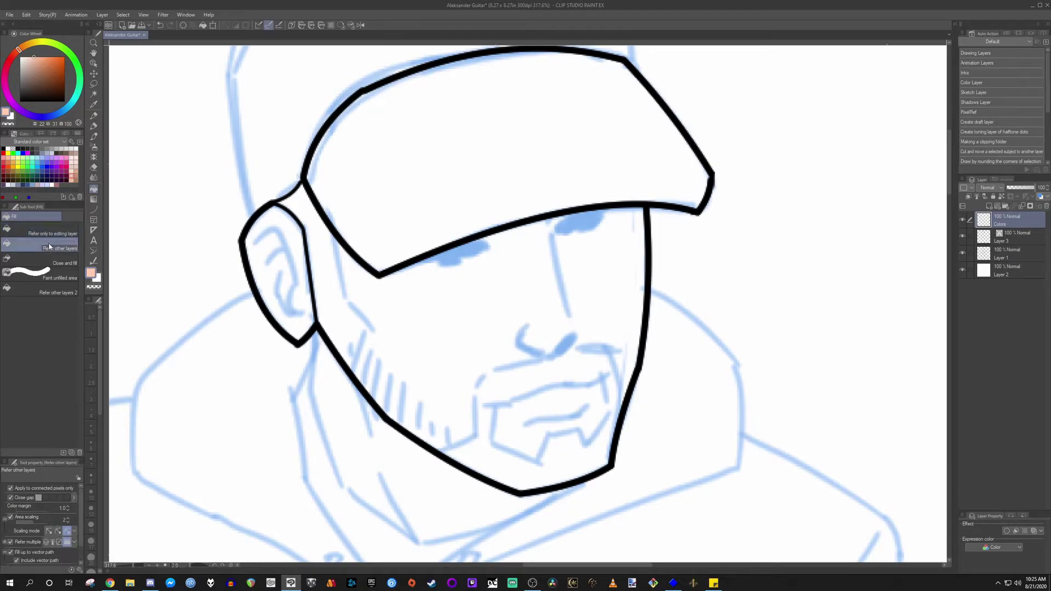
Step: Set the fill to refer to all layers without filling up to vector paths, and hide the blue sketch layer
{"action": "left_click", "coordinate": [5, 553]}
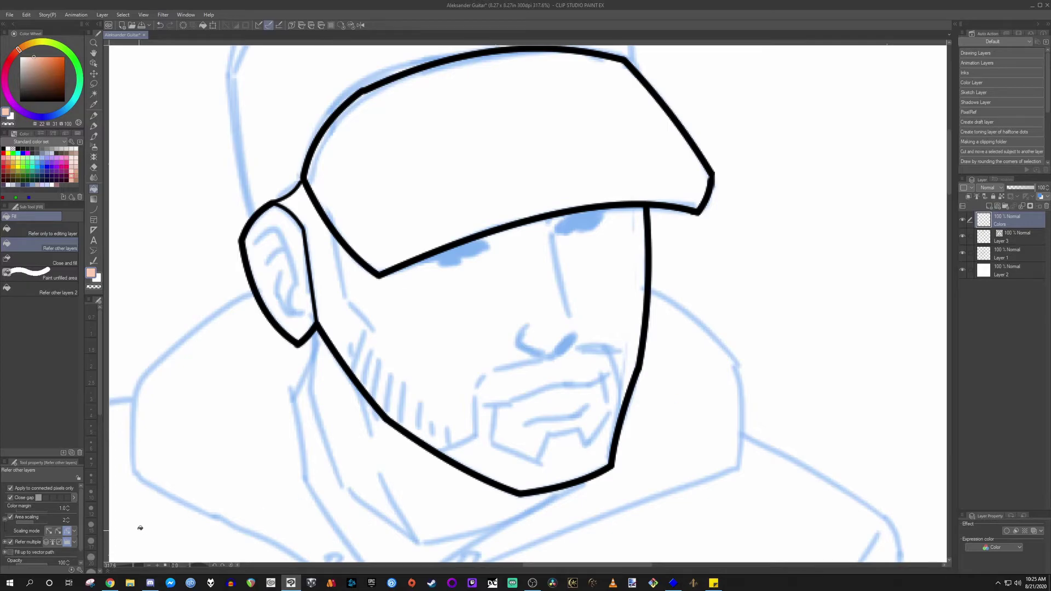
{"action": "left_click", "coordinate": [48, 542]}
{"action": "left_click", "coordinate": [963, 254]}
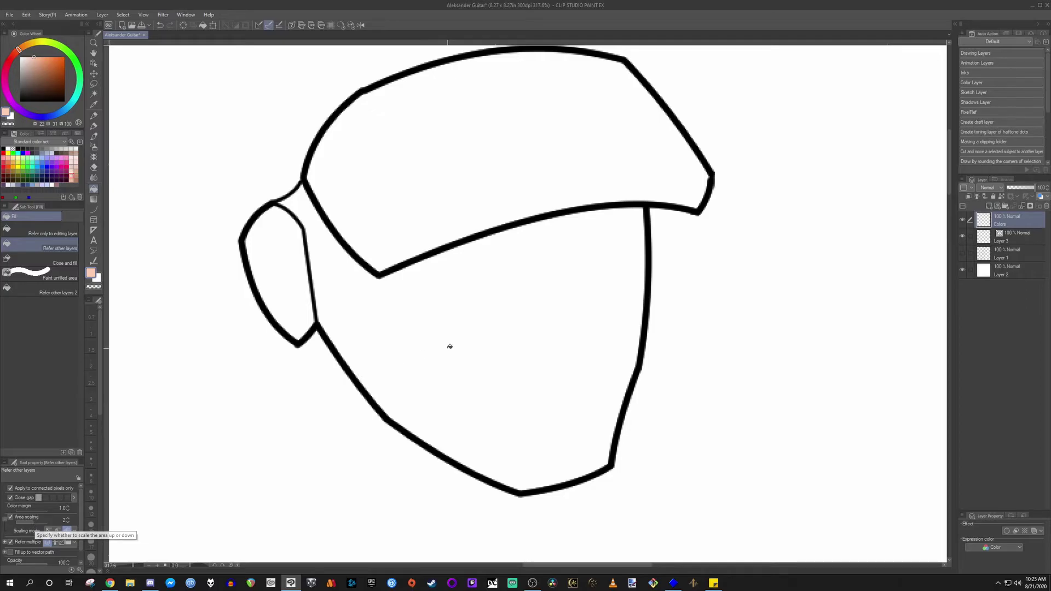
Step: Test a peach fill on the face, undo it, and move the Colors layer beneath the line-art layer
{"action": "left_click", "coordinate": [475, 340]}
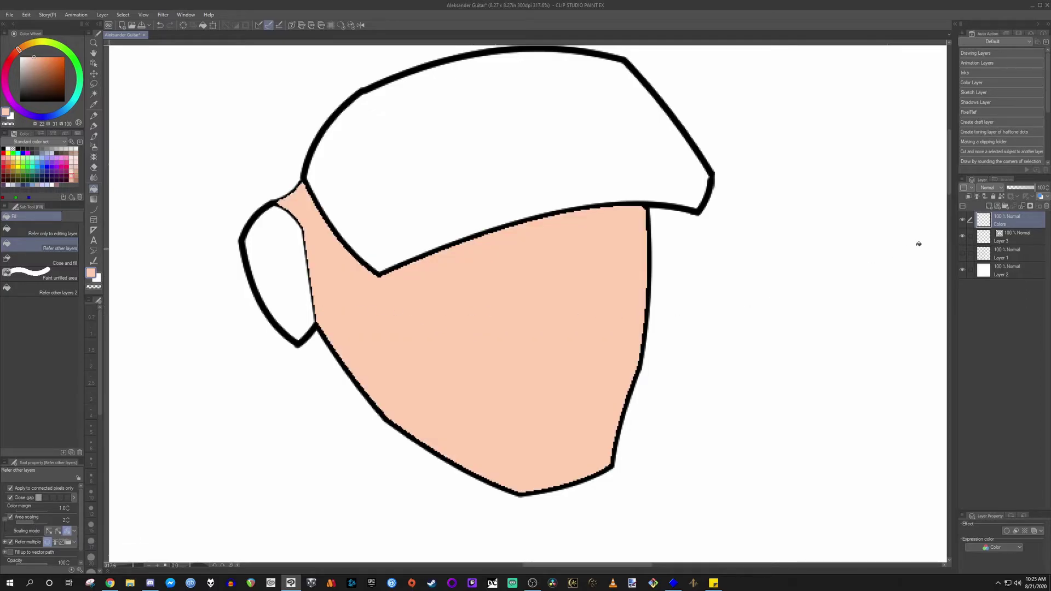
{"action": "key", "text": "ctrl+z"}
{"action": "left_click_drag", "start_coordinate": [1004, 221], "coordinate": [1000, 245]}
Step: Try filling the face and the ear with light peach on the Colors layer
{"action": "left_click", "coordinate": [509, 402]}
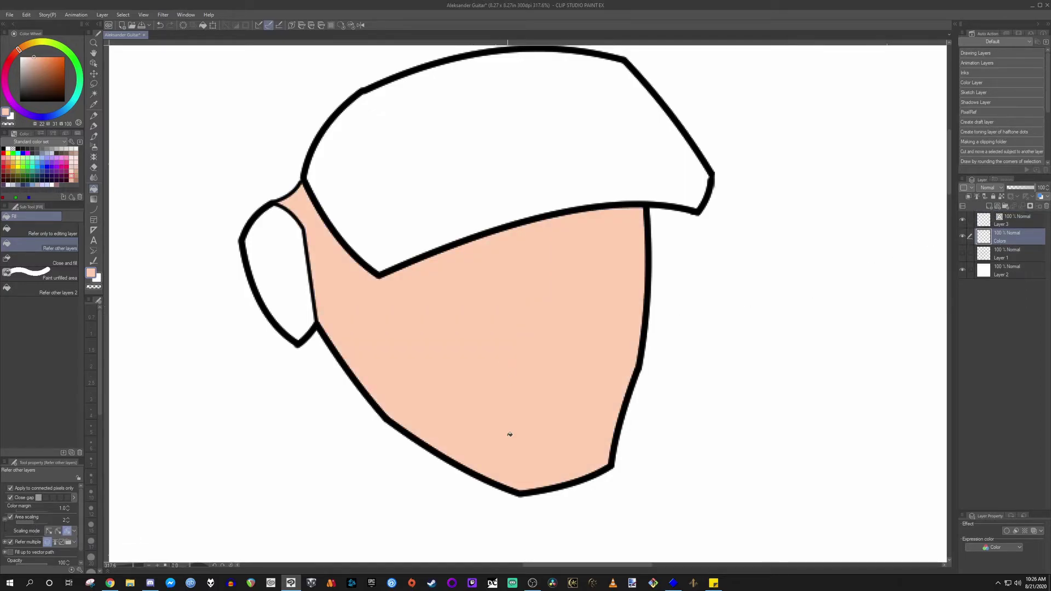
{"action": "scroll", "coordinate": [539, 338], "scroll_direction": "down", "scroll_amount": 4}
{"action": "scroll", "coordinate": [537, 347], "scroll_direction": "up", "scroll_amount": 4}
{"action": "left_click_drag", "start_coordinate": [514, 350], "coordinate": [508, 365]}
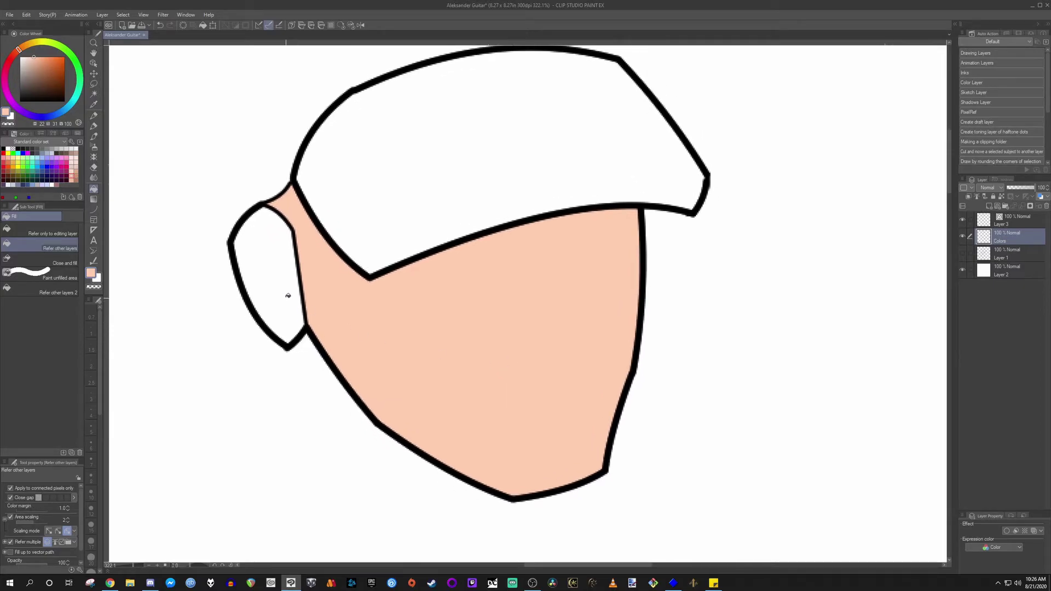
{"action": "left_click", "coordinate": [289, 297]}
Step: Hide the line-art layer and examine the edges of the peach fills where the ear meets the face
{"action": "left_click", "coordinate": [963, 220]}
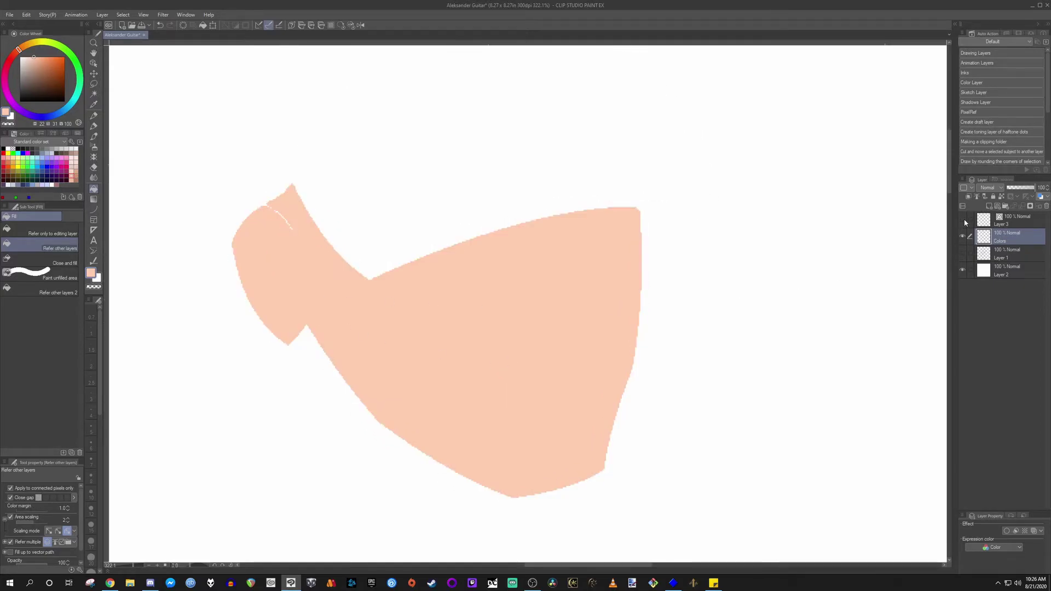
{"action": "left_click_drag", "start_coordinate": [267, 227], "coordinate": [331, 212]}
{"action": "left_click_drag", "start_coordinate": [493, 236], "coordinate": [439, 242]}
{"action": "left_click_drag", "start_coordinate": [594, 333], "coordinate": [472, 301]}
Step: Undo the ear and face fills and show the line-art layer again
{"action": "key", "text": "ctrl+z"}
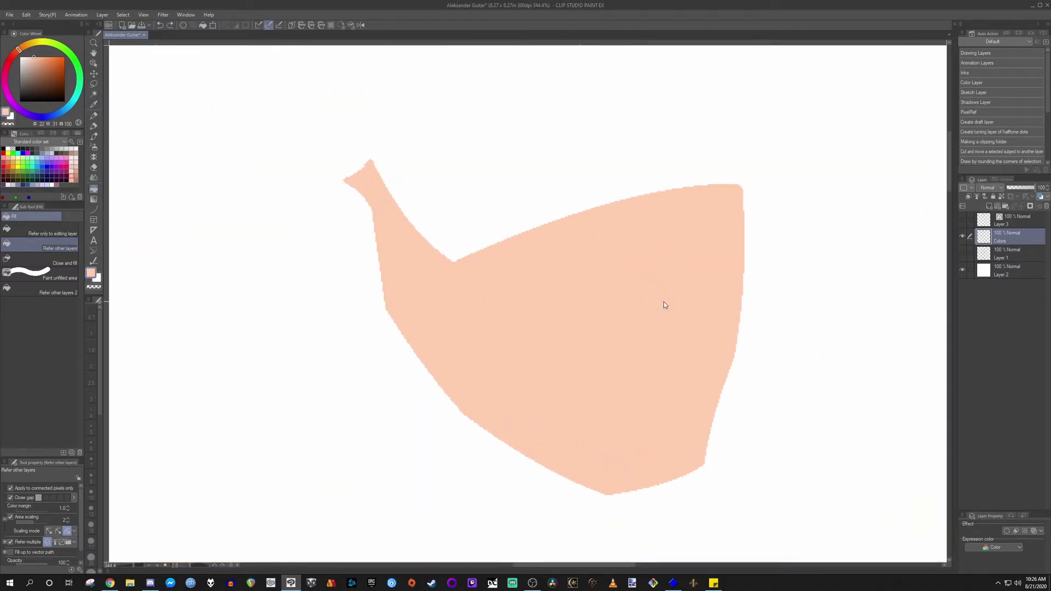
{"action": "key", "text": "ctrl+z"}
{"action": "left_click", "coordinate": [963, 220]}
{"action": "left_click_drag", "start_coordinate": [511, 352], "coordinate": [430, 394]}
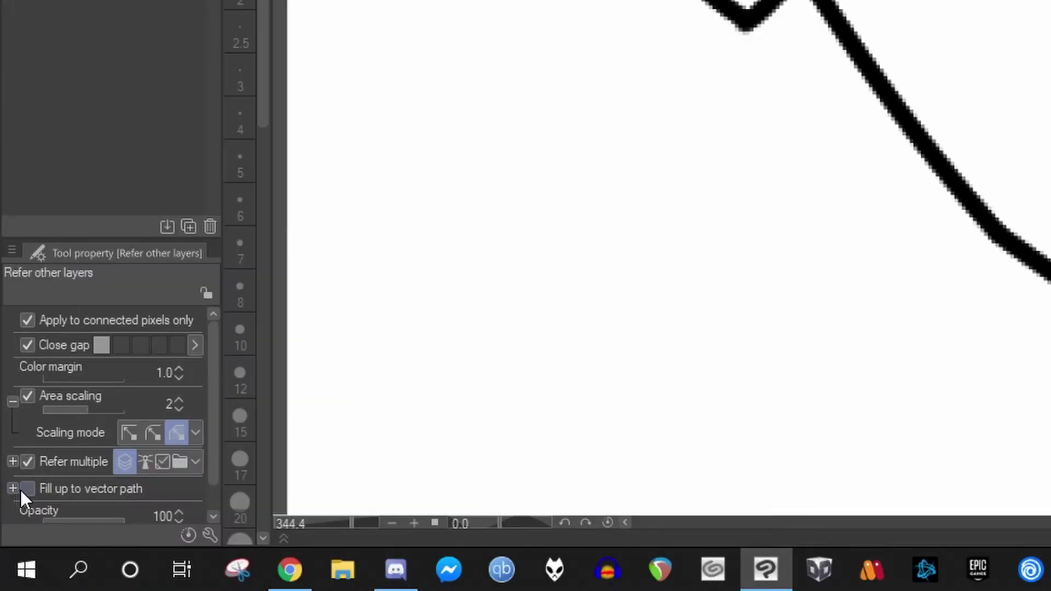
Step: Enable Fill up to vector path, expand its Include vector path option, and turn off Area scaling
{"action": "scroll", "coordinate": [9, 552], "scroll_direction": "down", "scroll_amount": 1}
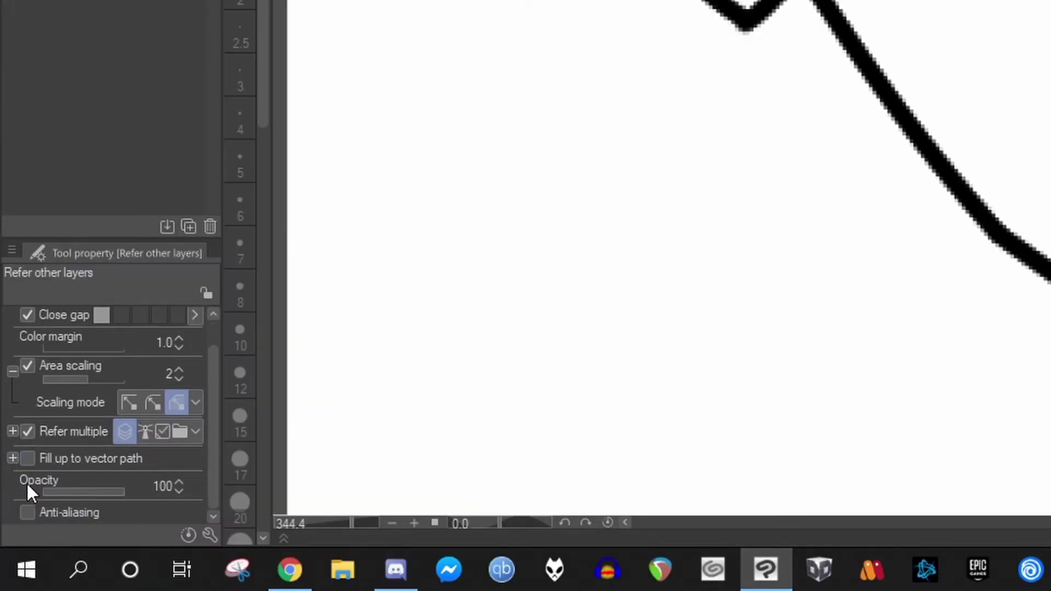
{"action": "left_click", "coordinate": [36, 458]}
{"action": "left_click", "coordinate": [12, 458]}
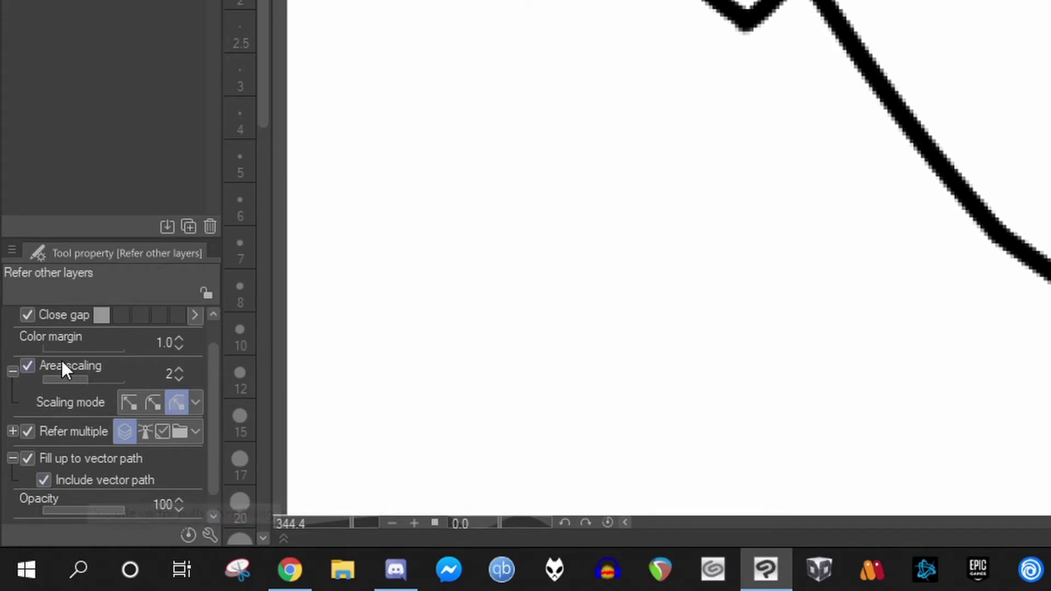
{"action": "left_click", "coordinate": [28, 366]}
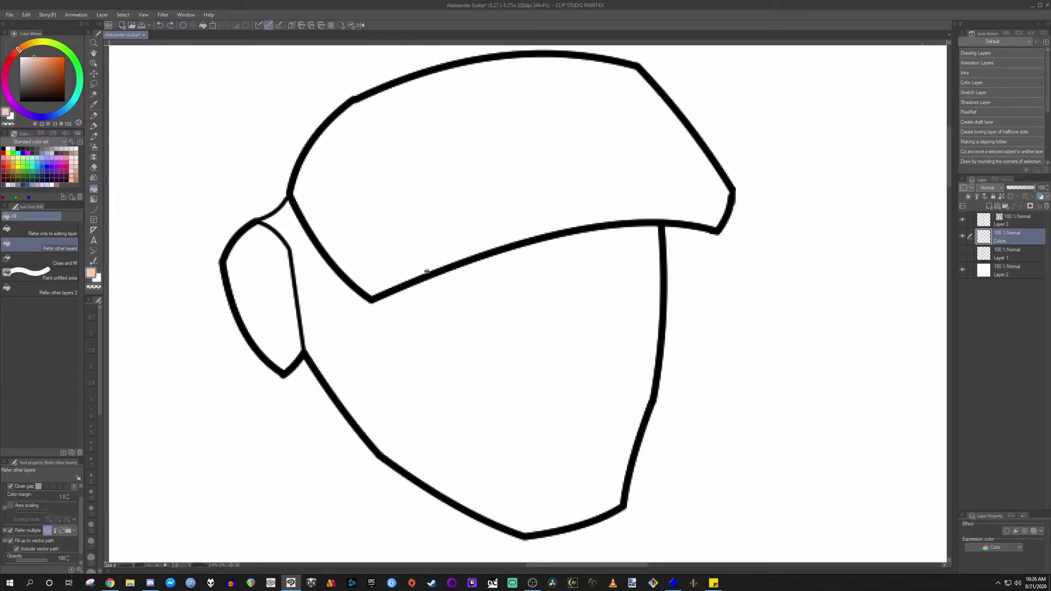
Step: Inspect the vector path inside the thick line at the brim's lower corner with the Control point tool on the line-art layer
{"action": "left_click_drag", "start_coordinate": [377, 299], "coordinate": [440, 262]}
{"action": "scroll", "coordinate": [440, 261], "scroll_direction": "up", "scroll_amount": 1}
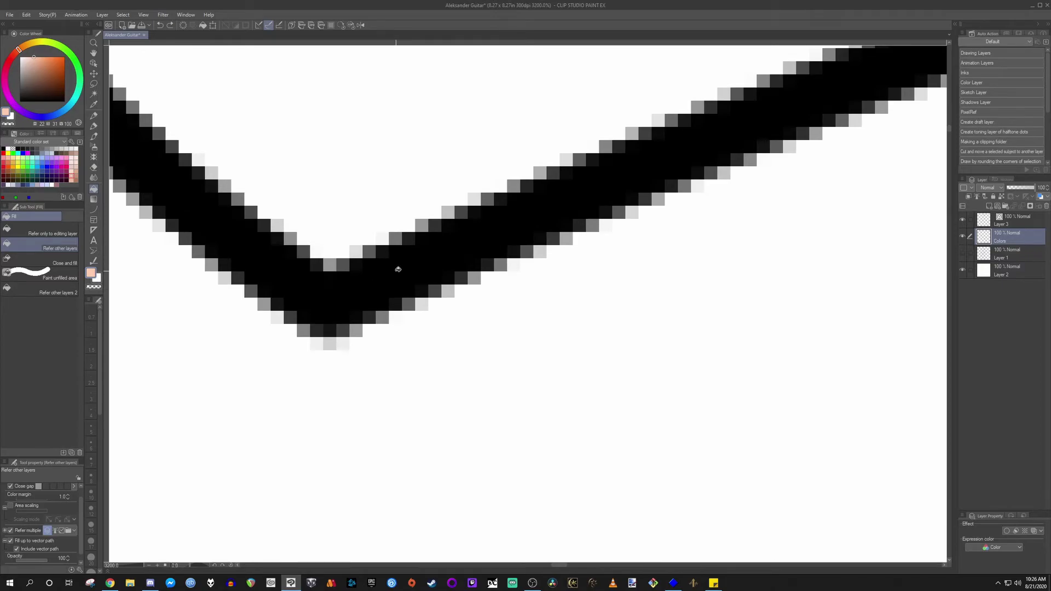
{"action": "key", "text": "y"}
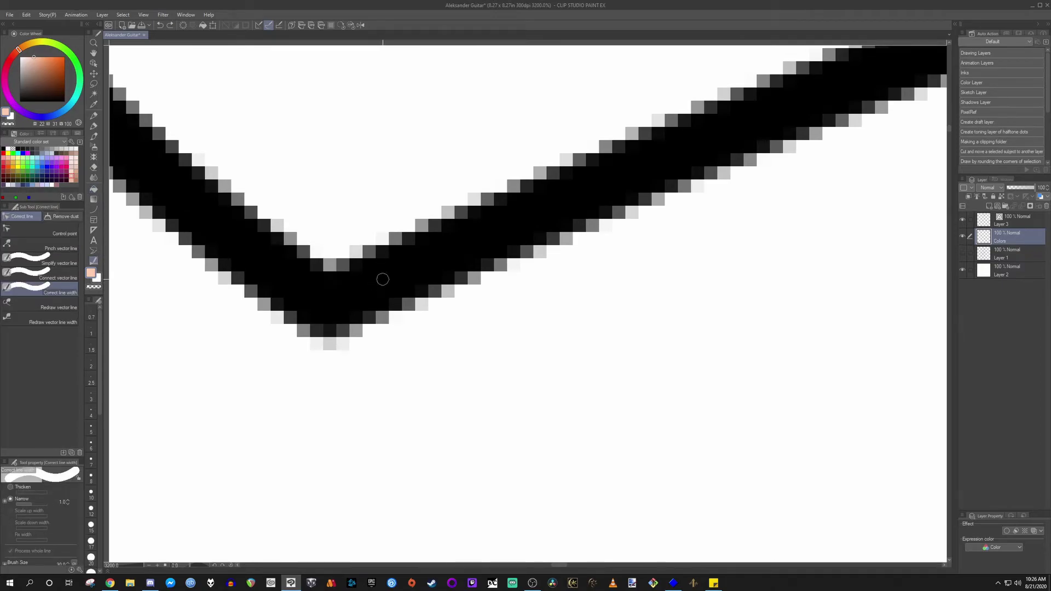
{"action": "left_click", "coordinate": [52, 233]}
{"action": "left_click", "coordinate": [393, 277]}
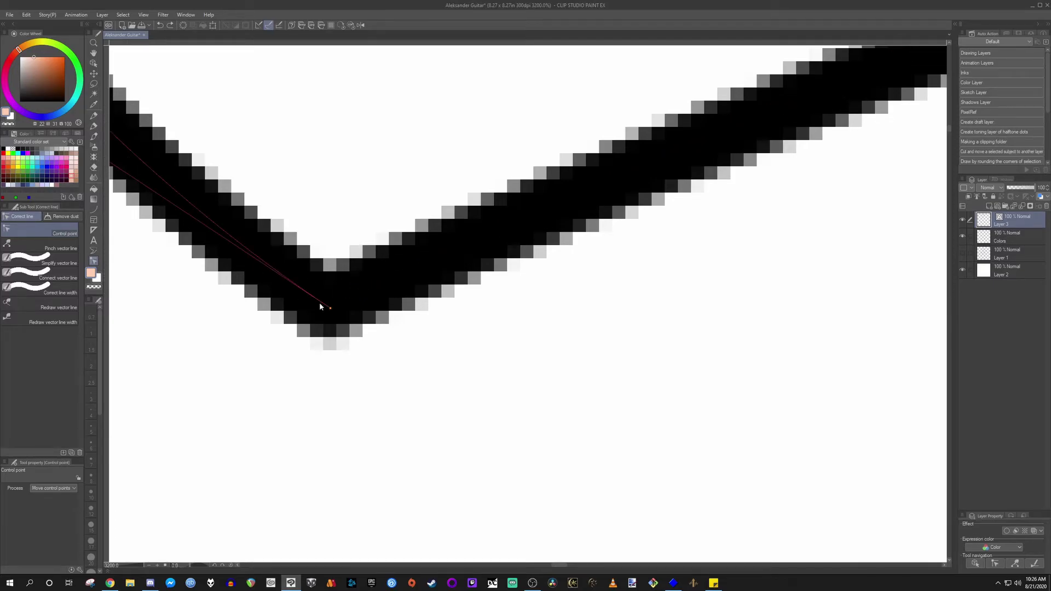
{"action": "scroll", "coordinate": [307, 301], "scroll_direction": "down", "scroll_amount": 5}
{"action": "scroll", "coordinate": [362, 304], "scroll_direction": "down", "scroll_amount": 5}
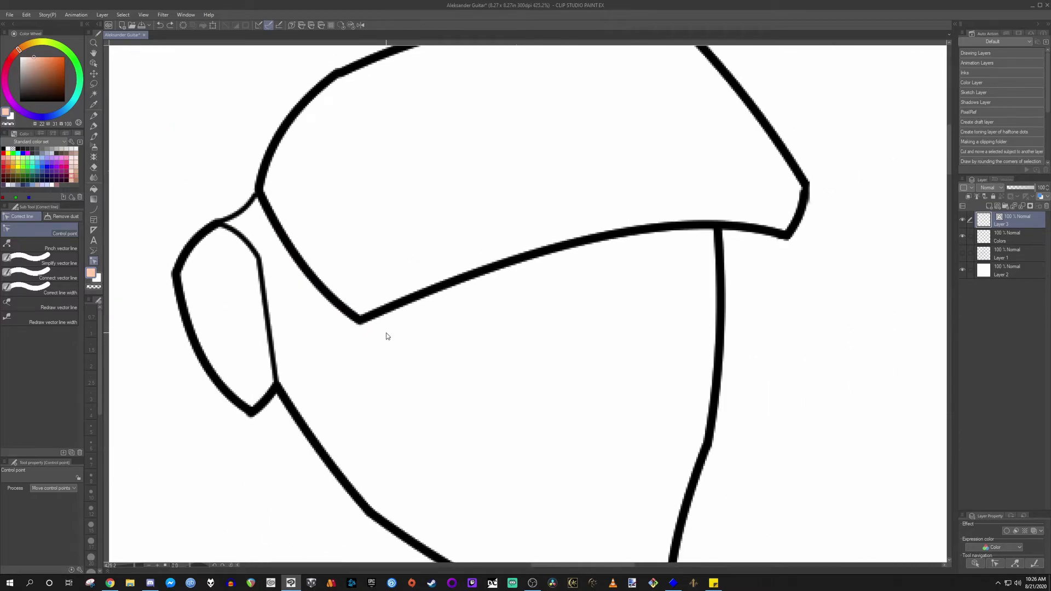
{"action": "scroll", "coordinate": [388, 336], "scroll_direction": "down", "scroll_amount": 2}
Step: Return to the Fill tool with the Refer other layers option and make the Colors layer active
{"action": "key", "text": "g"}
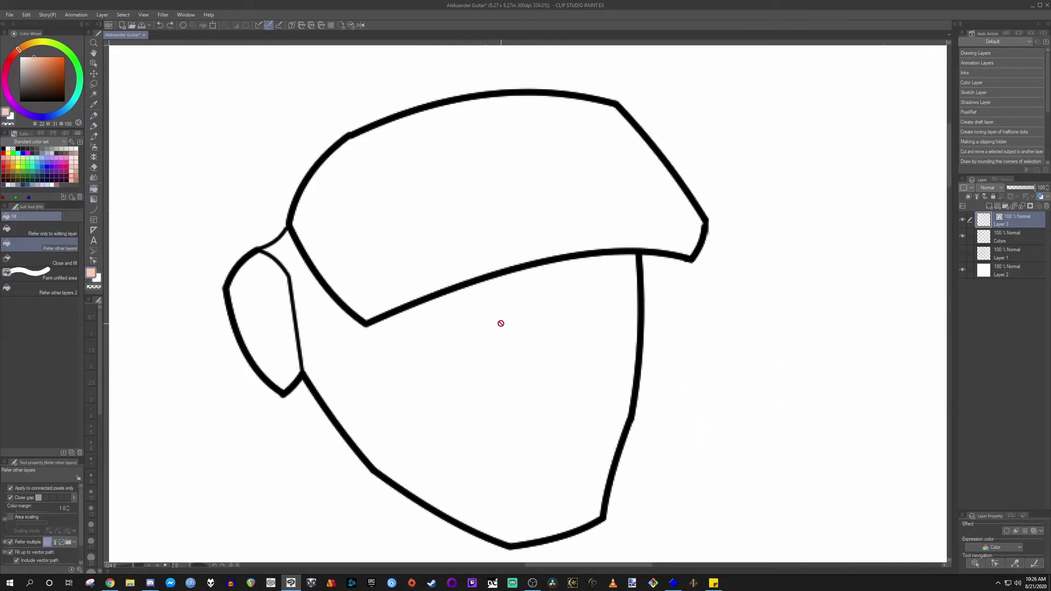
{"action": "left_click_drag", "start_coordinate": [500, 321], "coordinate": [495, 312]}
{"action": "left_click", "coordinate": [1018, 241]}
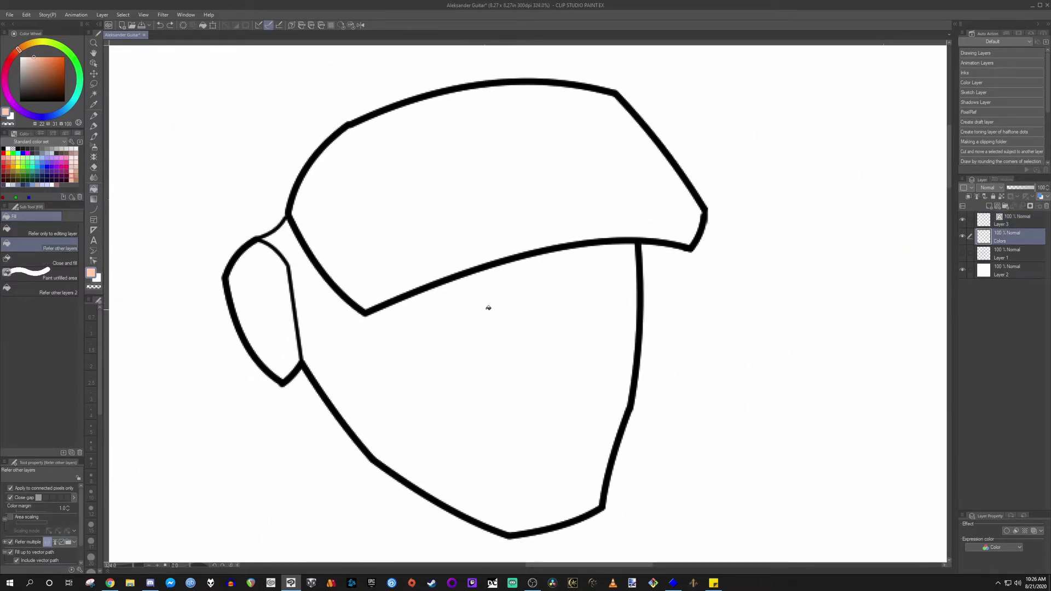
{"action": "scroll", "coordinate": [485, 305], "scroll_direction": "down", "scroll_amount": 2}
{"action": "scroll", "coordinate": [484, 307], "scroll_direction": "up", "scroll_amount": 1}
Step: Try filling the face, ear and brim with light peach up to the vector paths, and undo the fills
{"action": "left_click", "coordinate": [485, 367]}
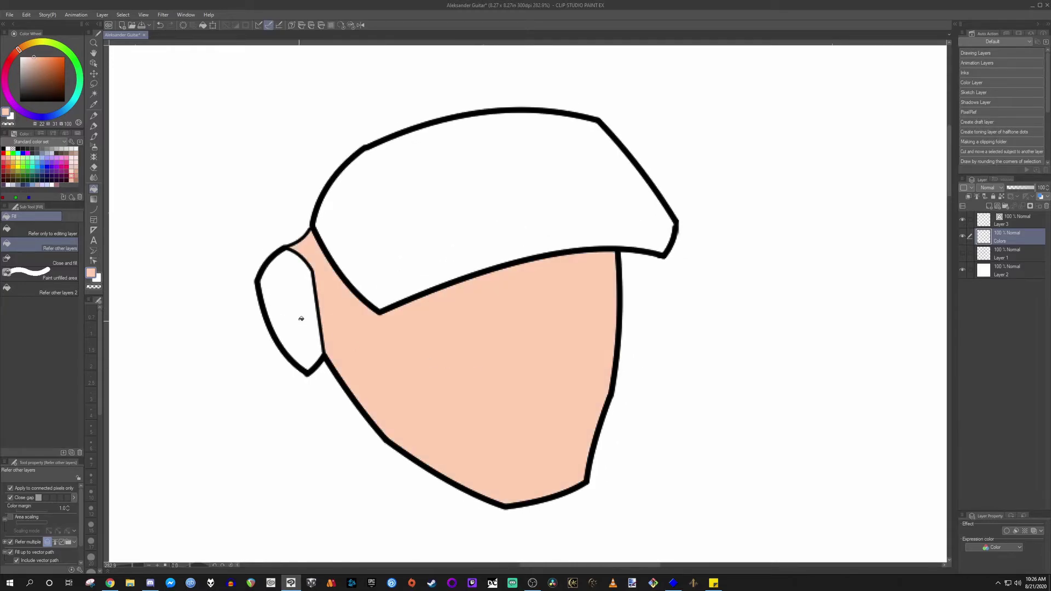
{"action": "key", "text": "ctrl+z"}
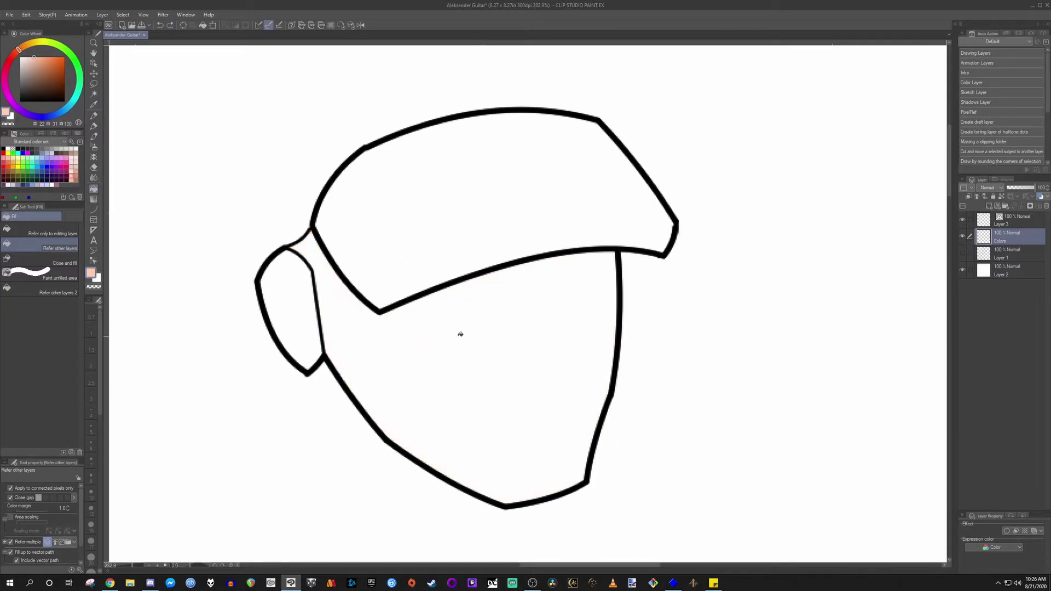
{"action": "left_click", "coordinate": [383, 330]}
{"action": "left_click", "coordinate": [306, 299]}
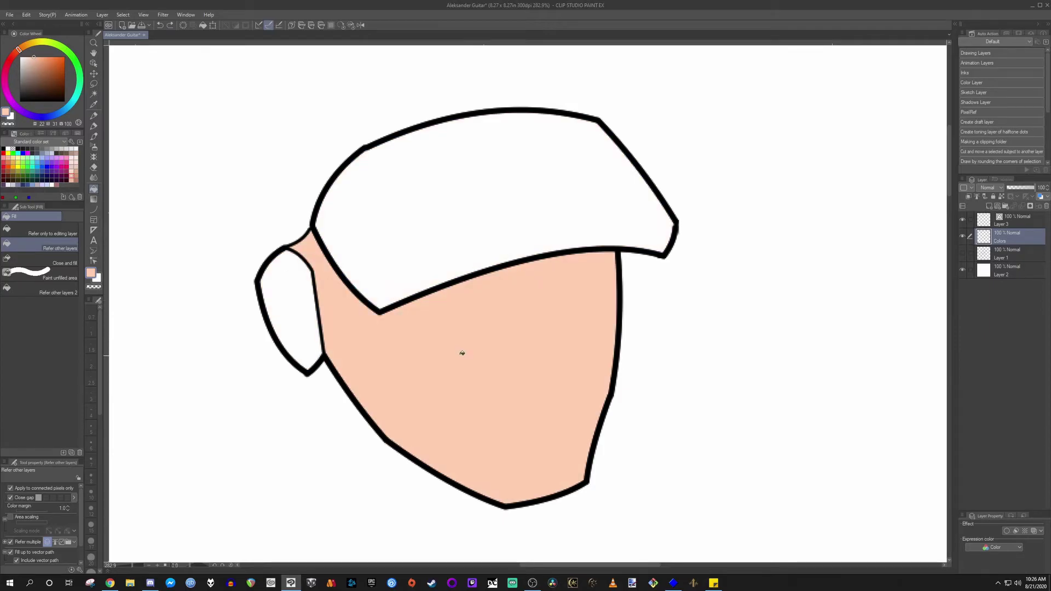
{"action": "left_click", "coordinate": [404, 246]}
{"action": "key", "text": "ctrl+z"}
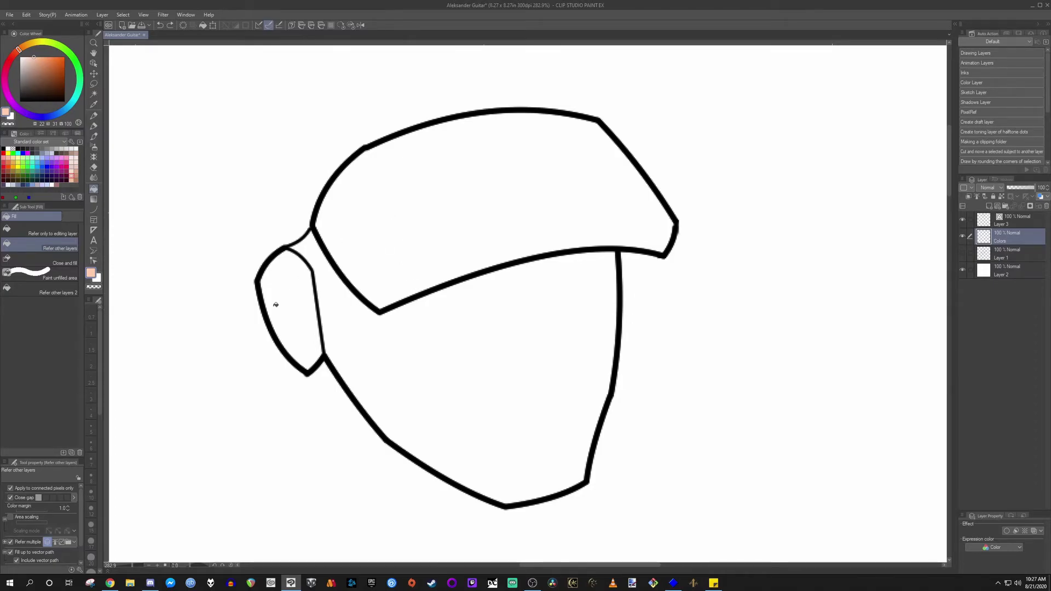
{"action": "left_click", "coordinate": [485, 382]}
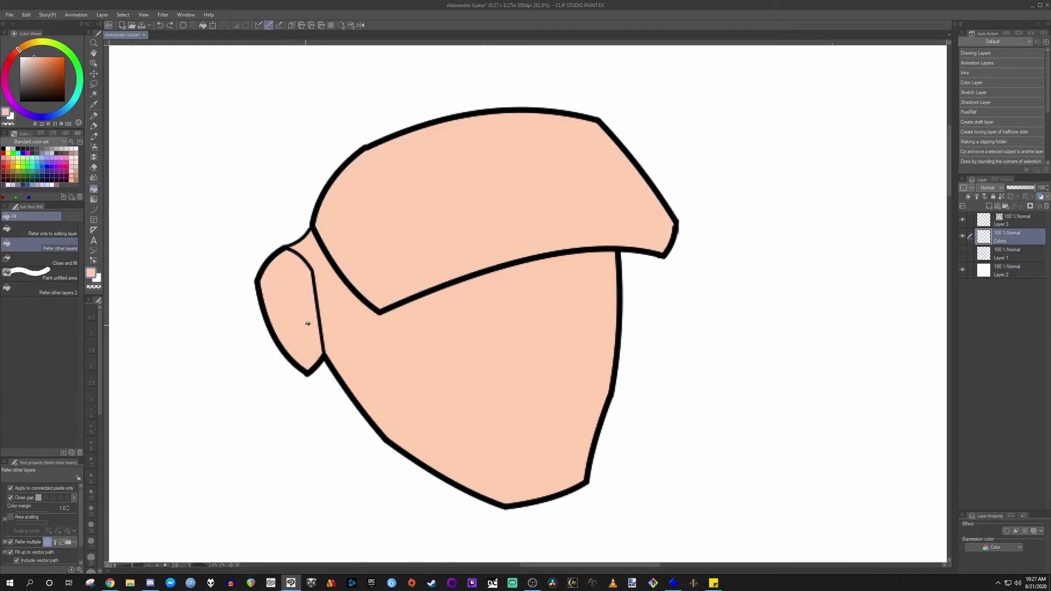
{"action": "key", "text": "ctrl+z"}
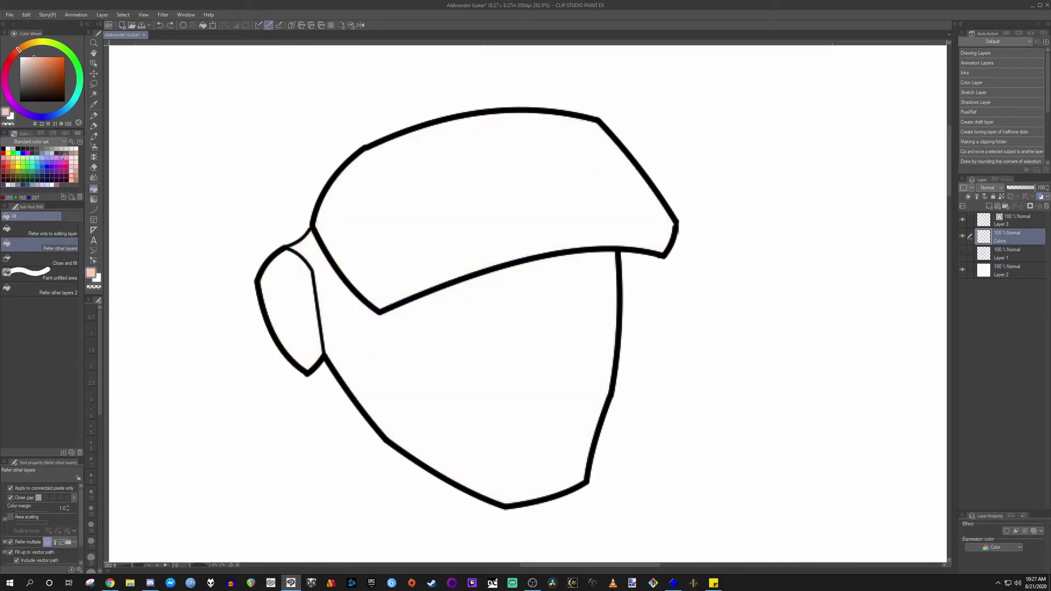
Step: Fill the brim with dark grey, and the face and ear with light peach
{"action": "left_click", "coordinate": [32, 148]}
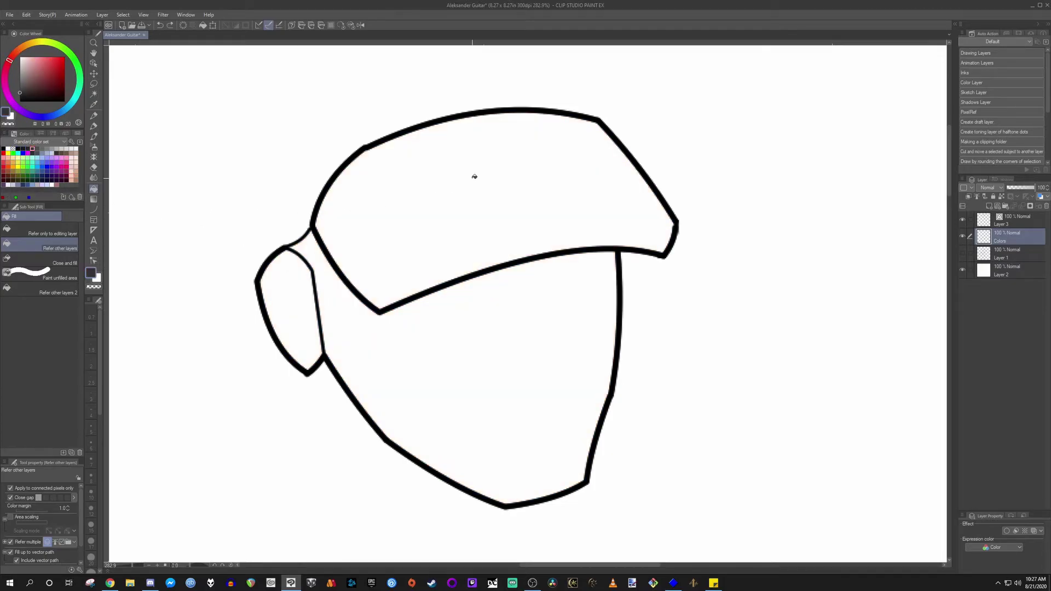
{"action": "left_click", "coordinate": [474, 171]}
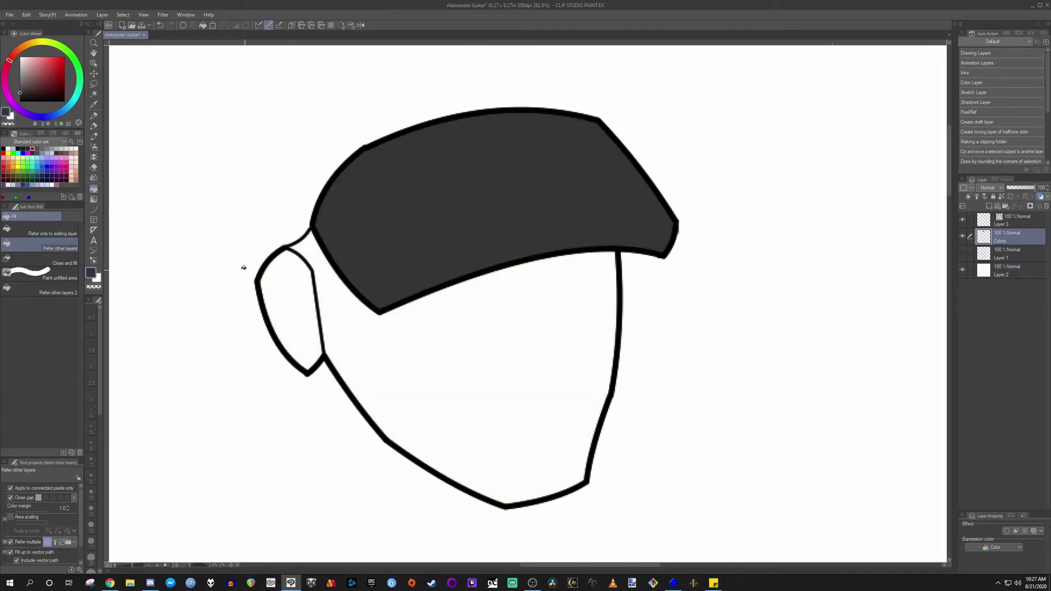
{"action": "left_click", "coordinate": [72, 174]}
{"action": "left_click", "coordinate": [475, 330]}
{"action": "left_click", "coordinate": [289, 302]}
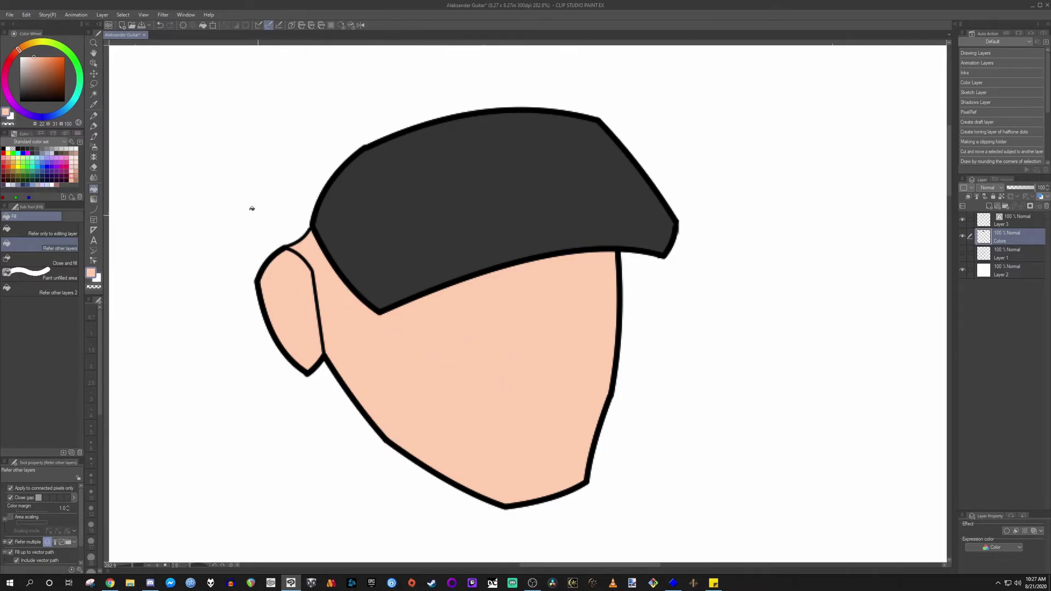
Step: Try recoloring the face and ear with a darker tan skin tone, and undo both fills
{"action": "left_click", "coordinate": [76, 176]}
{"action": "left_click", "coordinate": [400, 329]}
{"action": "left_click", "coordinate": [309, 318]}
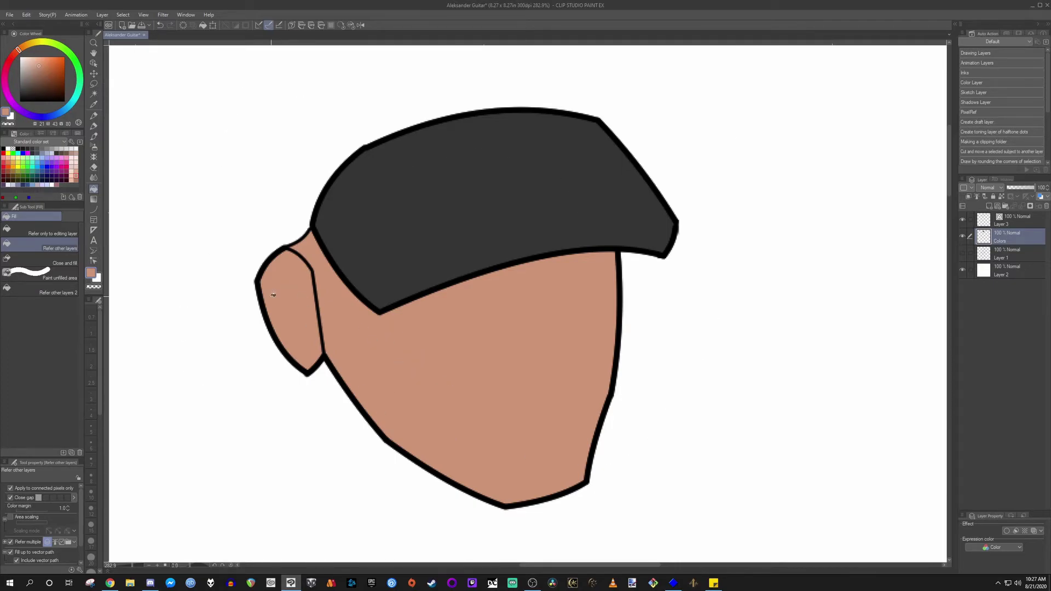
{"action": "key", "text": "ctrl+z"}
{"action": "key", "text": "ctrl+z"}
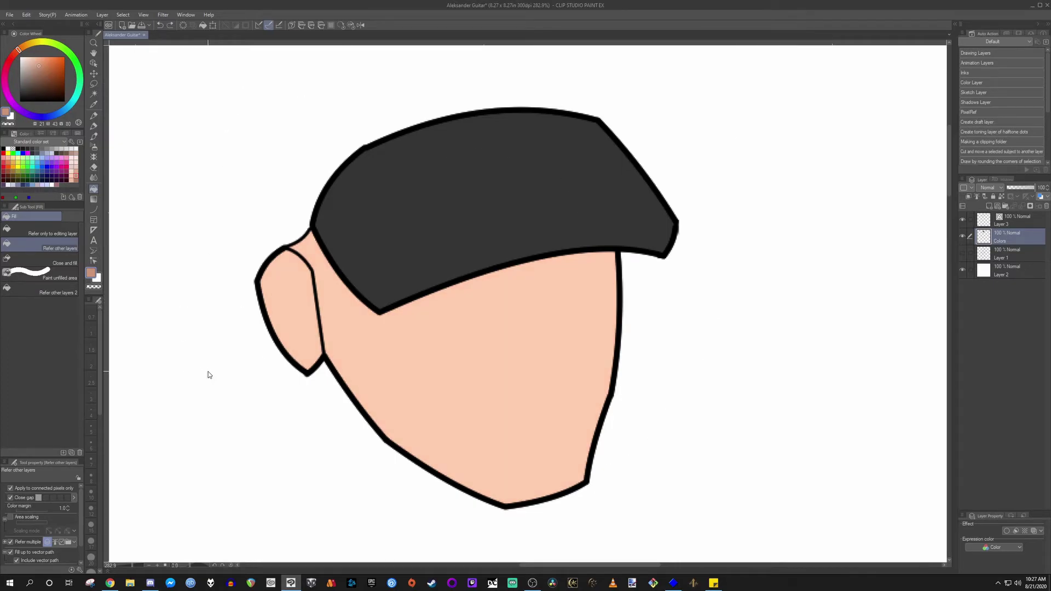
Step: Examine the fill edges around the ear and brim by temporarily hiding the line-art layer
{"action": "left_click_drag", "start_coordinate": [481, 340], "coordinate": [478, 364]}
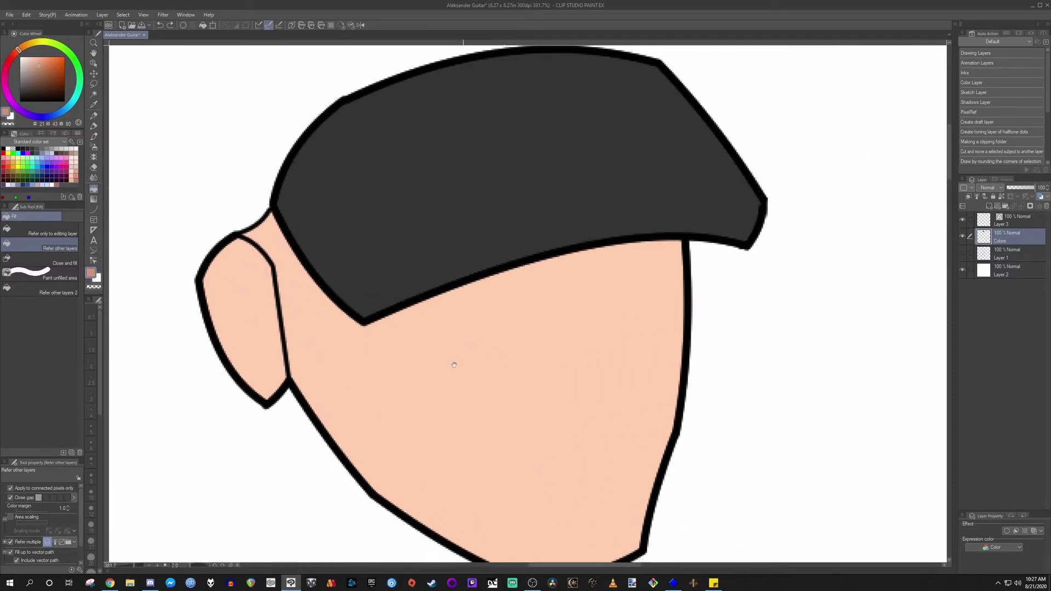
{"action": "left_click_drag", "start_coordinate": [292, 351], "coordinate": [364, 329]}
{"action": "scroll", "coordinate": [325, 311], "scroll_direction": "up", "scroll_amount": 5}
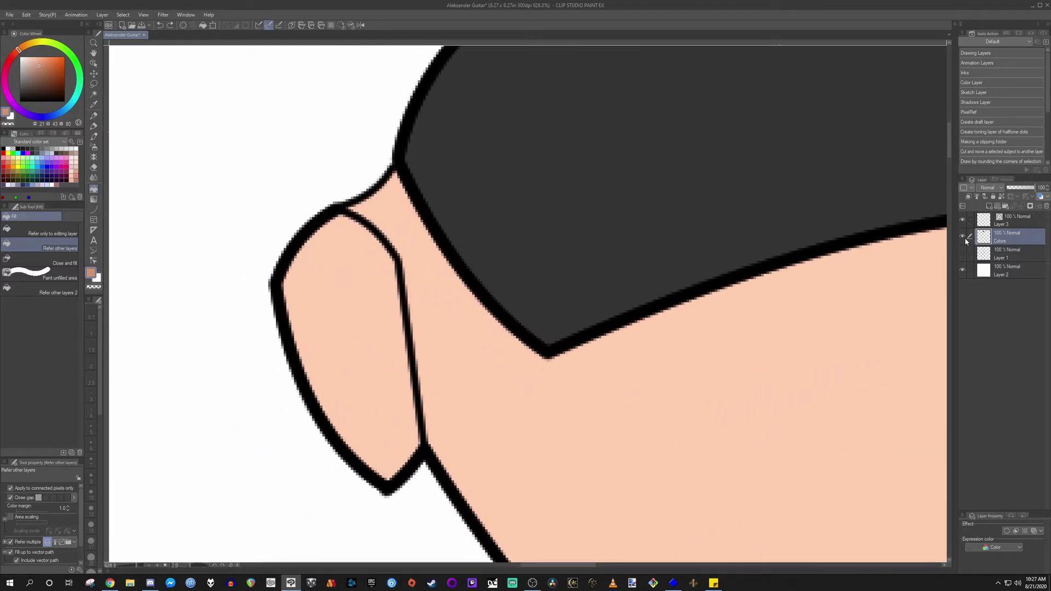
{"action": "left_click", "coordinate": [962, 220]}
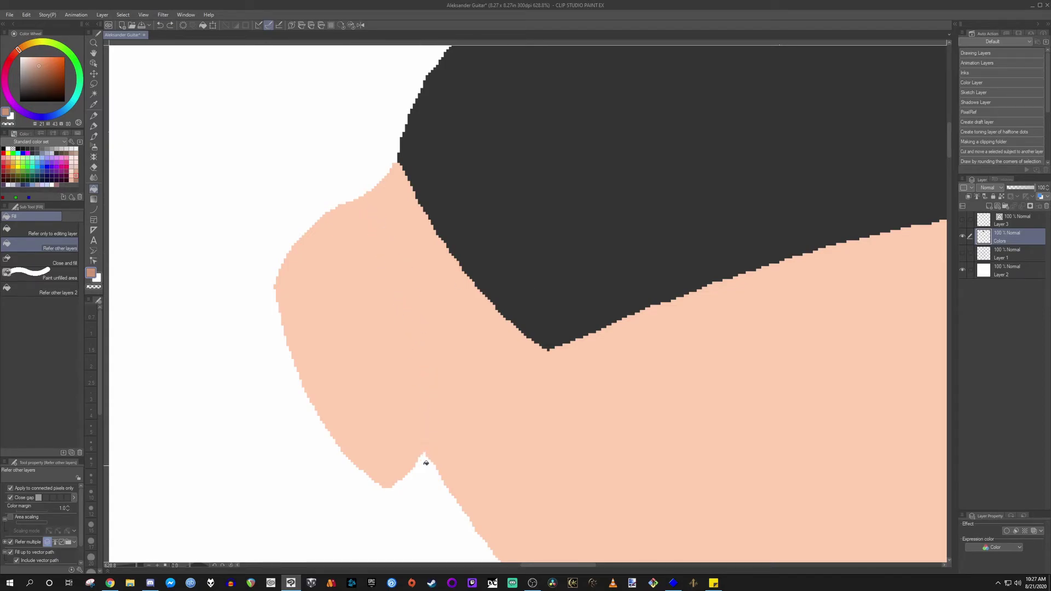
{"action": "left_click", "coordinate": [962, 220]}
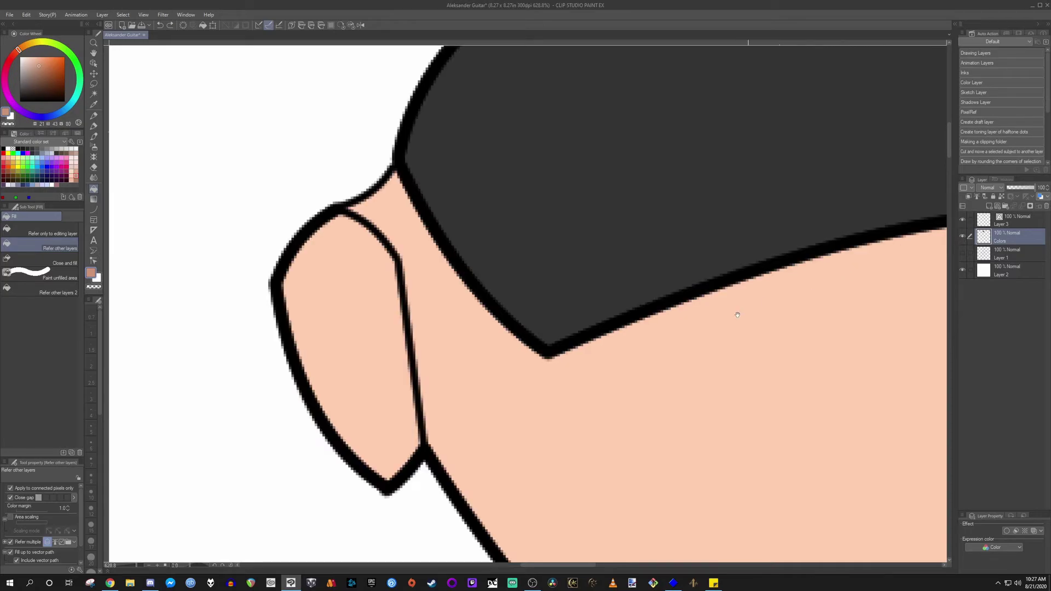
{"action": "scroll", "coordinate": [769, 300], "scroll_direction": "down", "scroll_amount": 6}
{"action": "left_click_drag", "start_coordinate": [483, 298], "coordinate": [496, 326]}
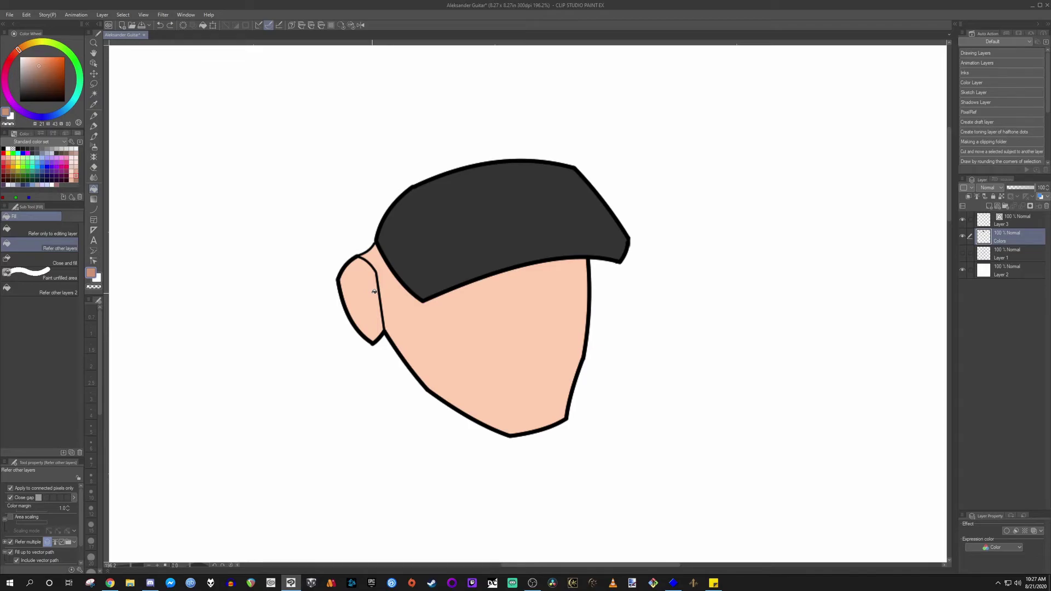
Step: Bow the ear's inner and outer vector lines slightly with the Control point tool, and pull the ear's lower tip up slightly
{"action": "scroll", "coordinate": [374, 291], "scroll_direction": "up", "scroll_amount": 4}
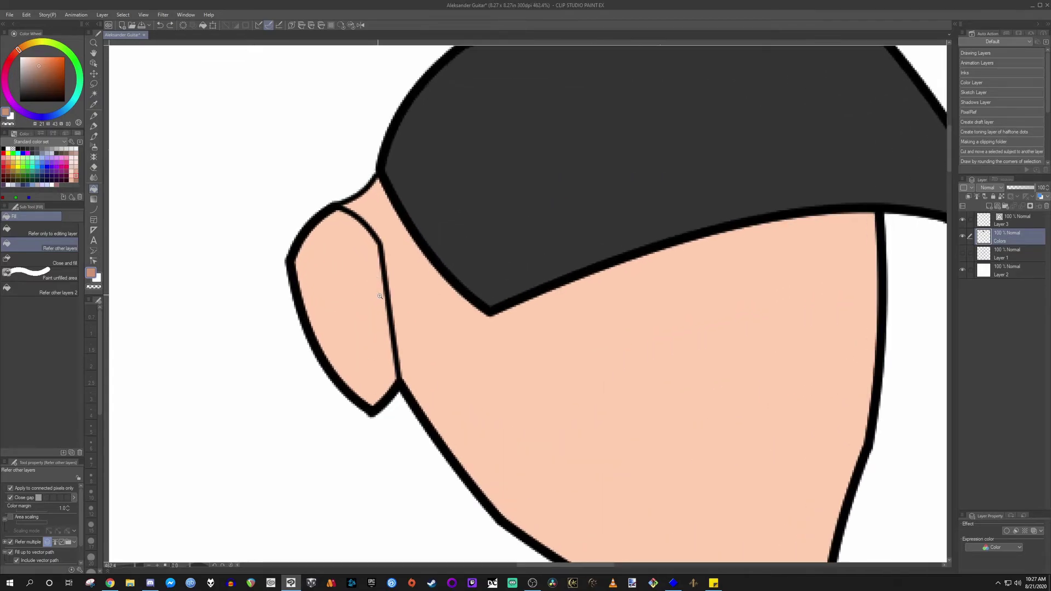
{"action": "key", "text": "y"}
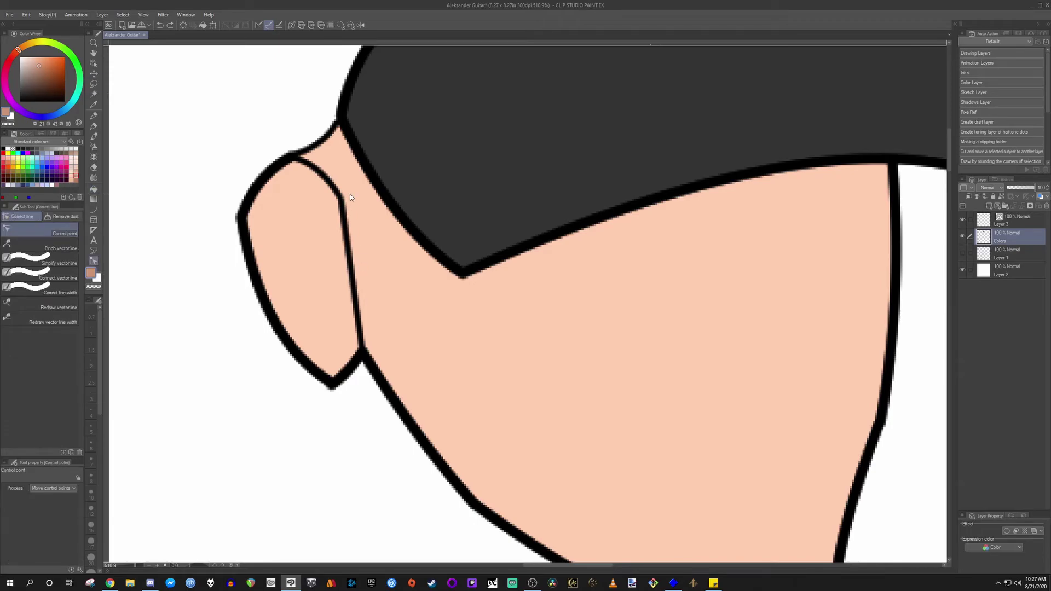
{"action": "left_click", "coordinate": [344, 225], "text": "ctrl+shift"}
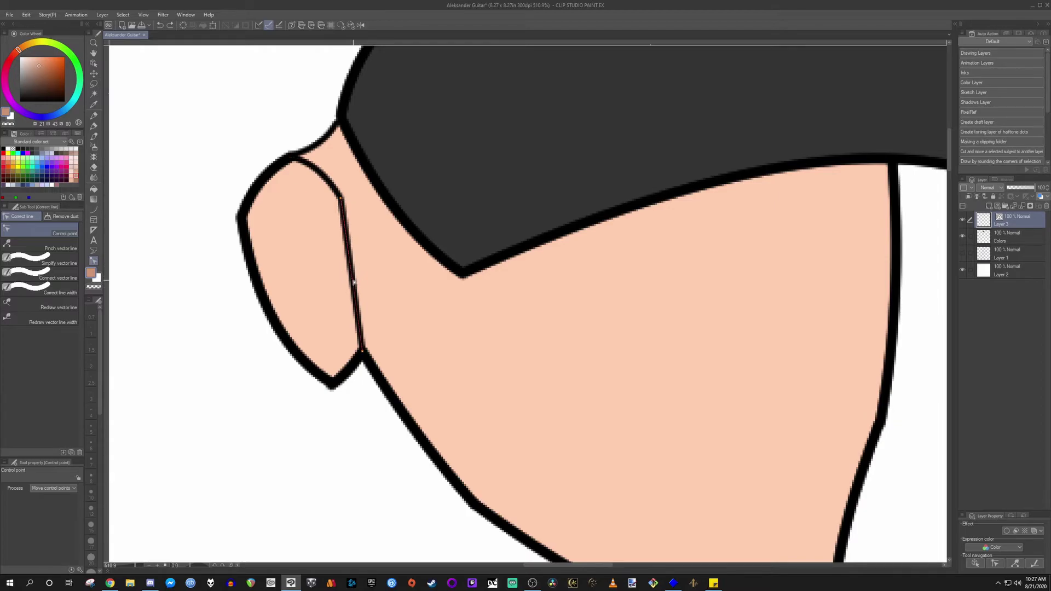
{"action": "left_click_drag", "start_coordinate": [353, 281], "coordinate": [348, 275]}
{"action": "mouse_move", "coordinate": [254, 321]}
{"action": "left_mouse_down"}
{"action": "mouse_move", "coordinate": [267, 359]}
{"action": "mouse_move", "coordinate": [241, 329]}
{"action": "mouse_move", "coordinate": [244, 315]}
{"action": "left_mouse_up"}
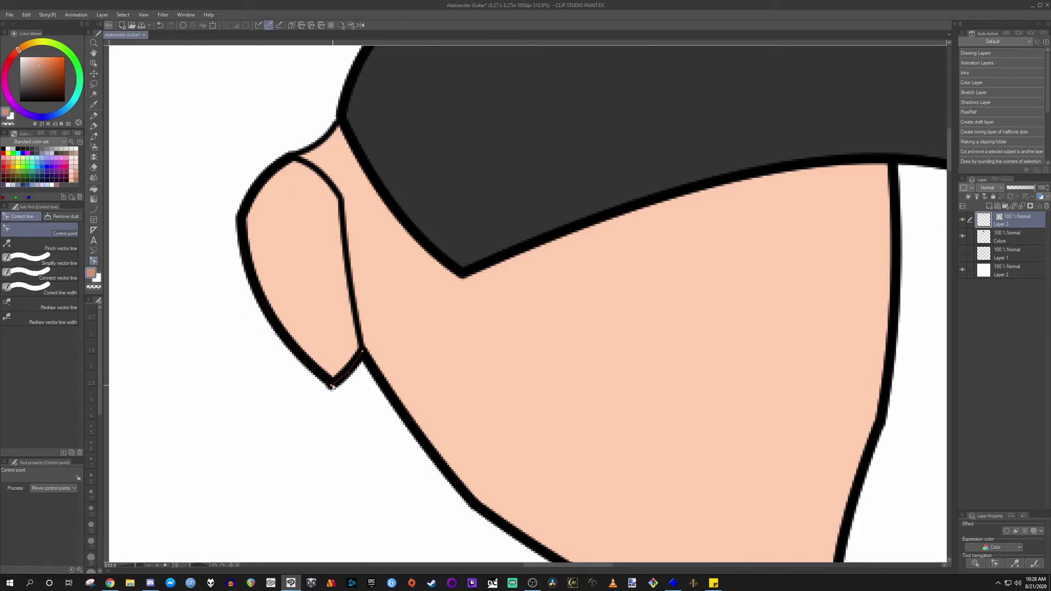
{"action": "mouse_move", "coordinate": [332, 387]}
{"action": "left_mouse_down"}
{"action": "mouse_move", "coordinate": [340, 383]}
{"action": "mouse_move", "coordinate": [331, 380]}
{"action": "left_mouse_up"}
Step: Move the corner point where the face's side line meets the lower cheek line slightly outward
{"action": "left_click_drag", "start_coordinate": [622, 396], "coordinate": [414, 267]}
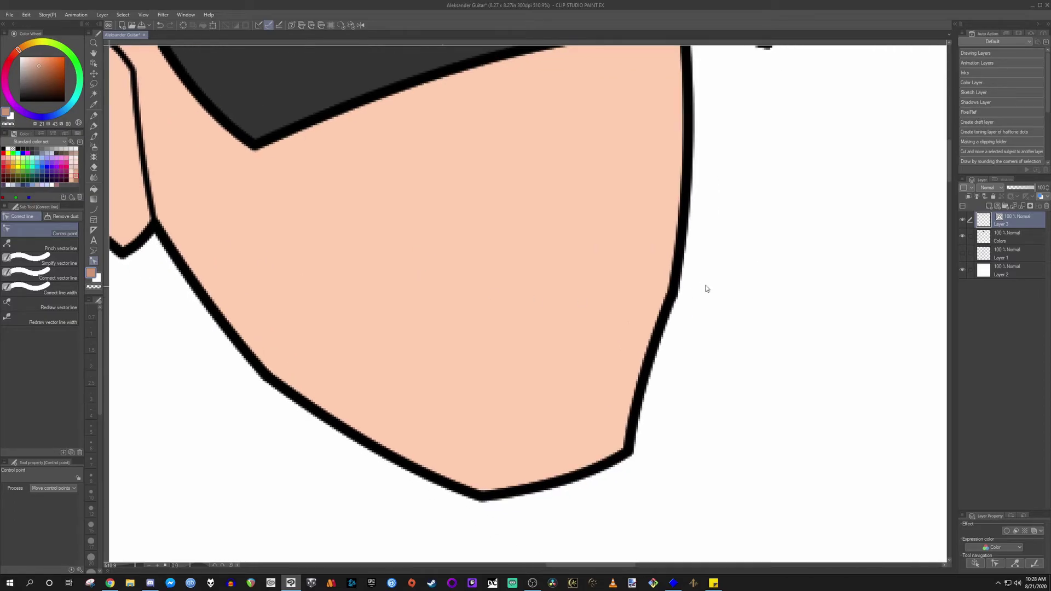
{"action": "left_click_drag", "start_coordinate": [673, 295], "coordinate": [678, 291]}
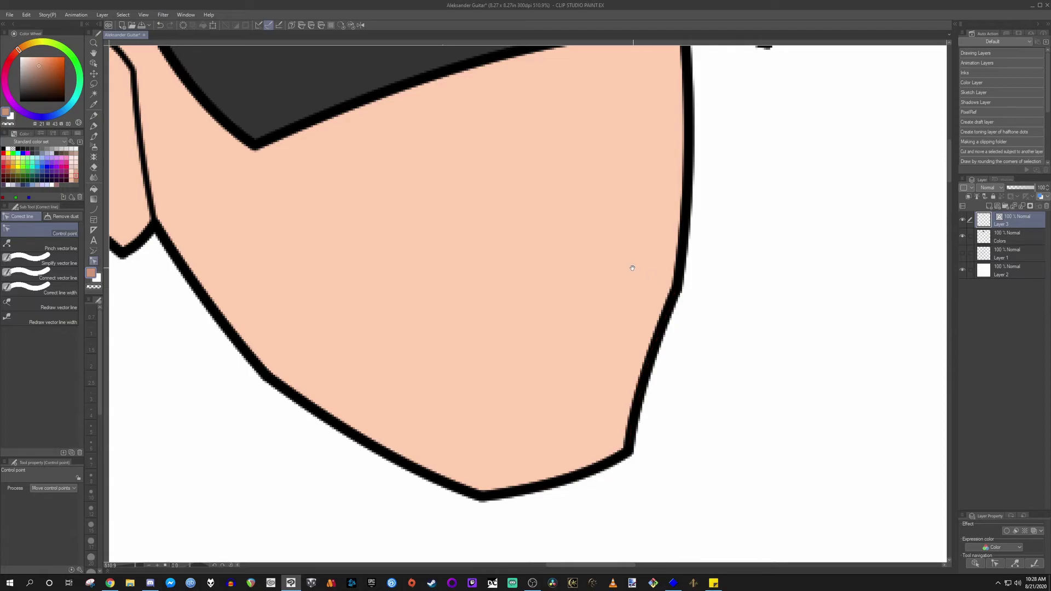
{"action": "left_click_drag", "start_coordinate": [631, 265], "coordinate": [606, 293]}
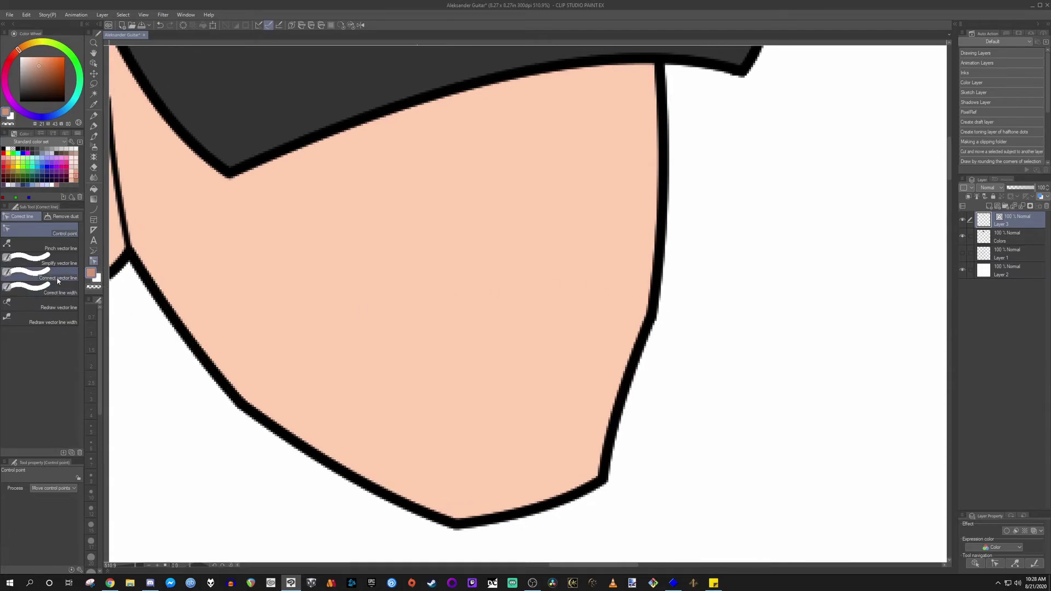
Step: Try to join the two lines at the cheek corner with Connect vector line, and adjust the corner's control points
{"action": "left_click", "coordinate": [50, 274]}
{"action": "left_click_drag", "start_coordinate": [624, 298], "coordinate": [669, 342]}
{"action": "left_click", "coordinate": [71, 228]}
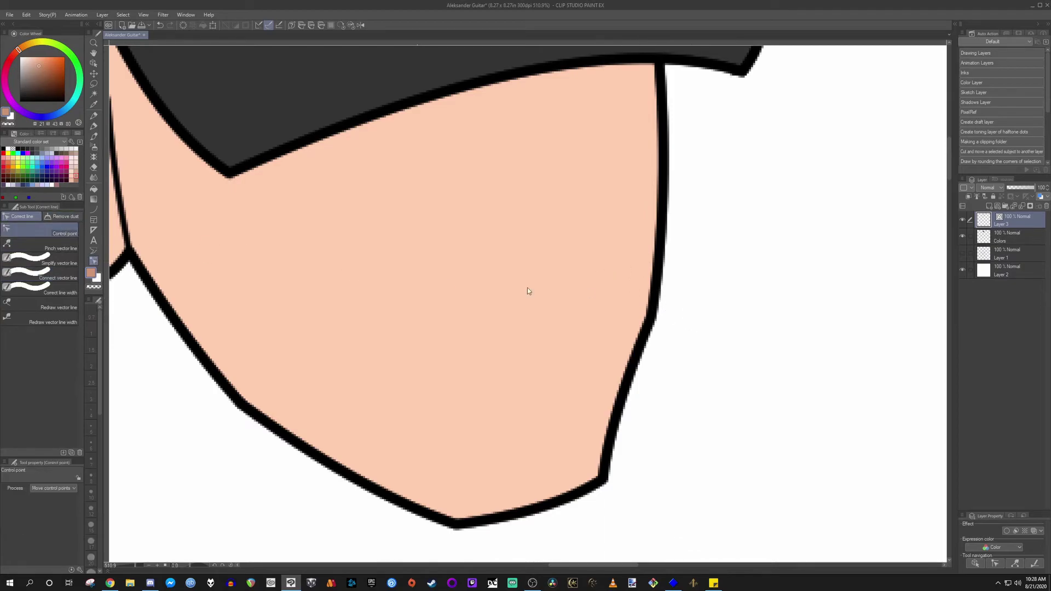
{"action": "mouse_move", "coordinate": [652, 319]}
{"action": "left_mouse_down"}
{"action": "mouse_move", "coordinate": [646, 327]}
{"action": "mouse_move", "coordinate": [657, 302]}
{"action": "mouse_move", "coordinate": [652, 310]}
{"action": "left_mouse_up"}
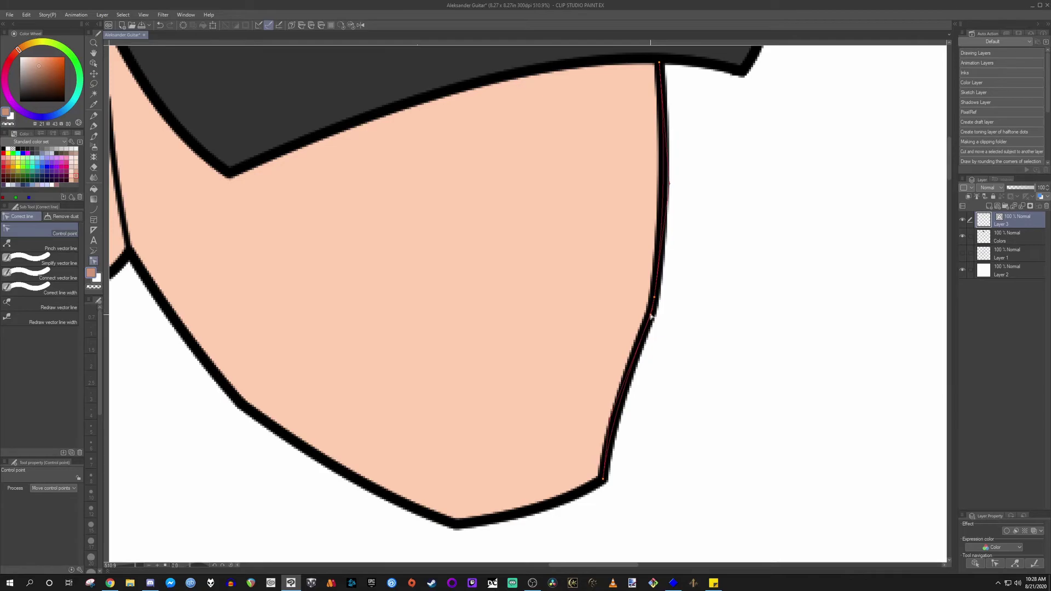
{"action": "key", "text": "Delete"}
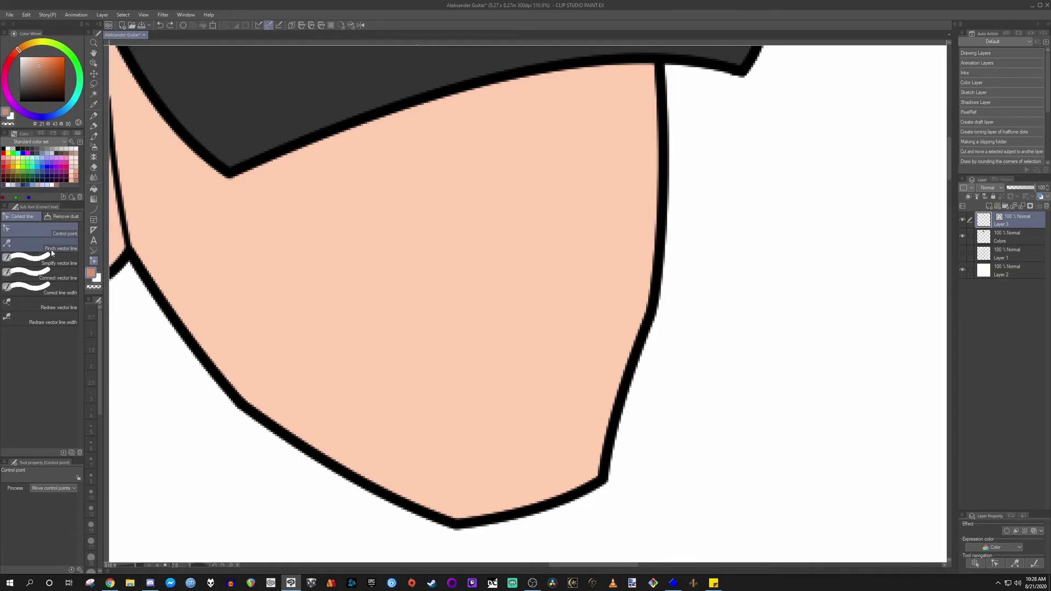
{"action": "left_click", "coordinate": [38, 259]}
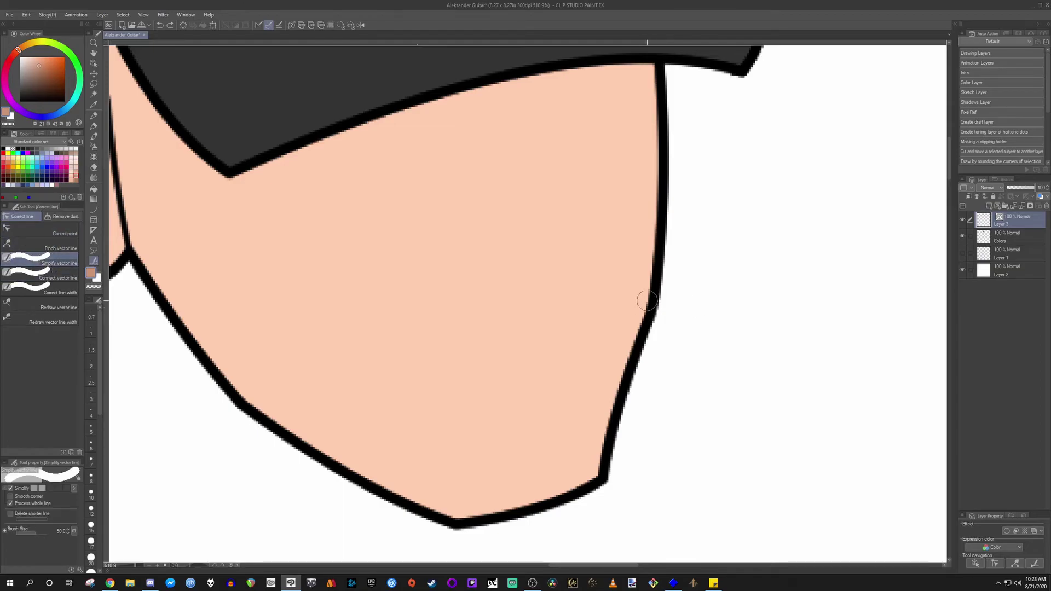
{"action": "left_click", "coordinate": [59, 235]}
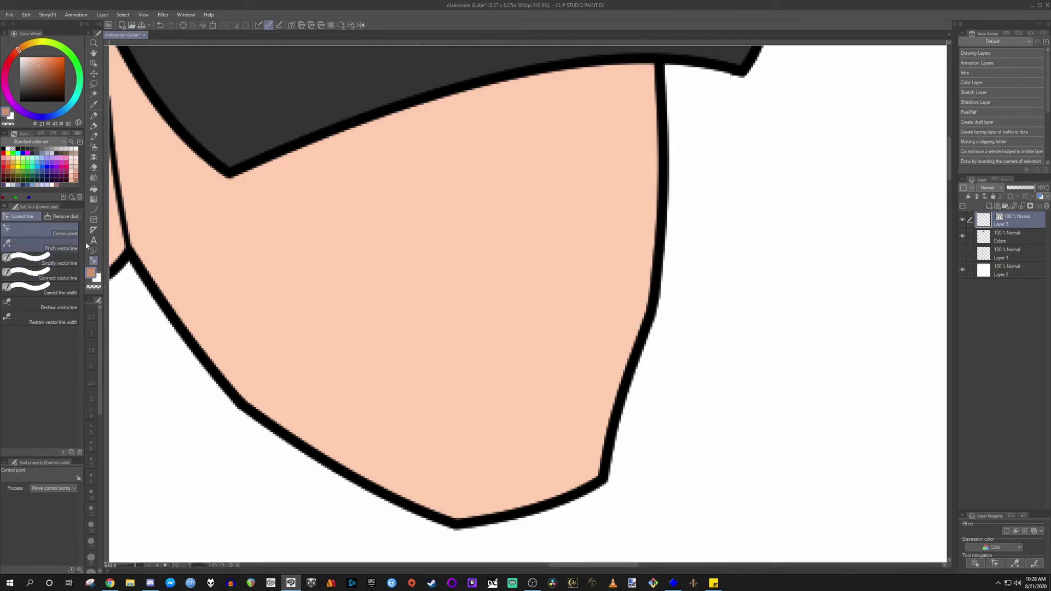
{"action": "left_click_drag", "start_coordinate": [652, 322], "coordinate": [648, 321]}
{"action": "scroll", "coordinate": [422, 313], "scroll_direction": "down", "scroll_amount": 2}
{"action": "scroll", "coordinate": [422, 316], "scroll_direction": "down", "scroll_amount": 5}
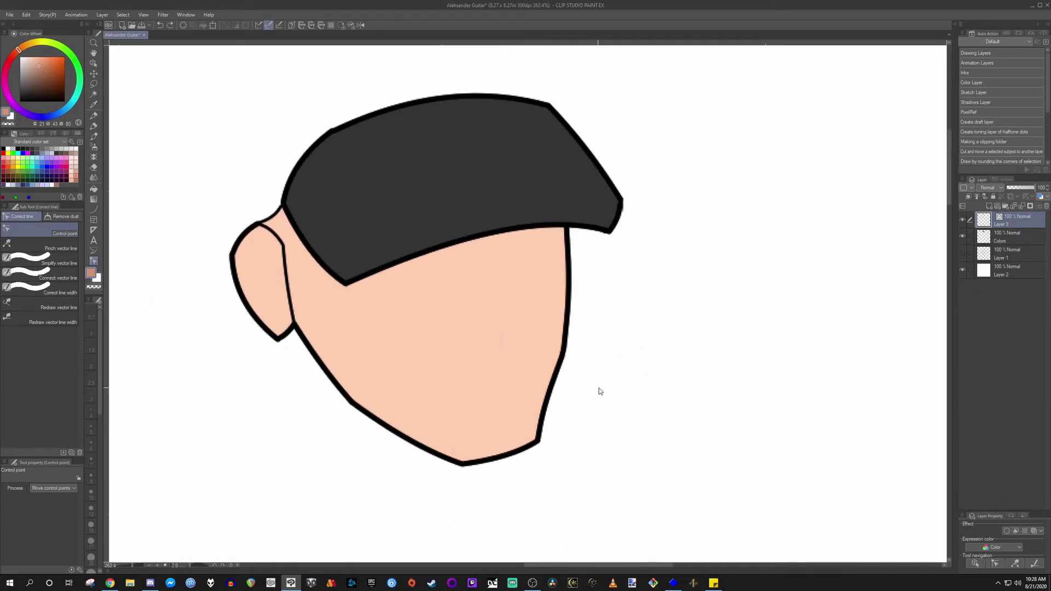
Step: Move the upper end of the lower cheek line onto the end of the face's side line to close the corner
{"action": "scroll", "coordinate": [600, 391], "scroll_direction": "up", "scroll_amount": 4}
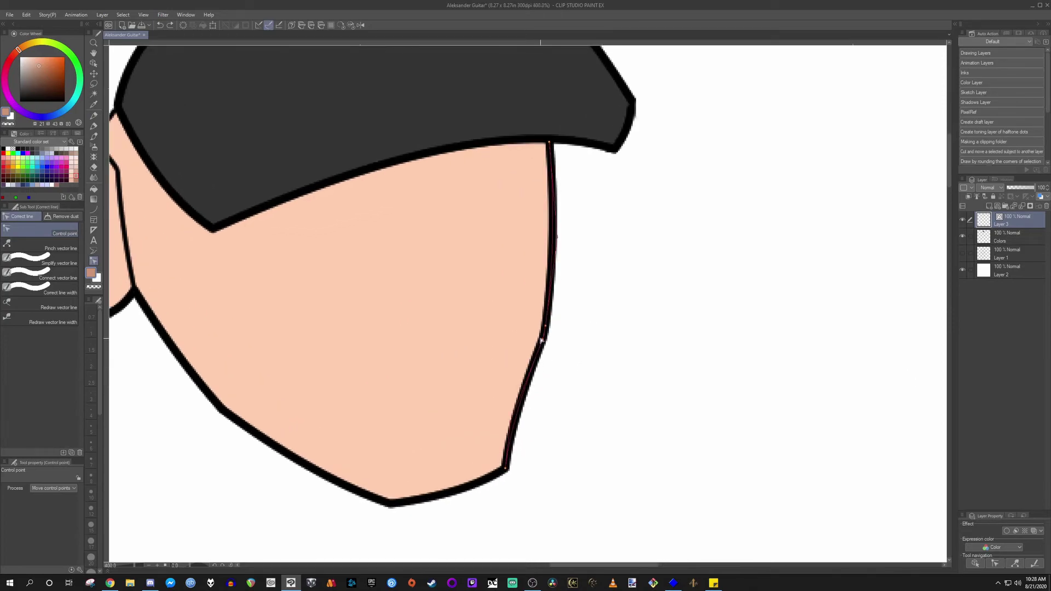
{"action": "left_click_drag", "start_coordinate": [498, 345], "coordinate": [581, 342]}
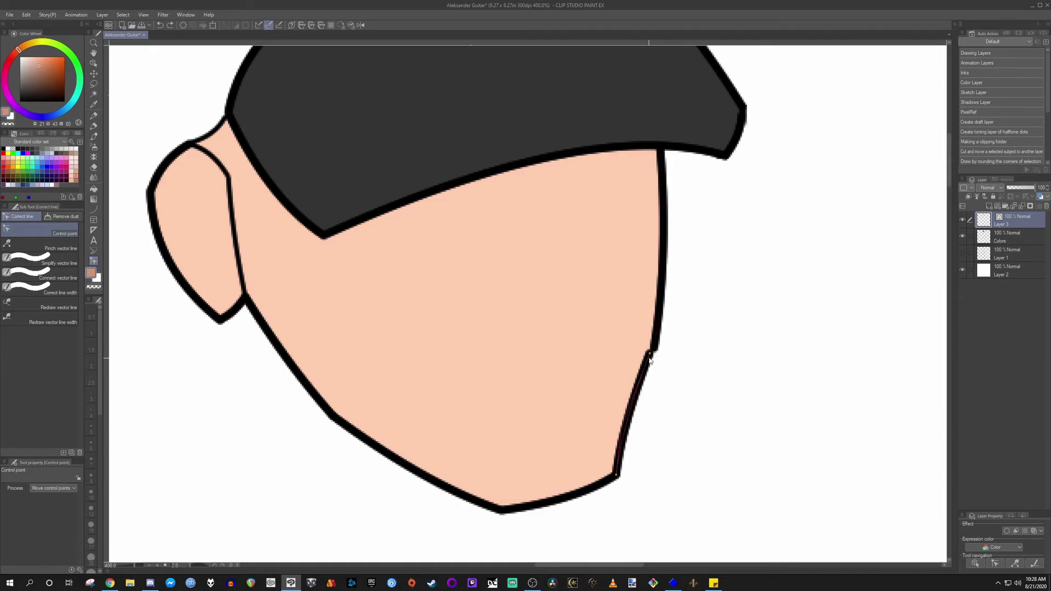
{"action": "left_click_drag", "start_coordinate": [648, 357], "coordinate": [651, 355]}
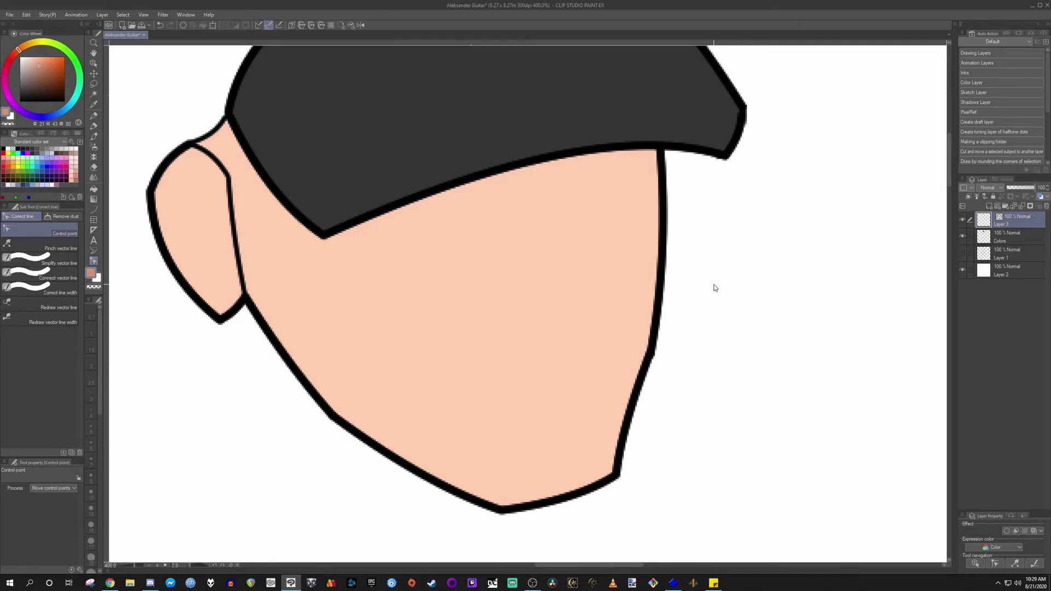
{"action": "scroll", "coordinate": [492, 312], "scroll_direction": "down", "scroll_amount": 4}
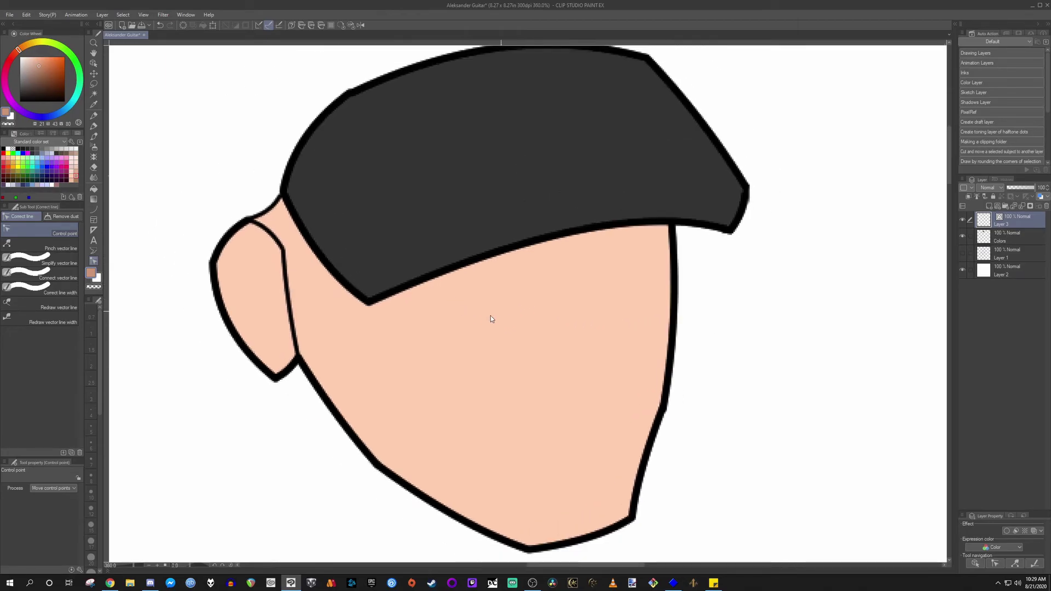
Step: Examine the flat fills and line corners across the ear, face and brim, with the Colors layer selected
{"action": "key", "text": "g"}
{"action": "mouse_move", "coordinate": [532, 342]}
{"action": "left_mouse_down"}
{"action": "mouse_move", "coordinate": [460, 345]}
{"action": "mouse_move", "coordinate": [468, 353]}
{"action": "mouse_move", "coordinate": [482, 309]}
{"action": "mouse_move", "coordinate": [459, 347]}
{"action": "left_mouse_up"}
{"action": "scroll", "coordinate": [439, 326], "scroll_direction": "up", "scroll_amount": 1}
{"action": "scroll", "coordinate": [426, 344], "scroll_direction": "up", "scroll_amount": 5}
{"action": "scroll", "coordinate": [468, 324], "scroll_direction": "down", "scroll_amount": 4}
{"action": "scroll", "coordinate": [466, 322], "scroll_direction": "up", "scroll_amount": 4}
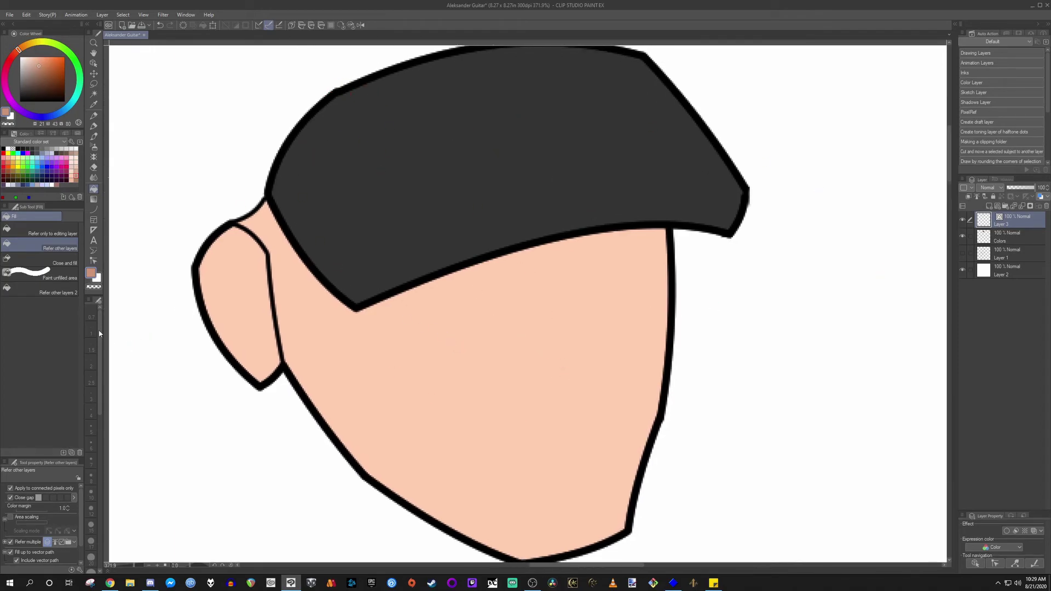
{"action": "left_click", "coordinate": [1012, 241]}
{"action": "scroll", "coordinate": [460, 364], "scroll_direction": "down", "scroll_amount": 2}
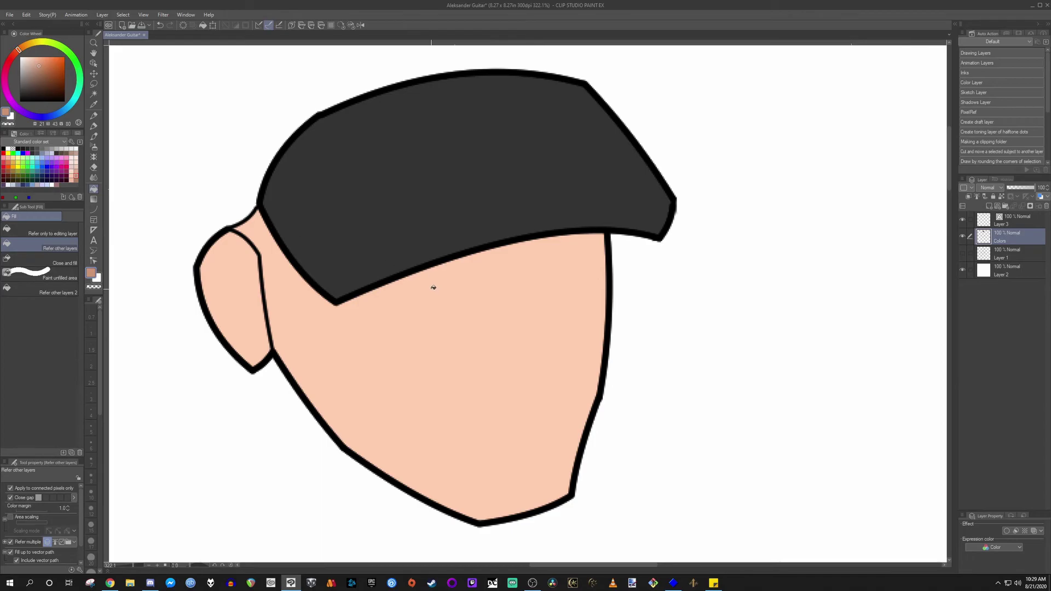
{"action": "left_click_drag", "start_coordinate": [432, 289], "coordinate": [509, 305]}
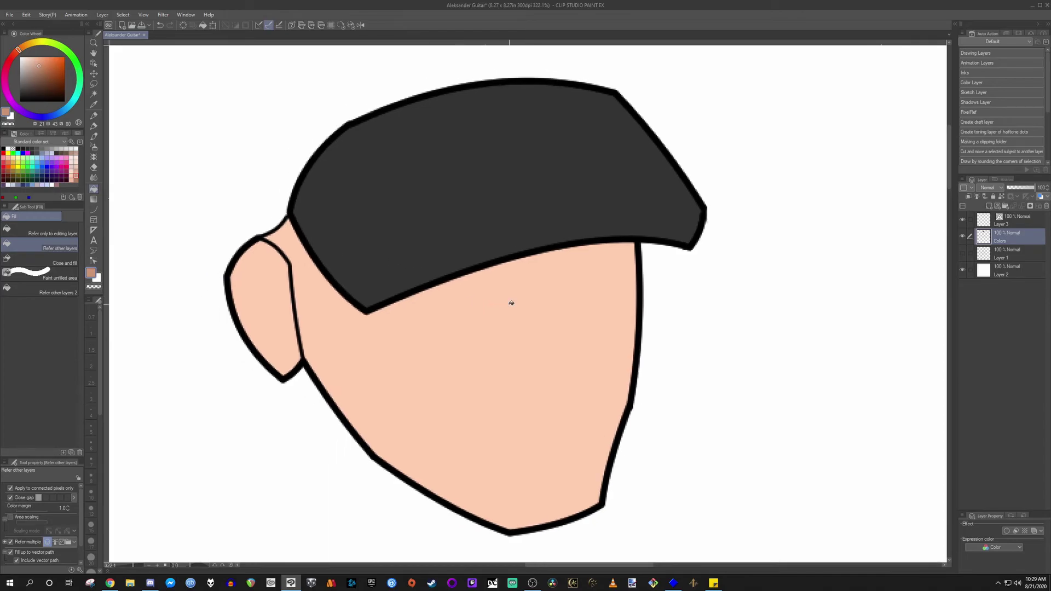
{"action": "scroll", "coordinate": [472, 352], "scroll_direction": "down", "scroll_amount": 1}
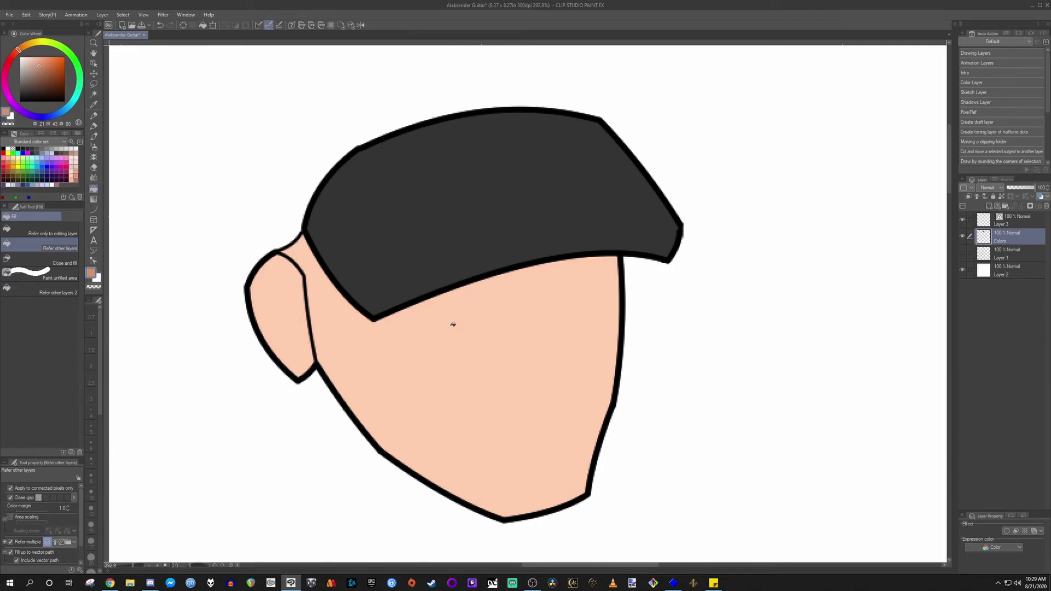
{"action": "scroll", "coordinate": [424, 271], "scroll_direction": "down", "scroll_amount": 5}
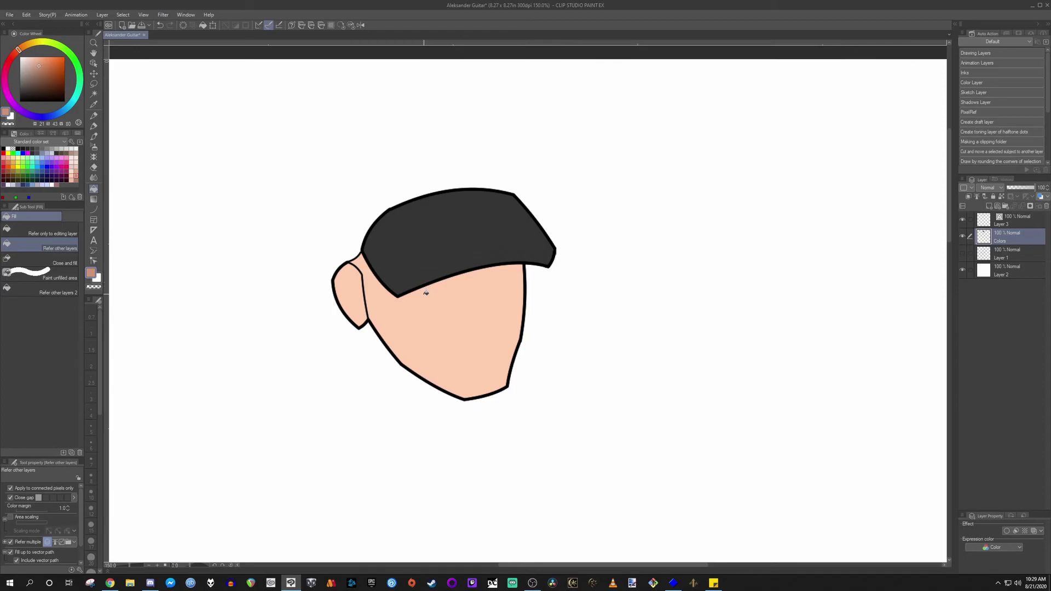
{"action": "scroll", "coordinate": [430, 296], "scroll_direction": "down", "scroll_amount": 3}
{"action": "scroll", "coordinate": [438, 308], "scroll_direction": "up", "scroll_amount": 2}
{"action": "key", "text": "ctrl+t"}
{"action": "scroll", "coordinate": [435, 310], "scroll_direction": "down", "scroll_amount": 6}
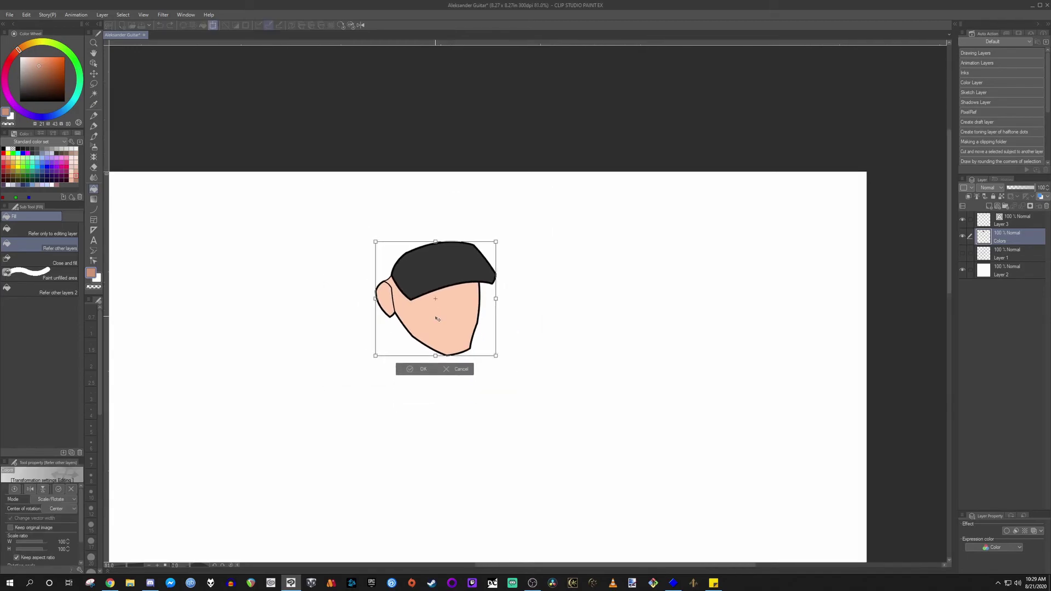
{"action": "scroll", "coordinate": [455, 355], "scroll_direction": "up", "scroll_amount": 2}
{"action": "left_click", "coordinate": [456, 352]}
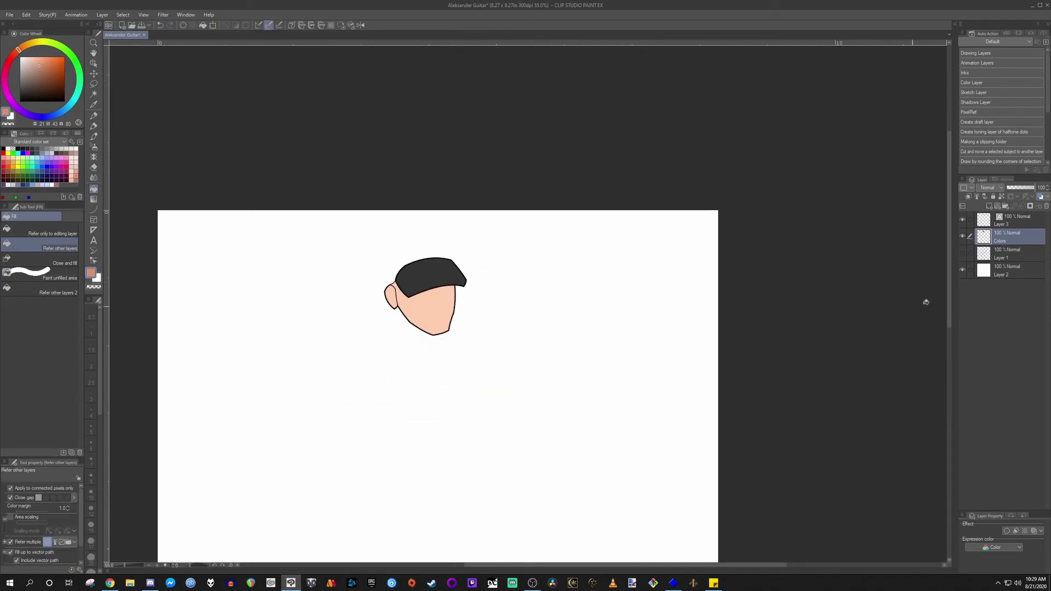
Step: Hide the Colors layer and scale the vector line art on Layer 3 up to about 616 percent to nearly fill the canvas
{"action": "left_click", "coordinate": [963, 237]}
{"action": "left_click", "coordinate": [1019, 220]}
{"action": "key", "text": "ctrl+t"}
{"action": "left_click_drag", "start_coordinate": [472, 340], "coordinate": [647, 514]}
{"action": "left_click_drag", "start_coordinate": [571, 438], "coordinate": [512, 352]}
{"action": "mouse_move", "coordinate": [377, 307]}
{"action": "left_mouse_down"}
{"action": "mouse_move", "coordinate": [429, 293]}
{"action": "mouse_move", "coordinate": [377, 308]}
{"action": "left_mouse_up"}
{"action": "left_click_drag", "start_coordinate": [324, 428], "coordinate": [406, 269]}
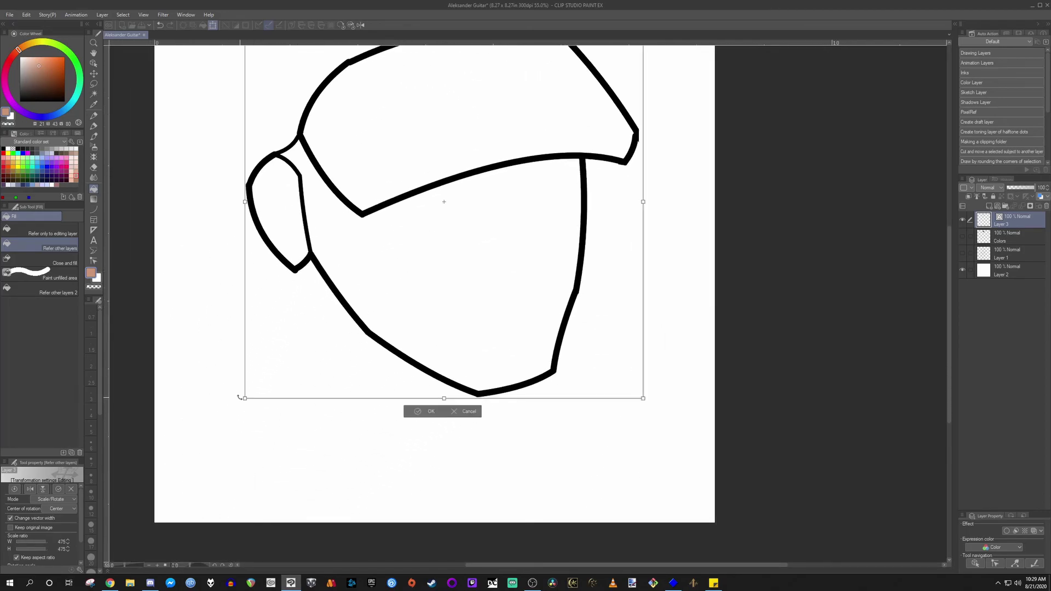
{"action": "left_click_drag", "start_coordinate": [246, 399], "coordinate": [182, 468]}
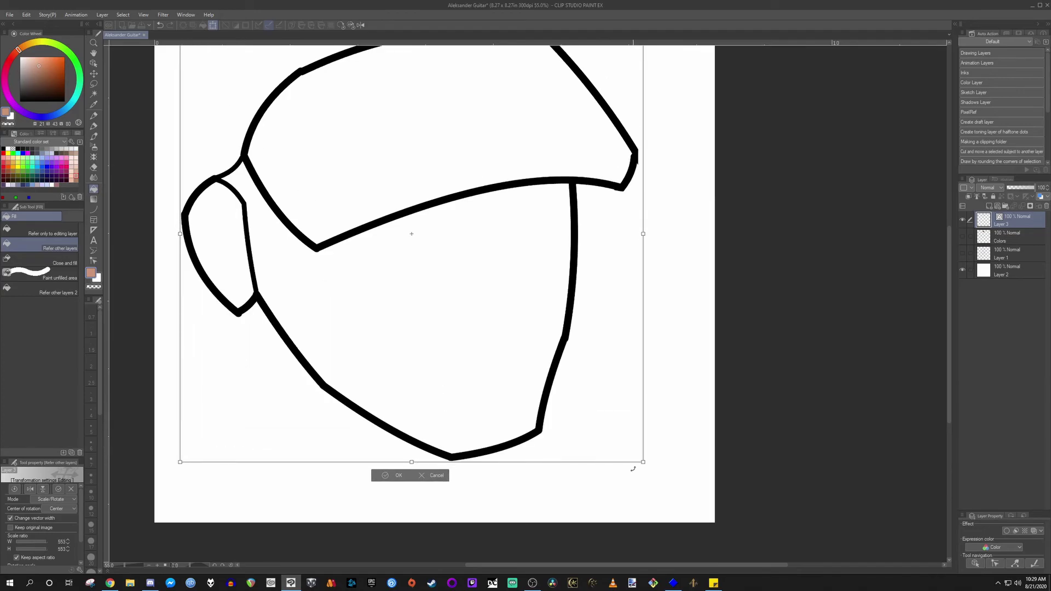
{"action": "left_click_drag", "start_coordinate": [644, 469], "coordinate": [697, 521]}
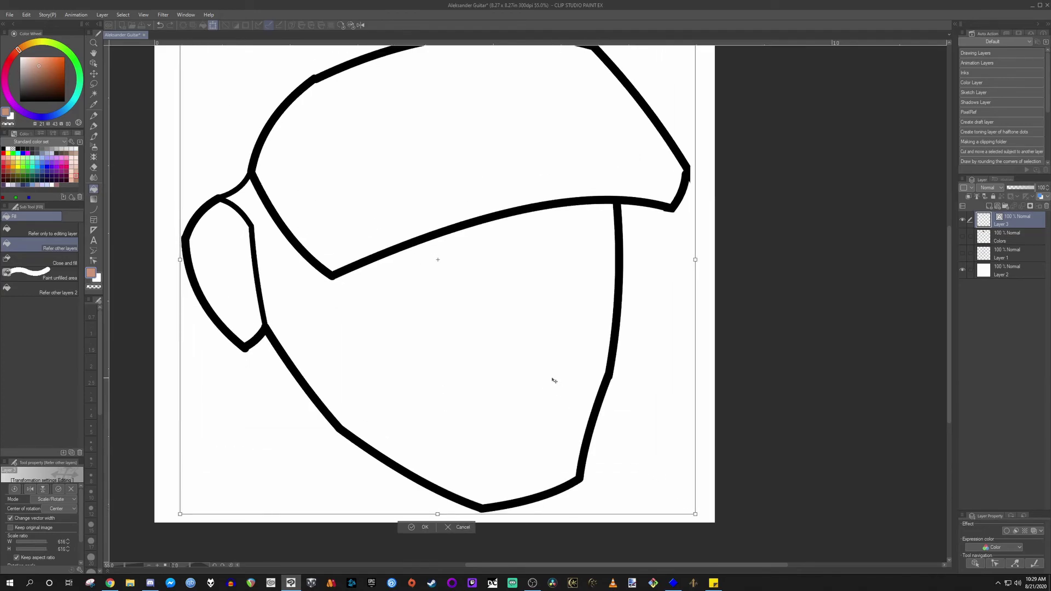
{"action": "key", "text": "Return"}
Step: Examine the edges and corner joints of the enlarged vector line art up close
{"action": "left_click_drag", "start_coordinate": [247, 208], "coordinate": [415, 404]}
{"action": "left_click_drag", "start_coordinate": [370, 181], "coordinate": [399, 435]}
{"action": "left_click_drag", "start_coordinate": [497, 114], "coordinate": [273, 526]}
{"action": "left_click_drag", "start_coordinate": [474, 169], "coordinate": [225, 449]}
{"action": "left_click_drag", "start_coordinate": [523, 231], "coordinate": [490, 229]}
{"action": "left_click_drag", "start_coordinate": [563, 210], "coordinate": [365, 329]}
{"action": "left_click_drag", "start_coordinate": [619, 249], "coordinate": [533, 258]}
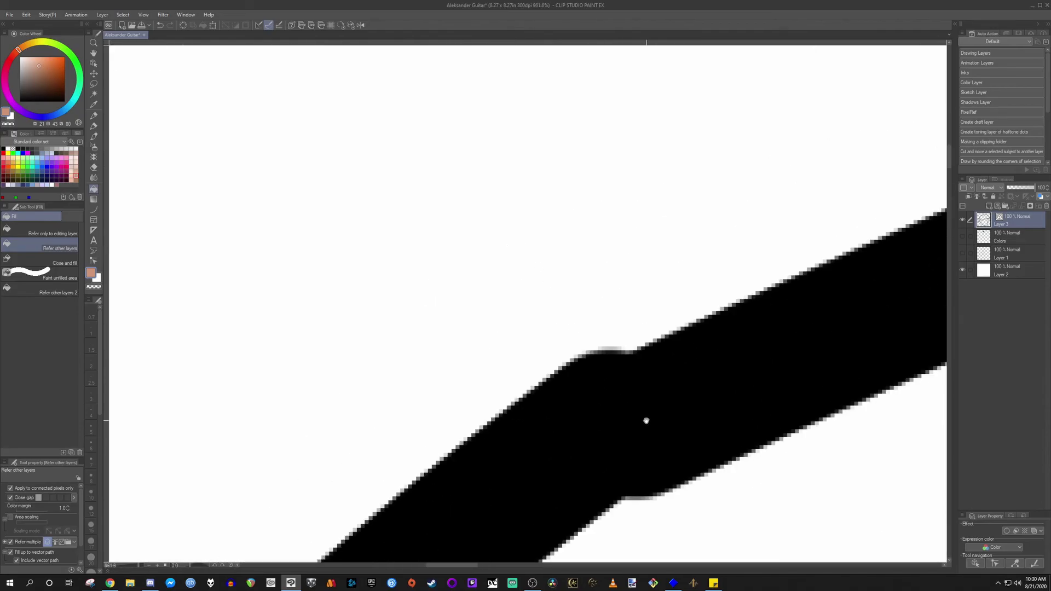
{"action": "left_click_drag", "start_coordinate": [643, 465], "coordinate": [475, 338]}
{"action": "left_click_drag", "start_coordinate": [615, 365], "coordinate": [549, 363]}
{"action": "left_click_drag", "start_coordinate": [623, 420], "coordinate": [500, 328]}
Step: Realign the vector line endpoints at the brim's upper rear corner, the ear's lower tip and the ear's outer corner
{"action": "key", "text": "y"}
{"action": "mouse_move", "coordinate": [441, 268]}
{"action": "left_mouse_down"}
{"action": "mouse_move", "coordinate": [456, 270]}
{"action": "mouse_move", "coordinate": [447, 262]}
{"action": "left_mouse_up"}
{"action": "scroll", "coordinate": [718, 362], "scroll_direction": "down", "scroll_amount": 6}
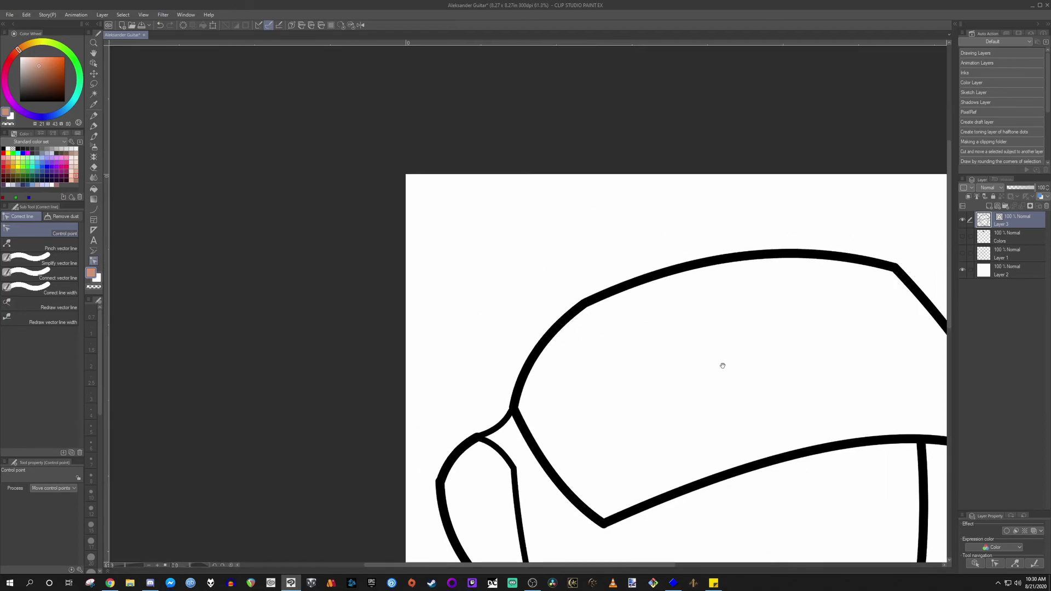
{"action": "scroll", "coordinate": [469, 394], "scroll_direction": "up", "scroll_amount": 7}
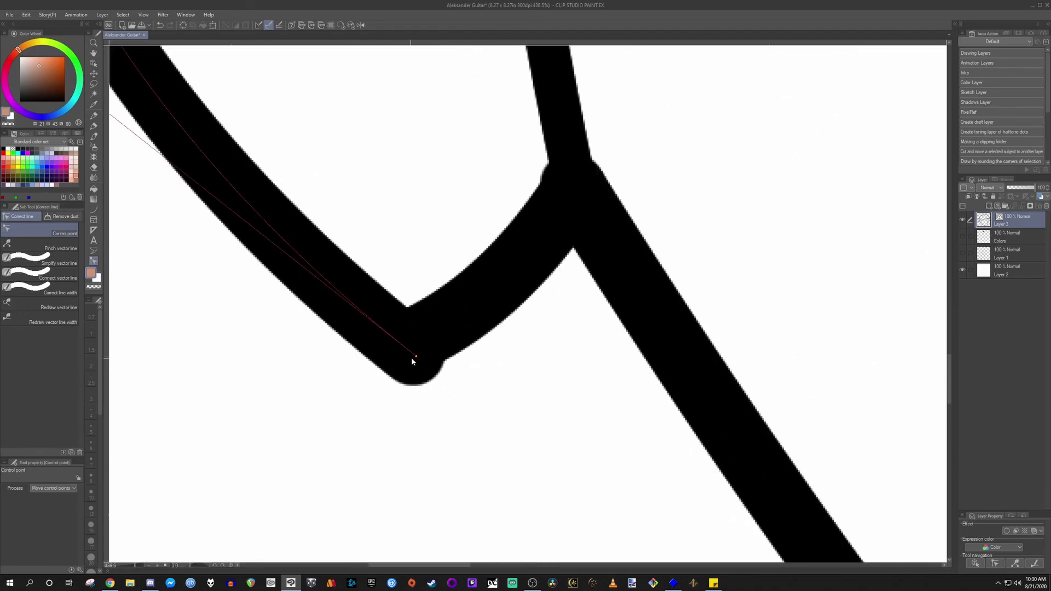
{"action": "scroll", "coordinate": [500, 354], "scroll_direction": "down", "scroll_amount": 7}
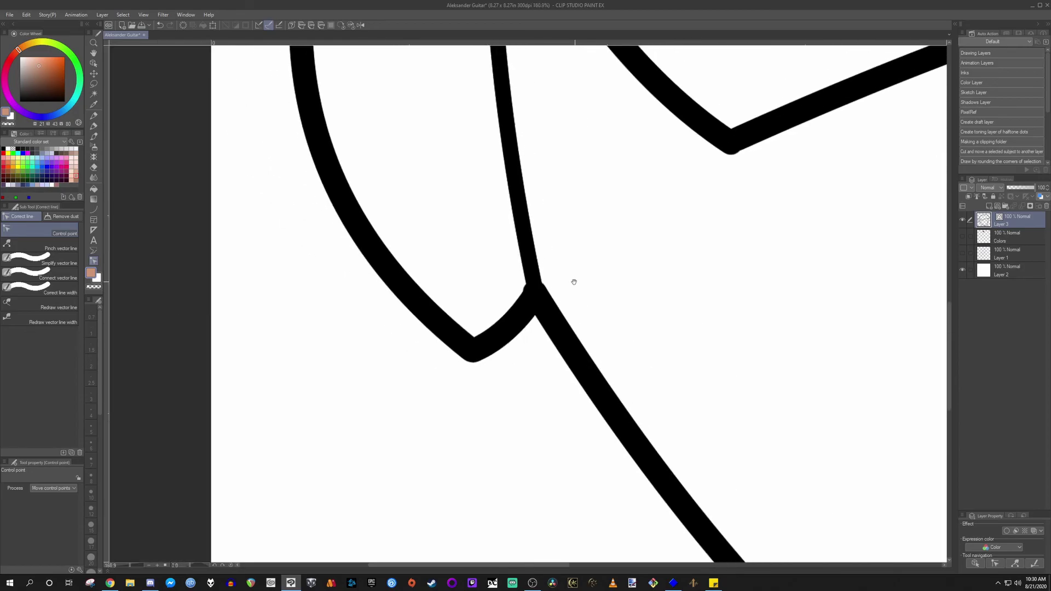
{"action": "scroll", "coordinate": [307, 280], "scroll_direction": "up", "scroll_amount": 8}
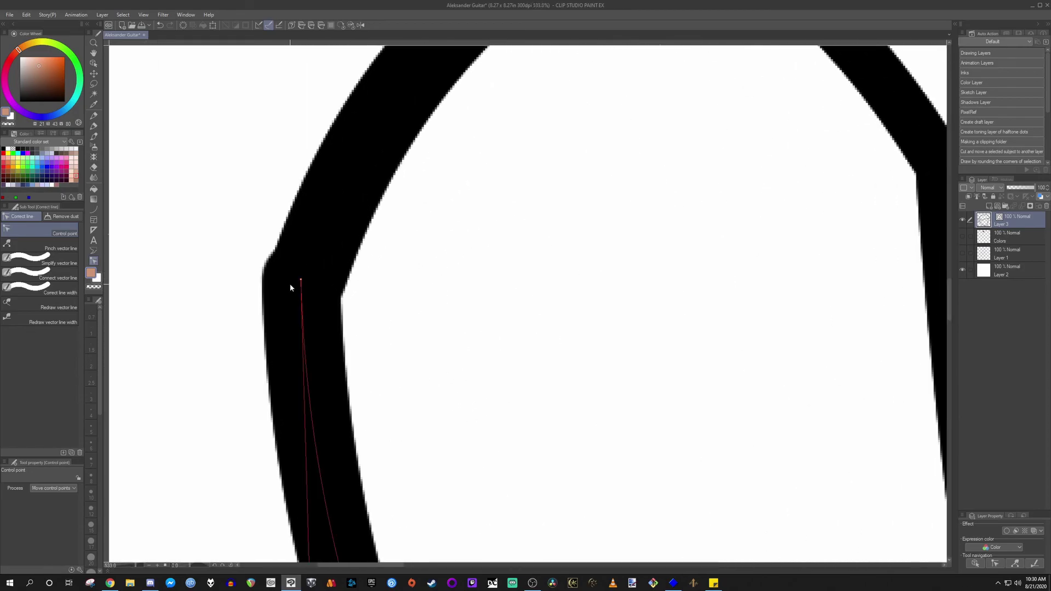
{"action": "left_click_drag", "start_coordinate": [306, 281], "coordinate": [300, 279]}
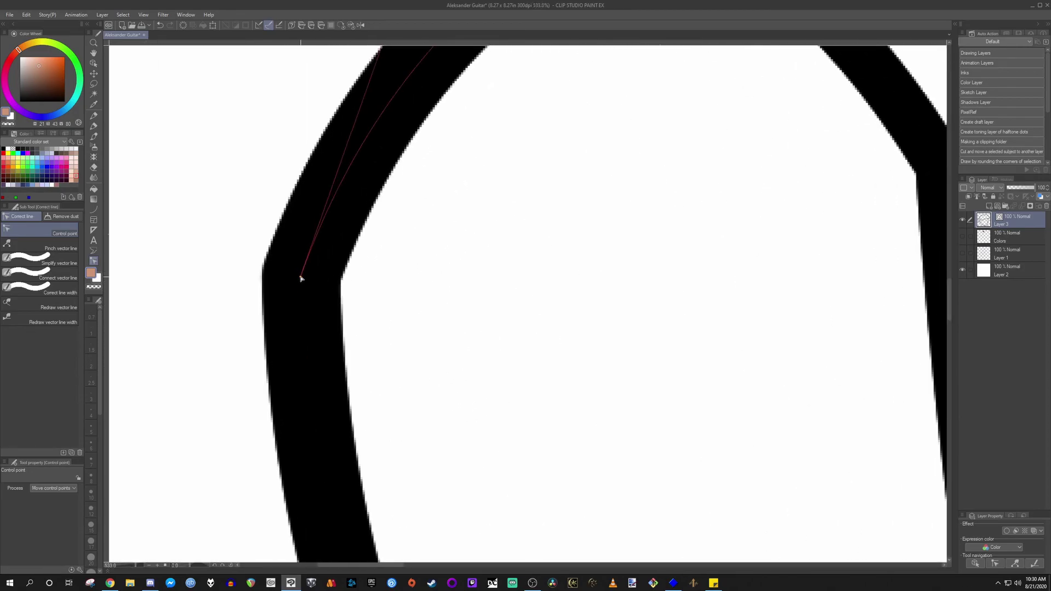
{"action": "scroll", "coordinate": [494, 299], "scroll_direction": "down", "scroll_amount": 15}
{"action": "scroll", "coordinate": [514, 312], "scroll_direction": "up", "scroll_amount": 6}
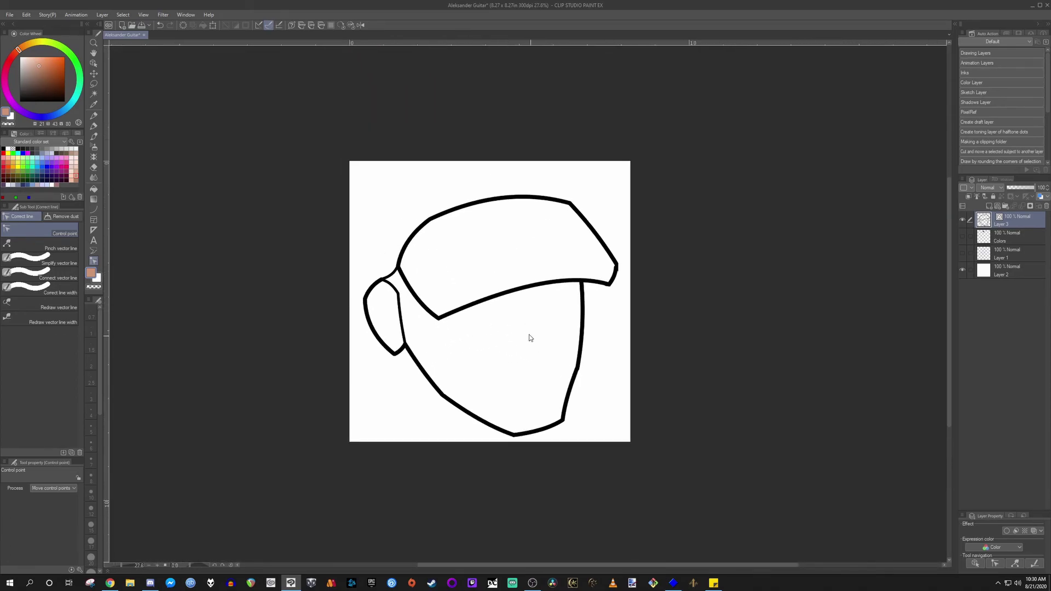
Step: Show and select the Colors layer, and sample the light peach from the small face for the Fill tool
{"action": "left_click", "coordinate": [961, 236]}
{"action": "scroll", "coordinate": [507, 215], "scroll_direction": "up", "scroll_amount": 4}
{"action": "scroll", "coordinate": [469, 251], "scroll_direction": "down", "scroll_amount": 2}
{"action": "key", "text": "alt"}
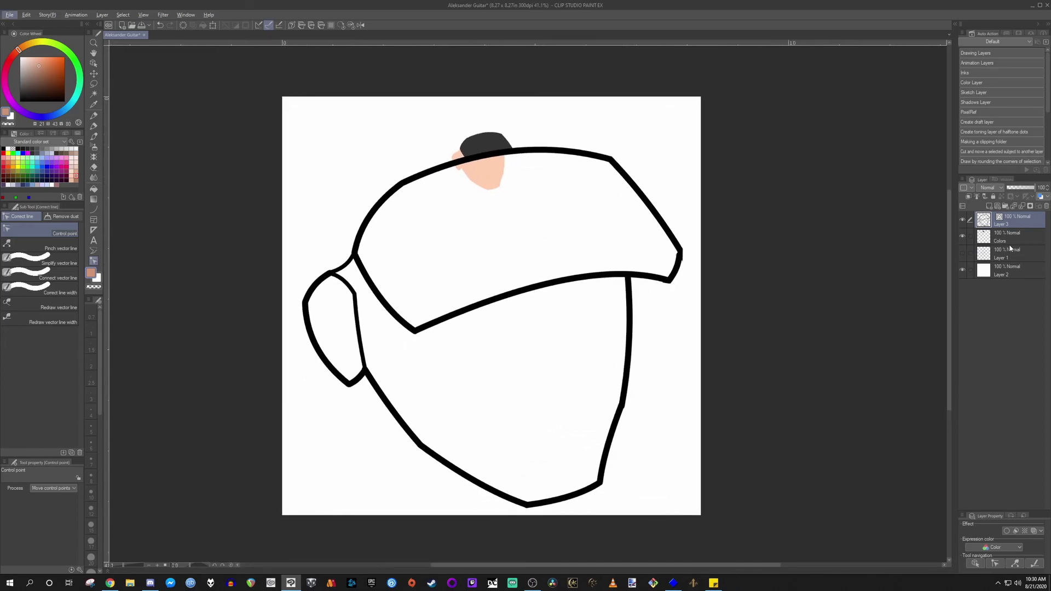
{"action": "left_click", "coordinate": [1011, 239]}
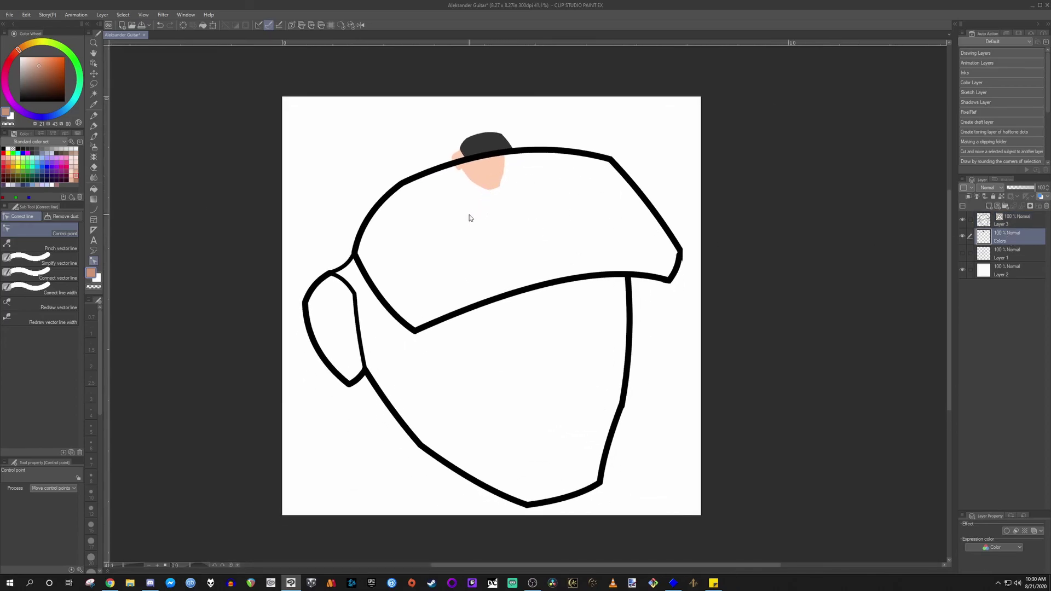
{"action": "key", "text": "g"}
{"action": "left_click", "coordinate": [491, 170], "text": "alt"}
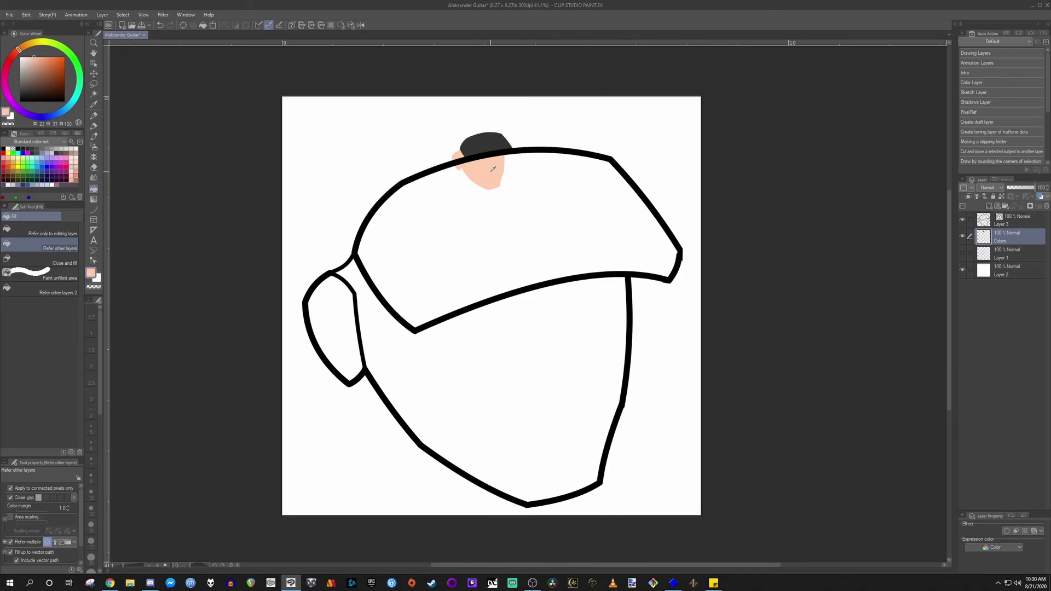
Step: Try filling the enlarged face with light peach twice, and undo both fills
{"action": "left_click", "coordinate": [460, 363]}
{"action": "key", "text": "ctrl+z"}
{"action": "left_click", "coordinate": [444, 382]}
{"action": "key", "text": "ctrl+z"}
{"action": "scroll", "coordinate": [347, 275], "scroll_direction": "up", "scroll_amount": 5}
{"action": "scroll", "coordinate": [385, 233], "scroll_direction": "down", "scroll_amount": 8}
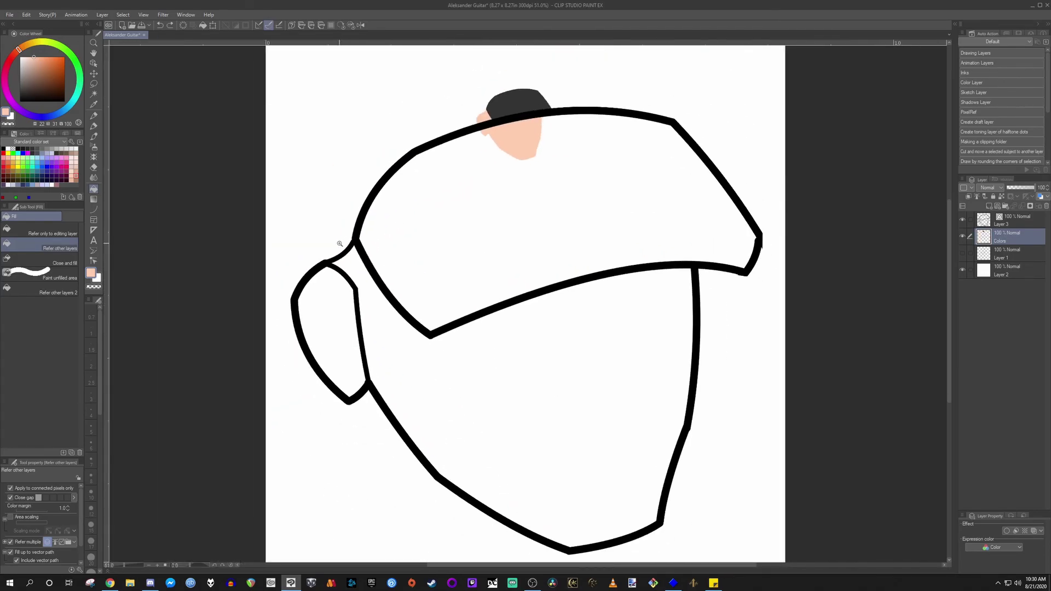